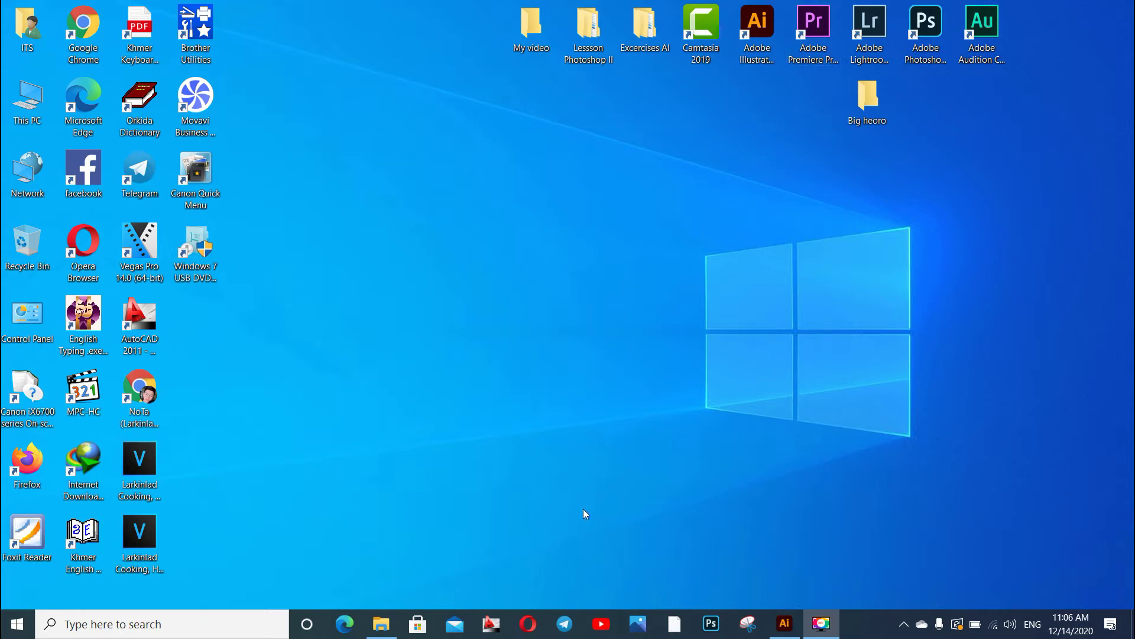
Refresh the desktop, cancel the IDM update notice, and return to the Illustrator document
{"action": "right_click", "coordinate": [489, 314]}
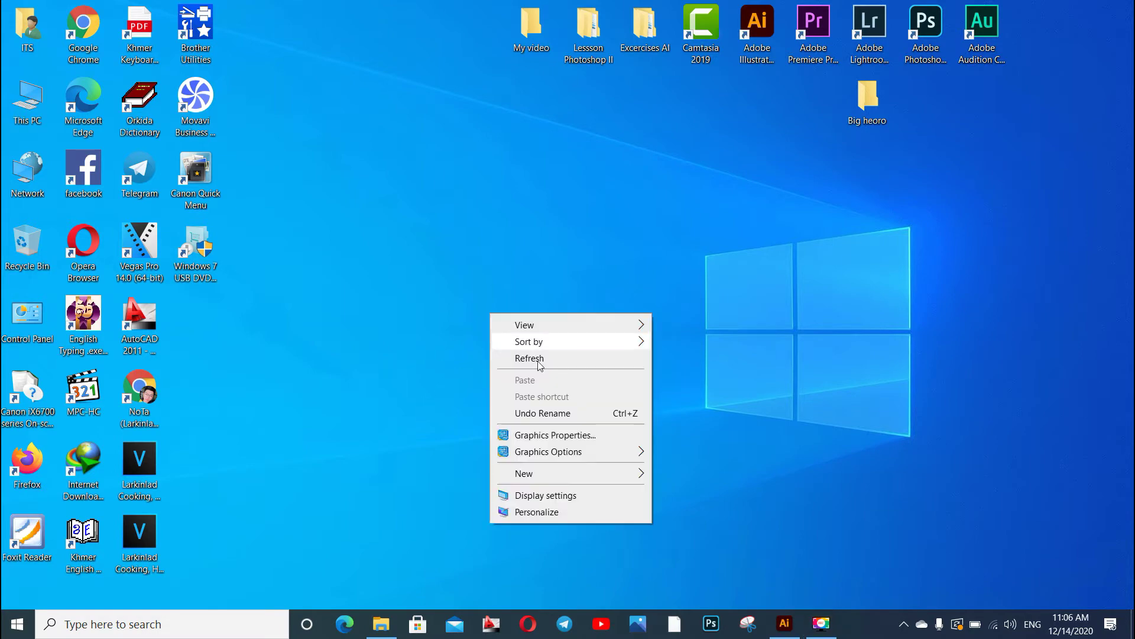
{"action": "left_click", "coordinate": [532, 357]}
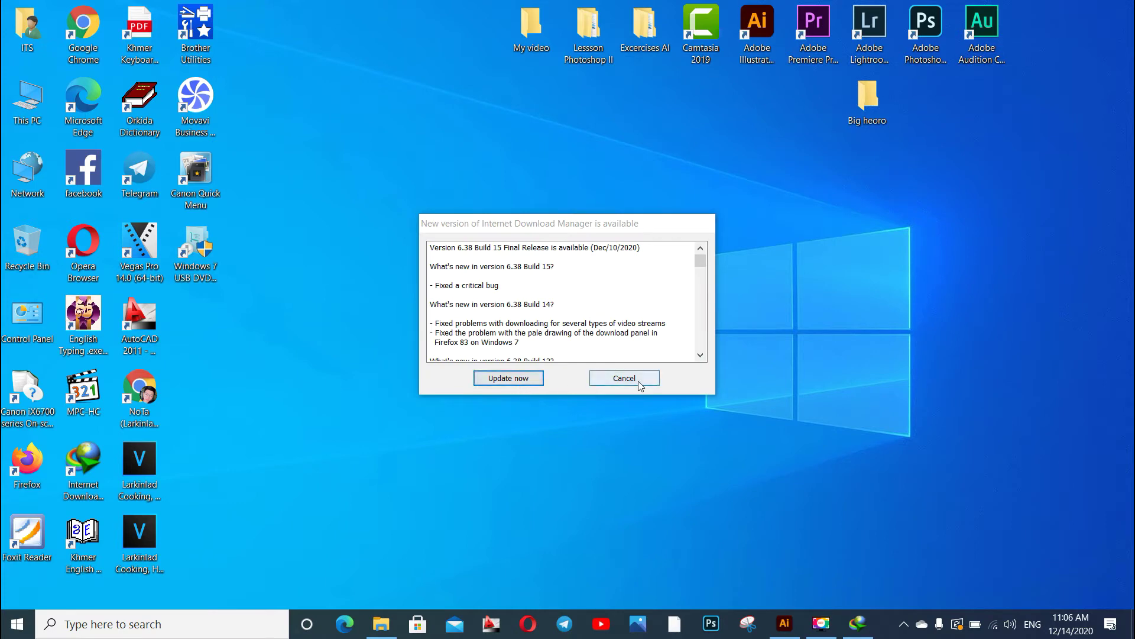
{"action": "left_click", "coordinate": [638, 381]}
{"action": "left_click", "coordinate": [786, 624]}
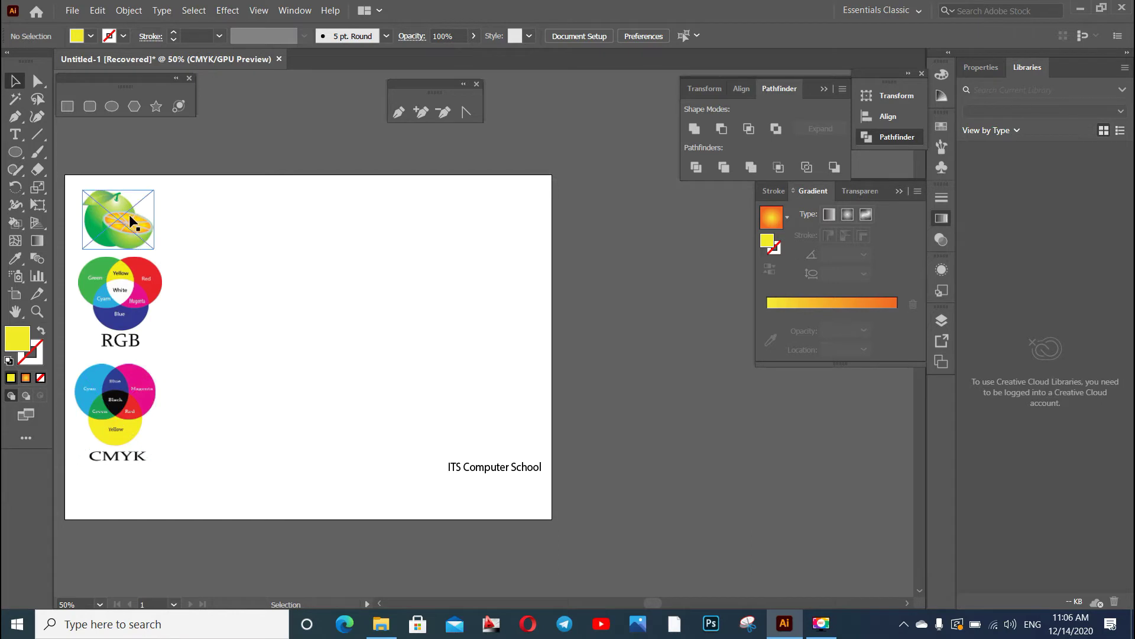
Draw a large circle right of the reference images and fill it with green
{"action": "left_click", "coordinate": [121, 233]}
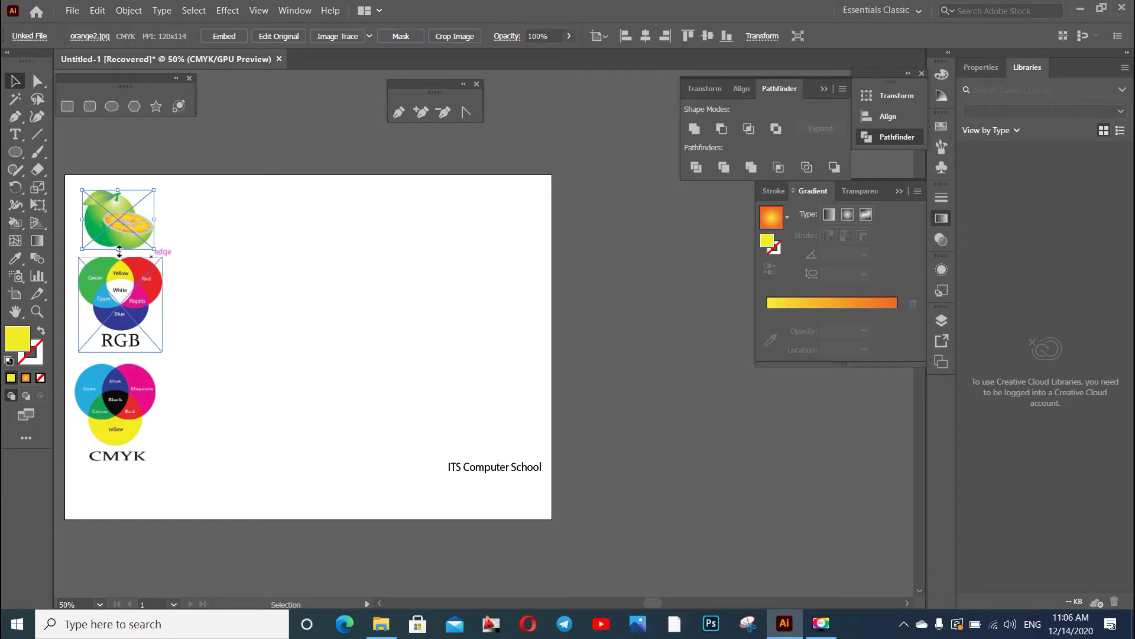
{"action": "left_click", "coordinate": [199, 233]}
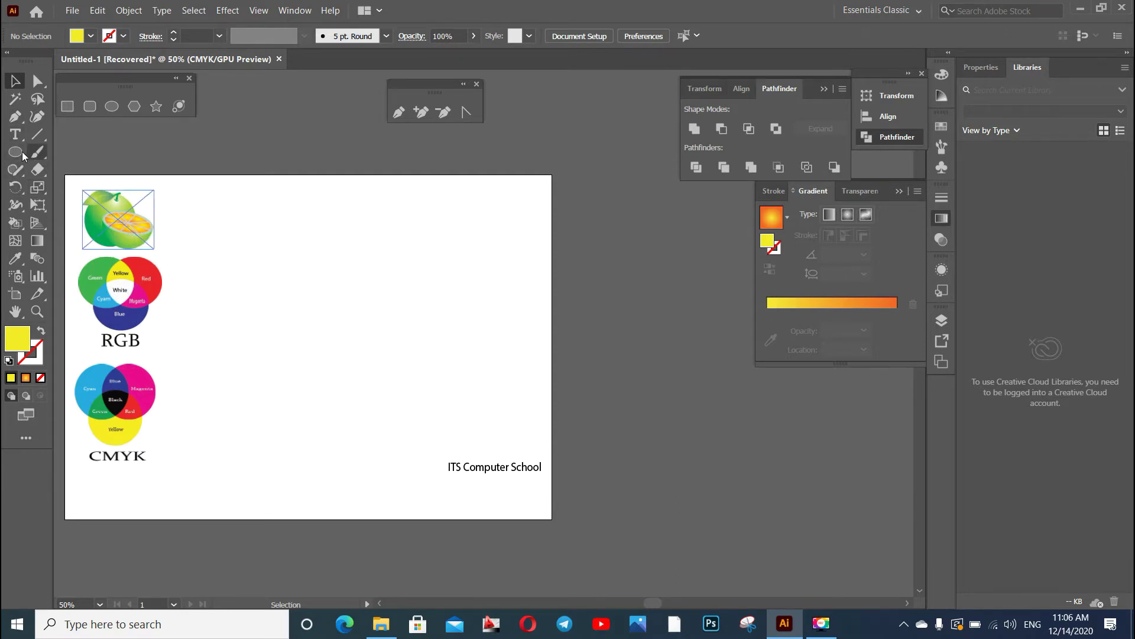
{"action": "left_click", "coordinate": [109, 108]}
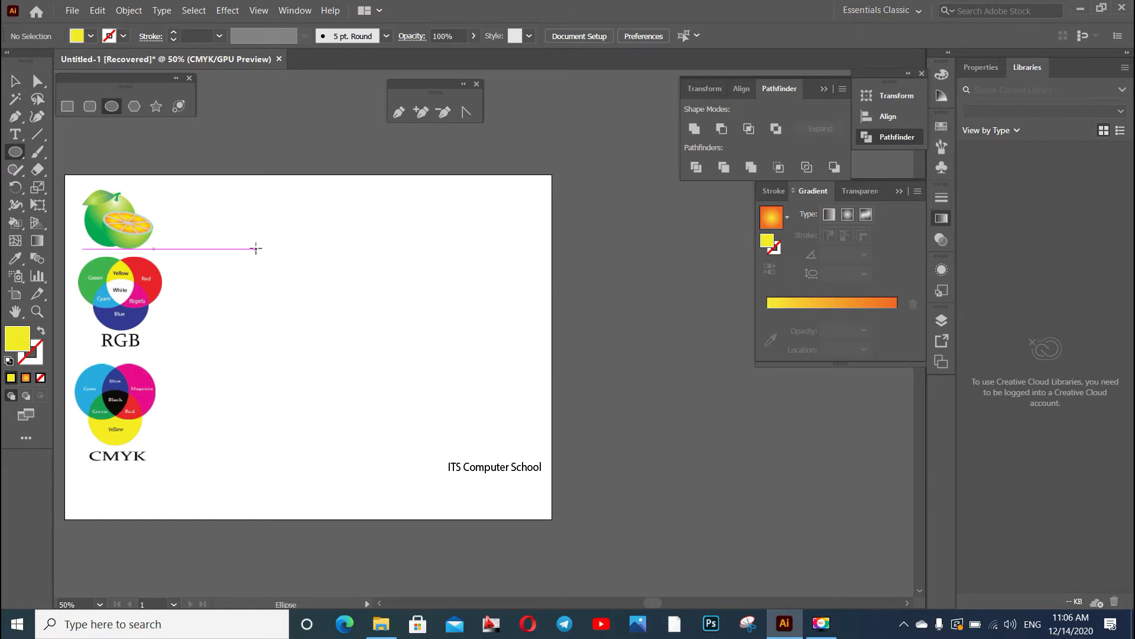
{"action": "left_click_drag", "start_coordinate": [245, 248], "coordinate": [435, 438]}
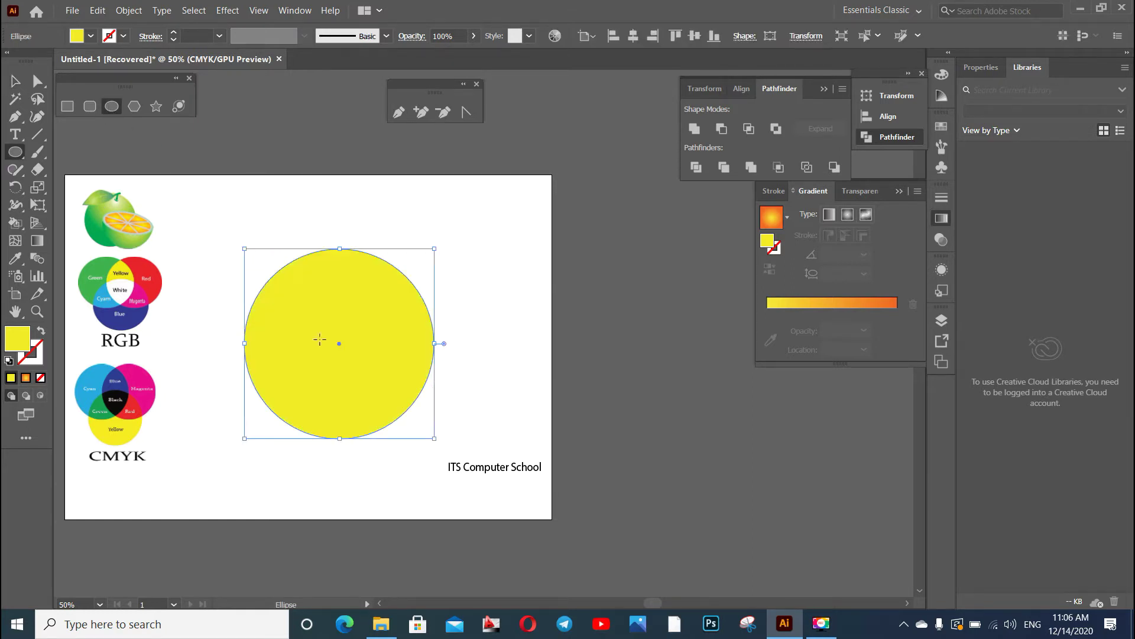
{"action": "left_click", "coordinate": [90, 36]}
{"action": "left_click", "coordinate": [72, 61]}
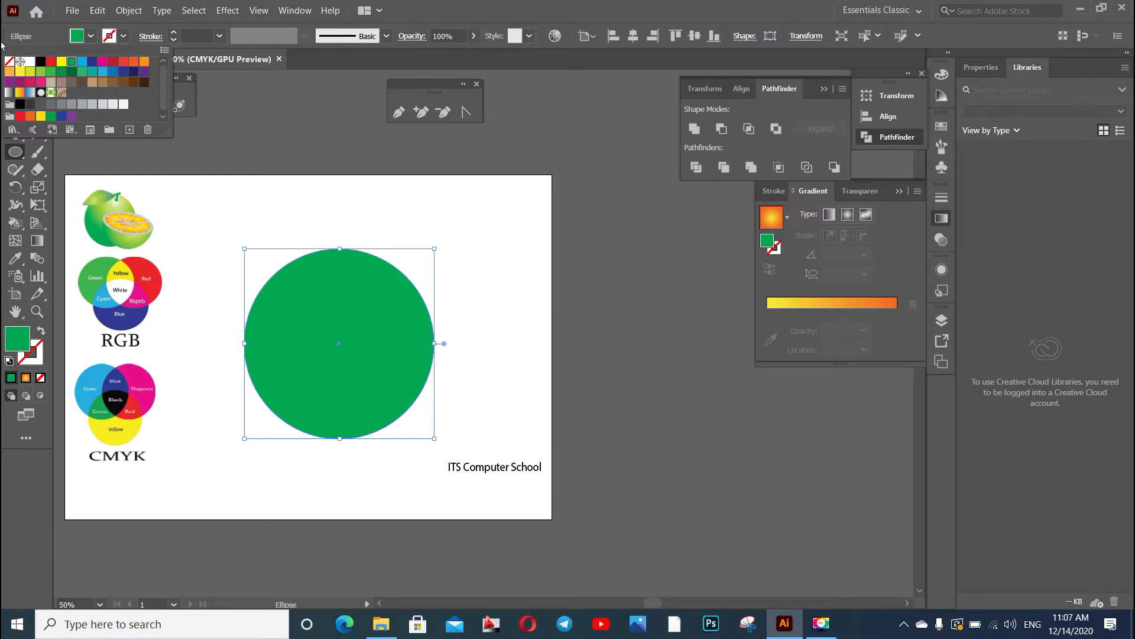
{"action": "left_click", "coordinate": [431, 7]}
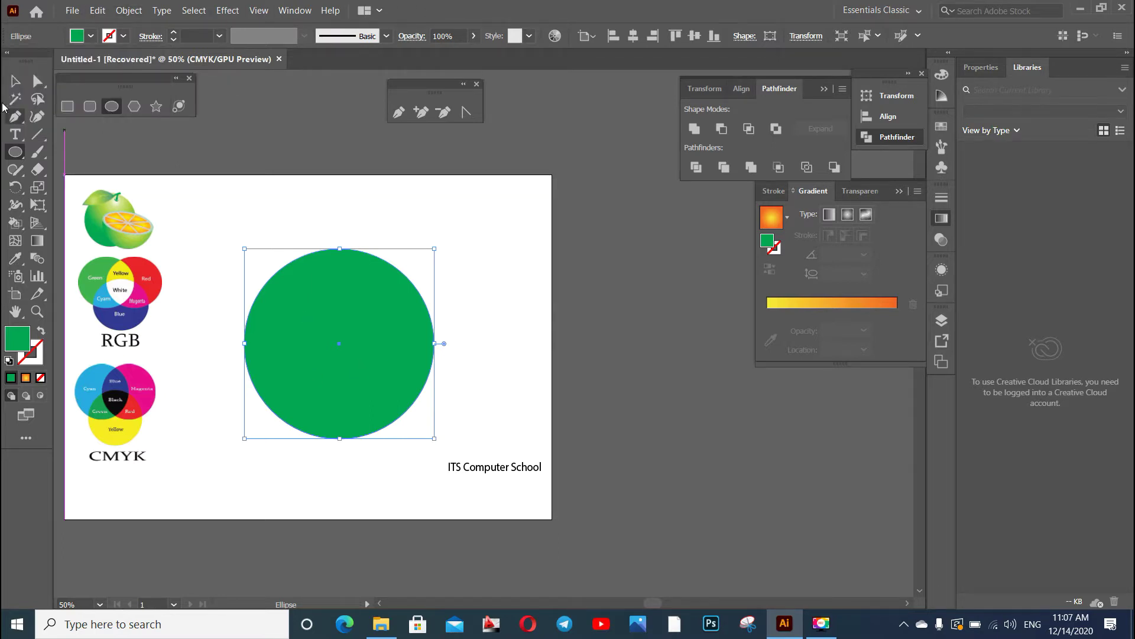
{"action": "left_click", "coordinate": [15, 81]}
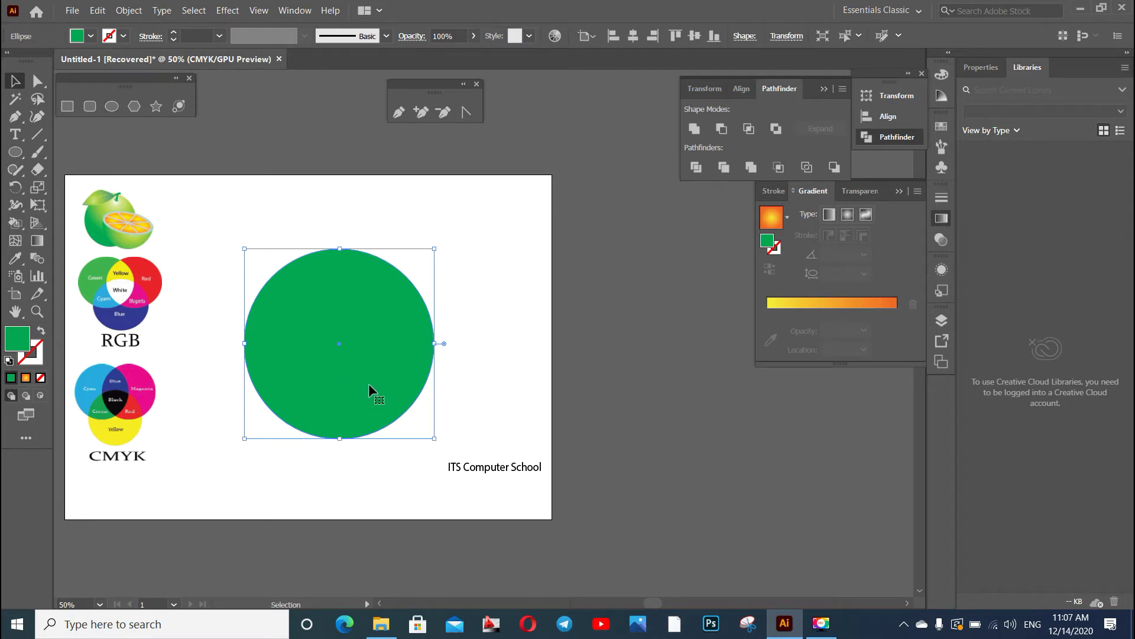
Duplicate the circle and flatten the copy into a thin ellipse across its middle
{"action": "key", "text": "a"}
{"action": "key", "text": "v"}
{"action": "key", "text": "a"}
{"action": "key", "text": "v"}
{"action": "key", "text": "a"}
{"action": "key", "text": "v"}
{"action": "left_click_drag", "start_coordinate": [342, 250], "coordinate": [343, 309]}
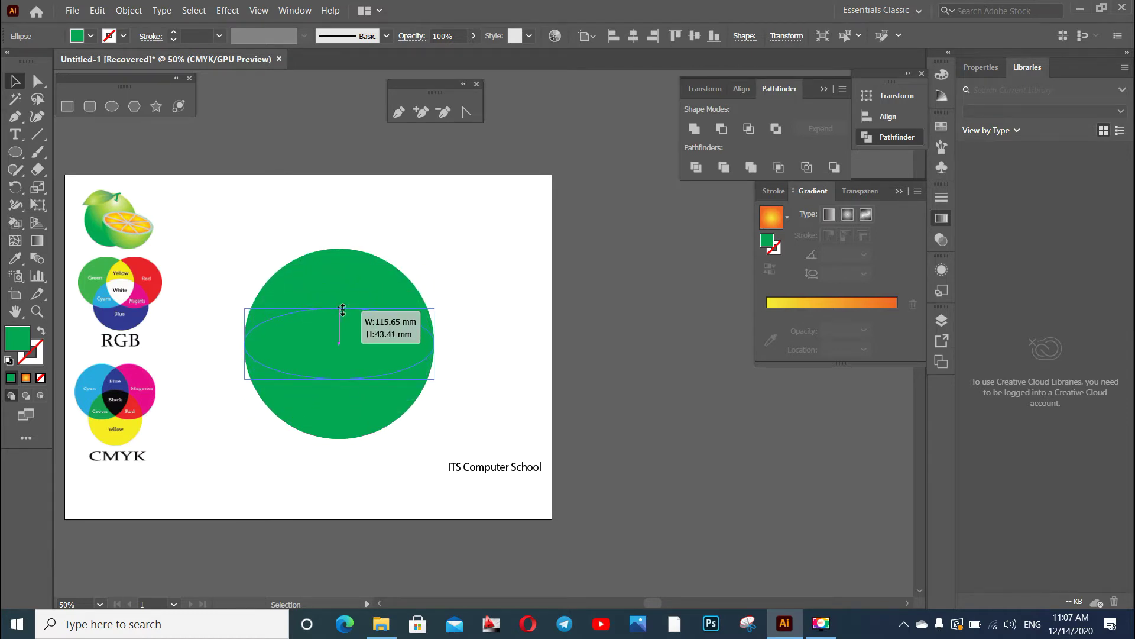
{"action": "left_click_drag", "start_coordinate": [343, 309], "coordinate": [348, 304]}
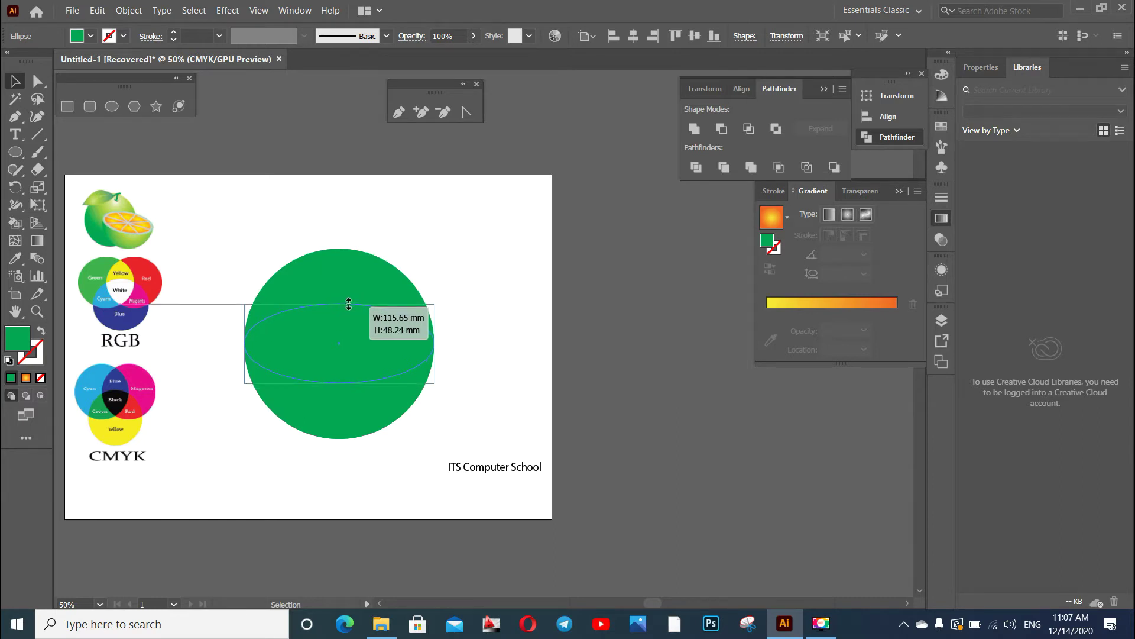
{"action": "left_click_drag", "start_coordinate": [349, 303], "coordinate": [350, 305]}
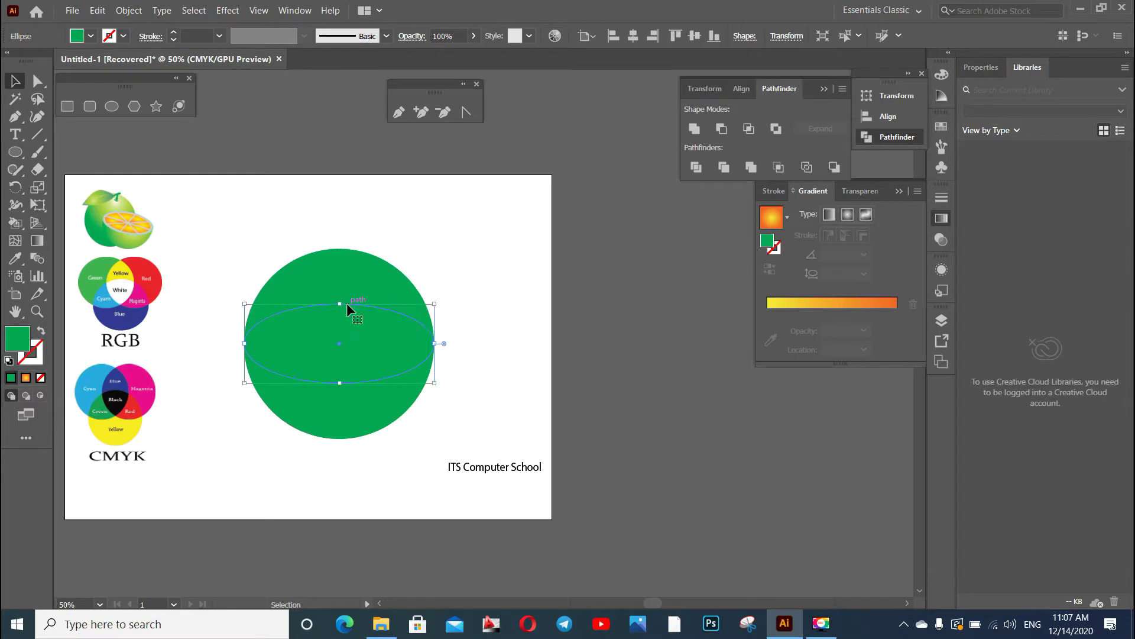
Fill the flattened ellipse with light grey
{"action": "left_click", "coordinate": [91, 36]}
{"action": "left_click", "coordinate": [92, 104]}
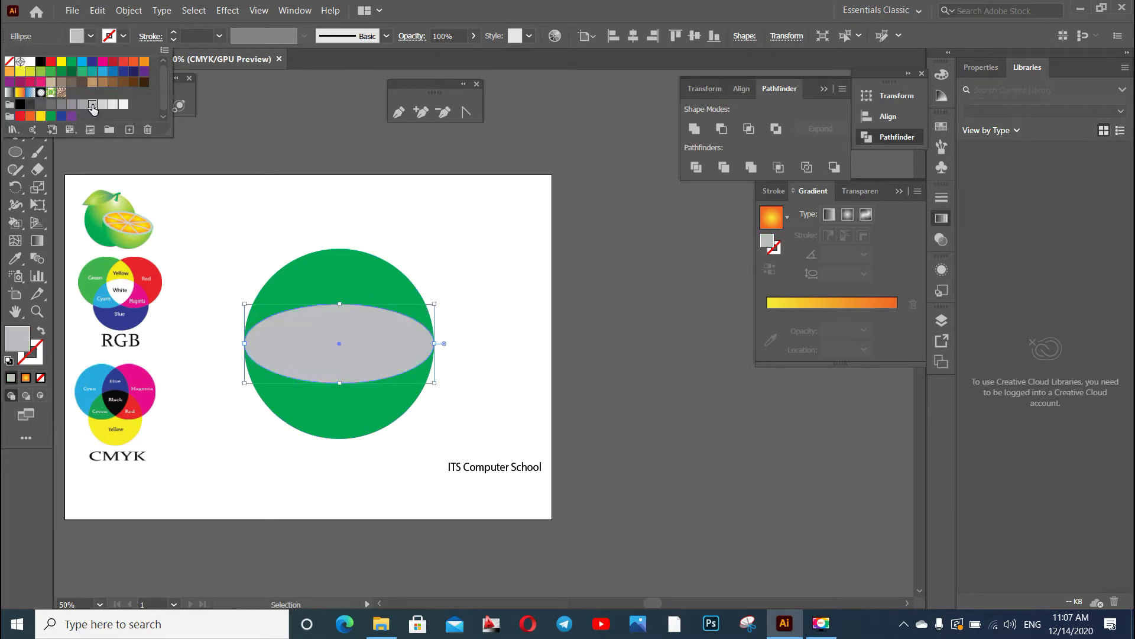
{"action": "left_click", "coordinate": [509, 16]}
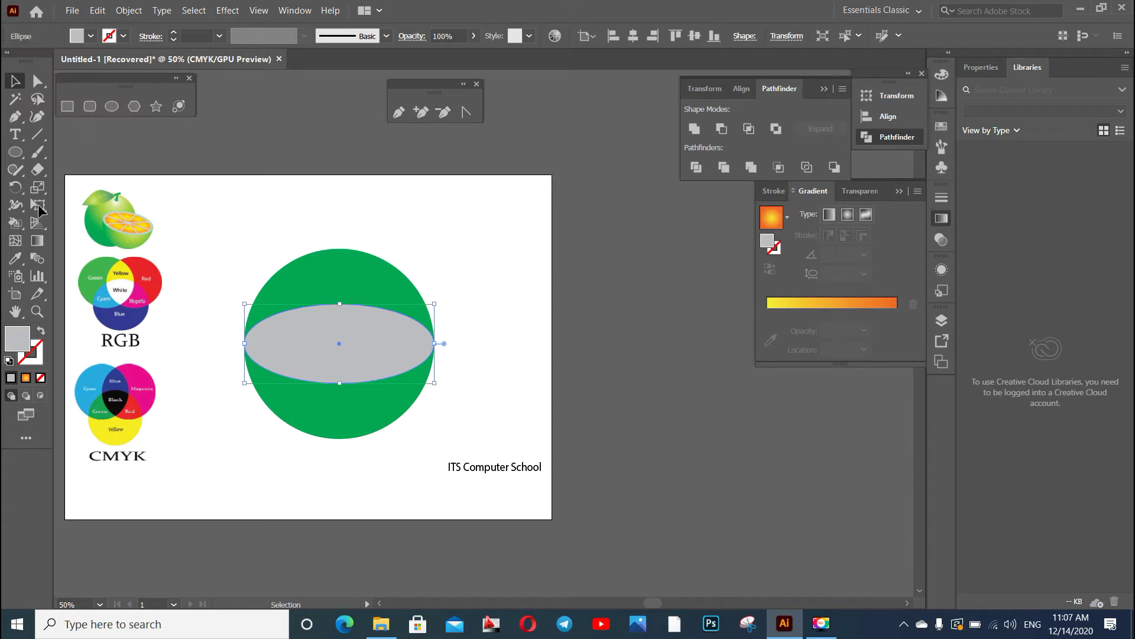
{"action": "left_click", "coordinate": [476, 253]}
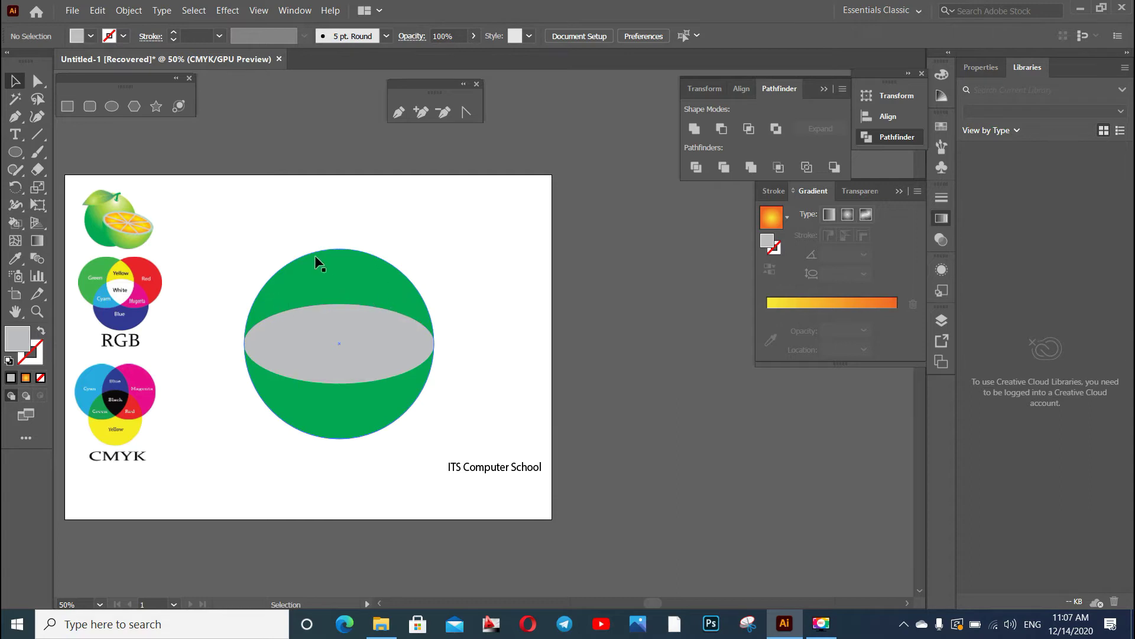
Divide the green circle and grey ellipse with Pathfinder's Divide
{"action": "left_click", "coordinate": [296, 283]}
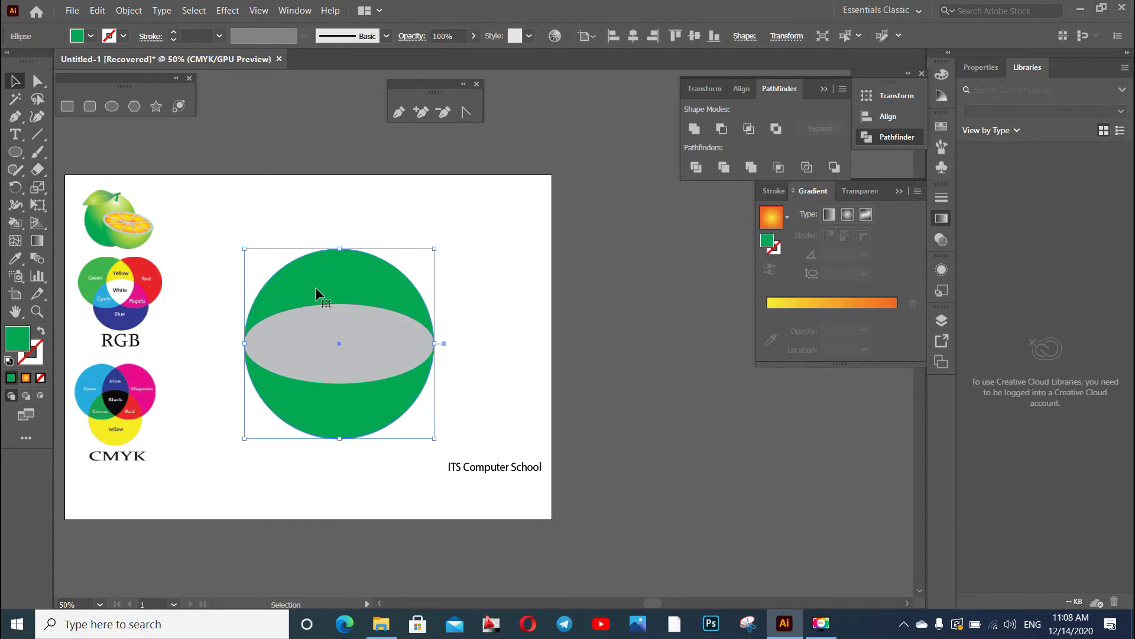
{"action": "left_click", "coordinate": [197, 293]}
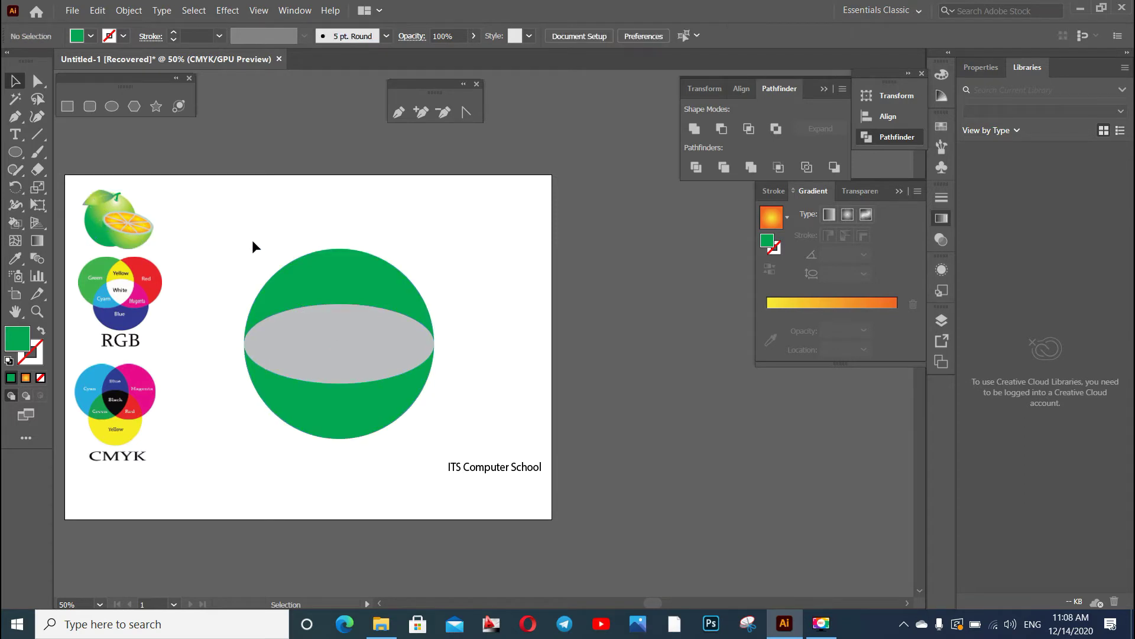
{"action": "left_click_drag", "start_coordinate": [516, 240], "coordinate": [251, 495]}
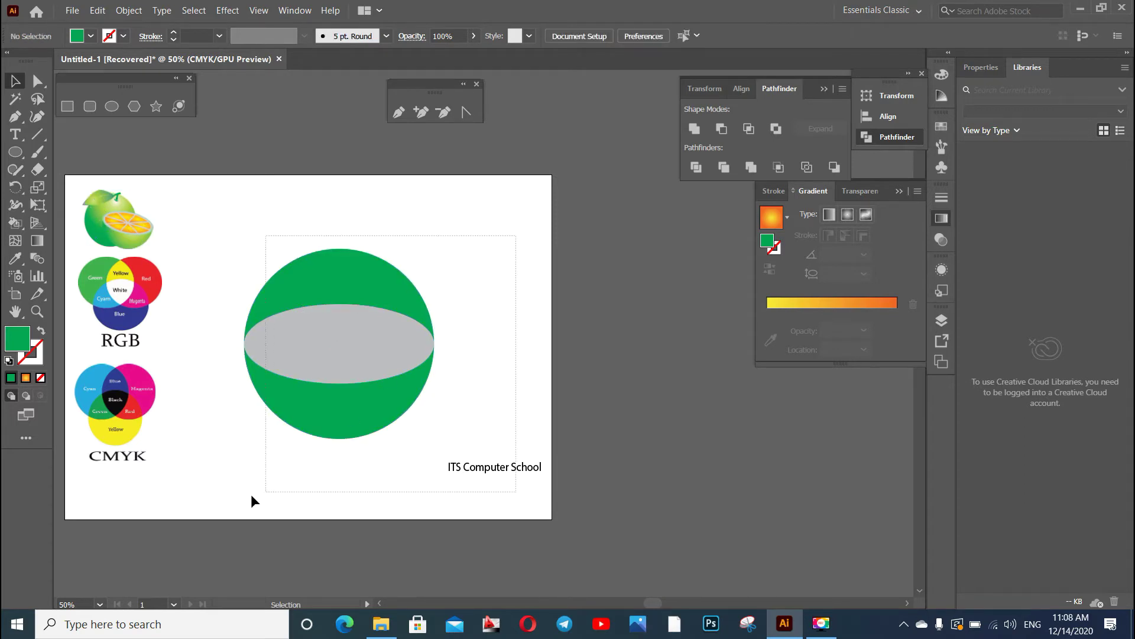
{"action": "left_click", "coordinate": [226, 203]}
{"action": "left_click_drag", "start_coordinate": [226, 203], "coordinate": [392, 458]}
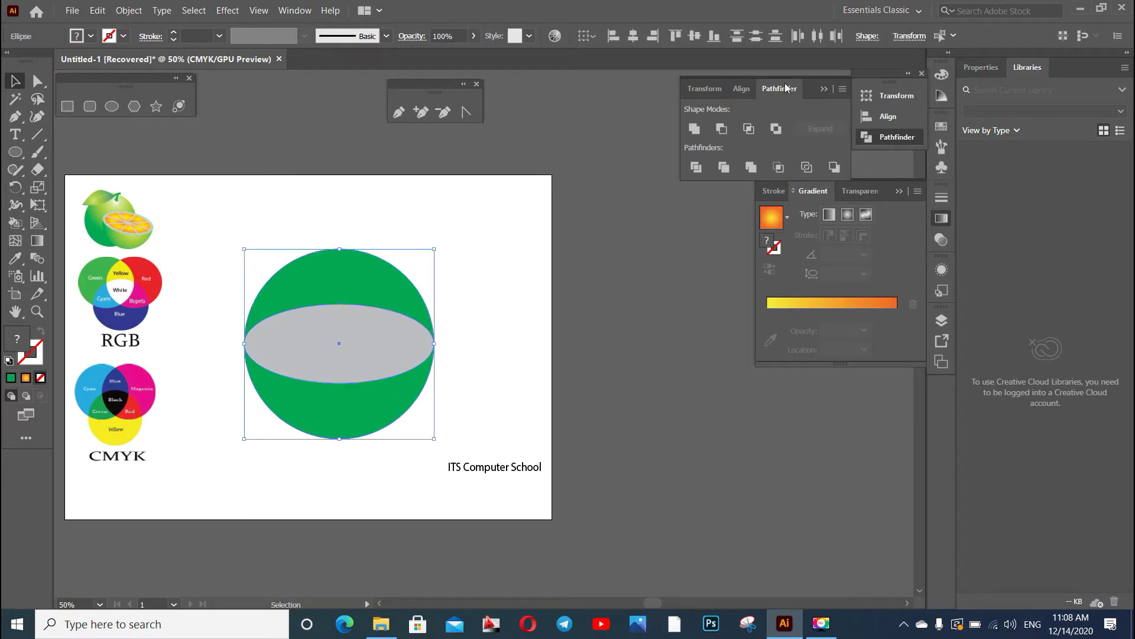
{"action": "left_click", "coordinate": [825, 88]}
{"action": "left_click", "coordinate": [308, 12]}
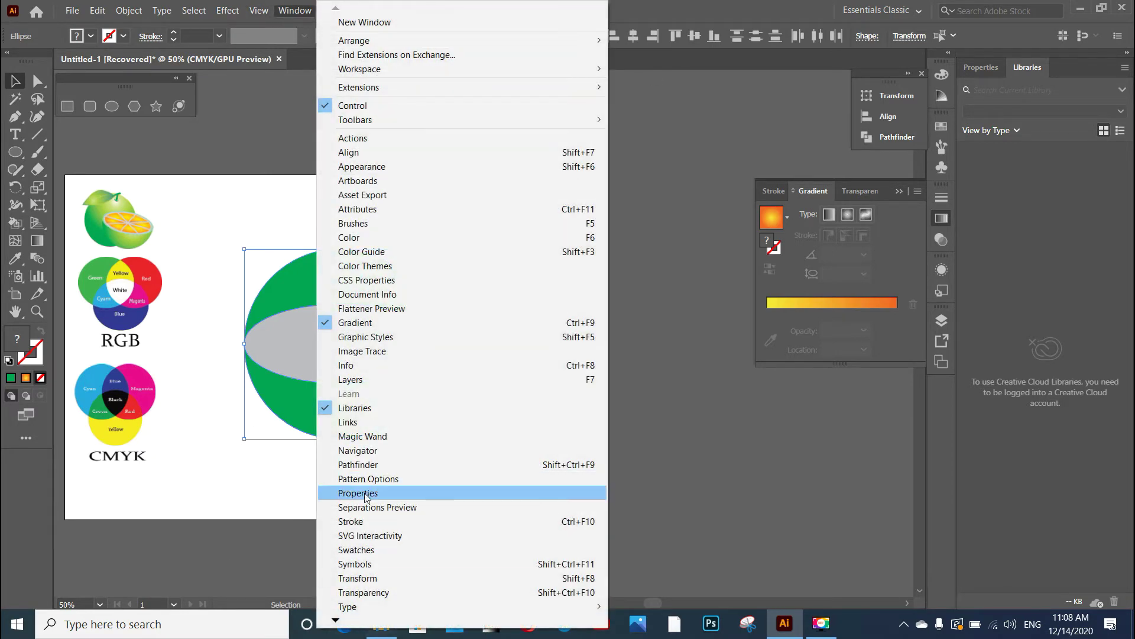
{"action": "left_click", "coordinate": [368, 465]}
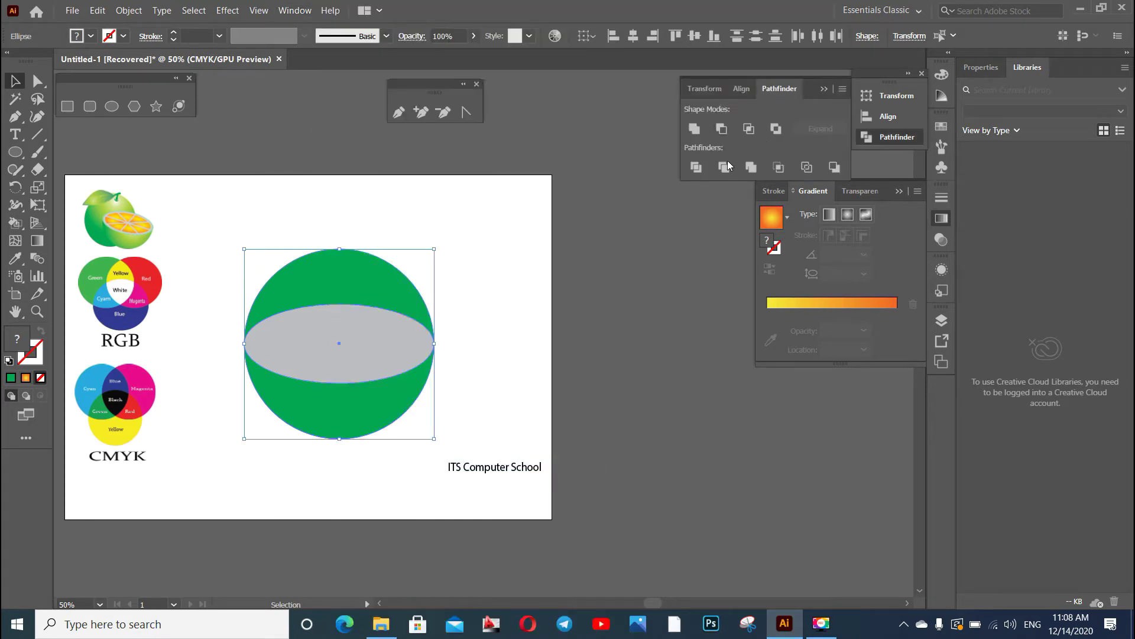
{"action": "left_click", "coordinate": [698, 167]}
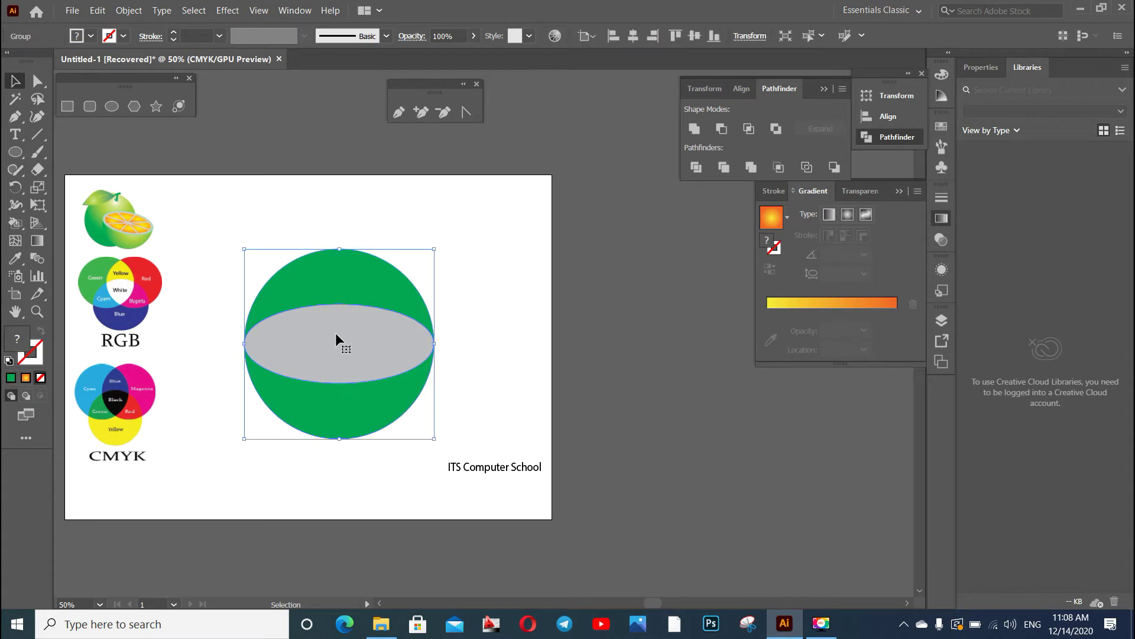
Ungroup the divided pieces and delete the top green half
{"action": "left_click_drag", "start_coordinate": [357, 324], "coordinate": [347, 317]}
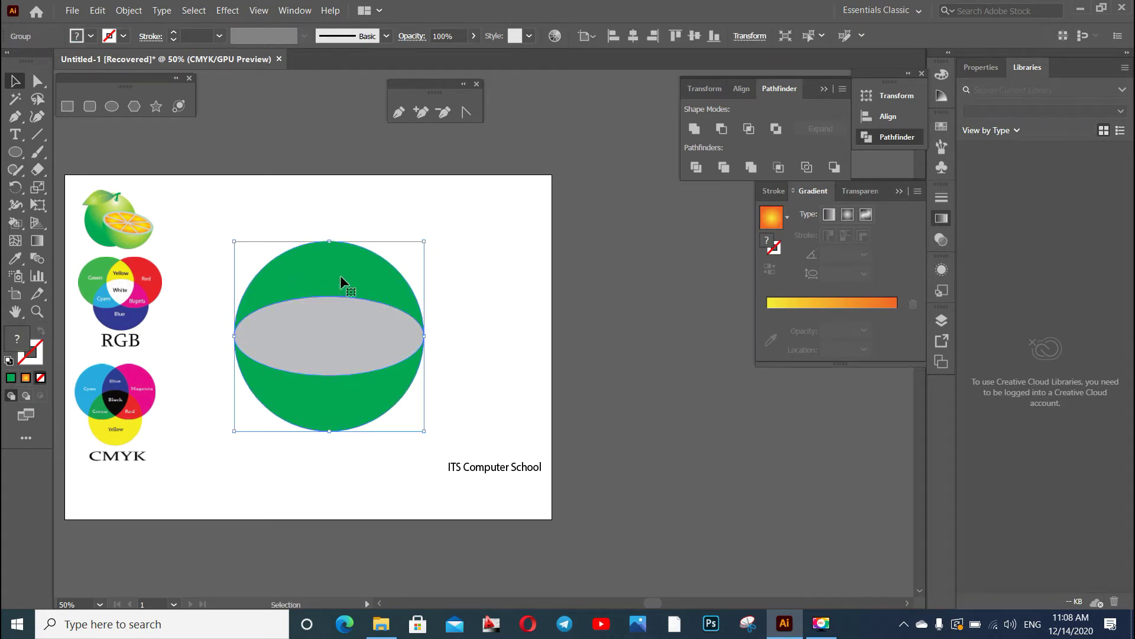
{"action": "right_click", "coordinate": [329, 286]}
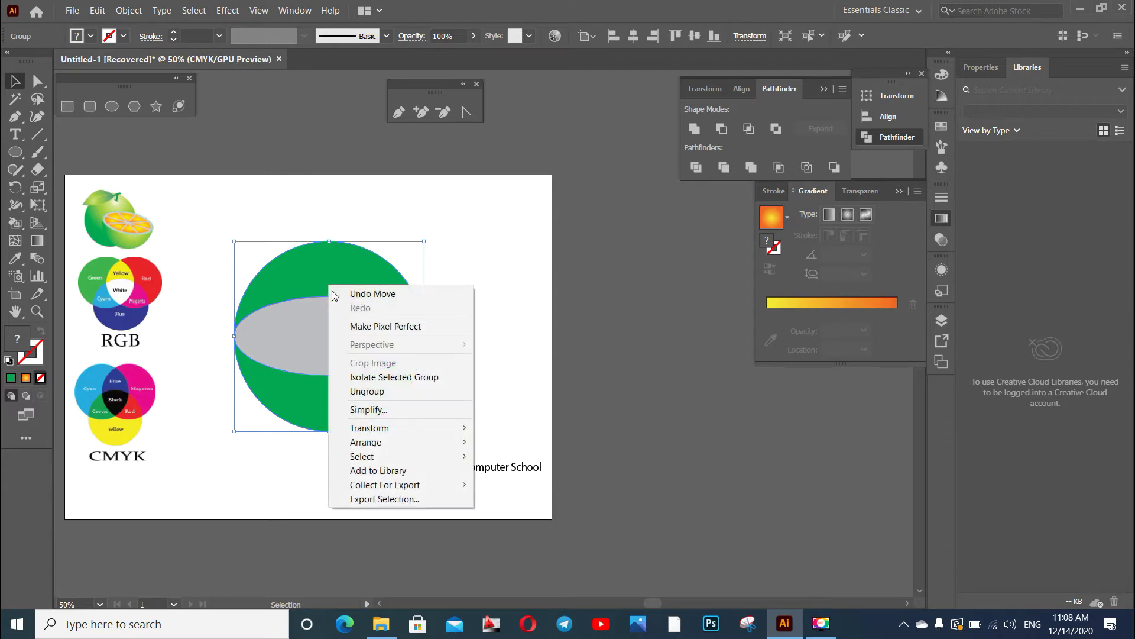
{"action": "left_click", "coordinate": [367, 391]}
{"action": "left_click", "coordinate": [346, 256]}
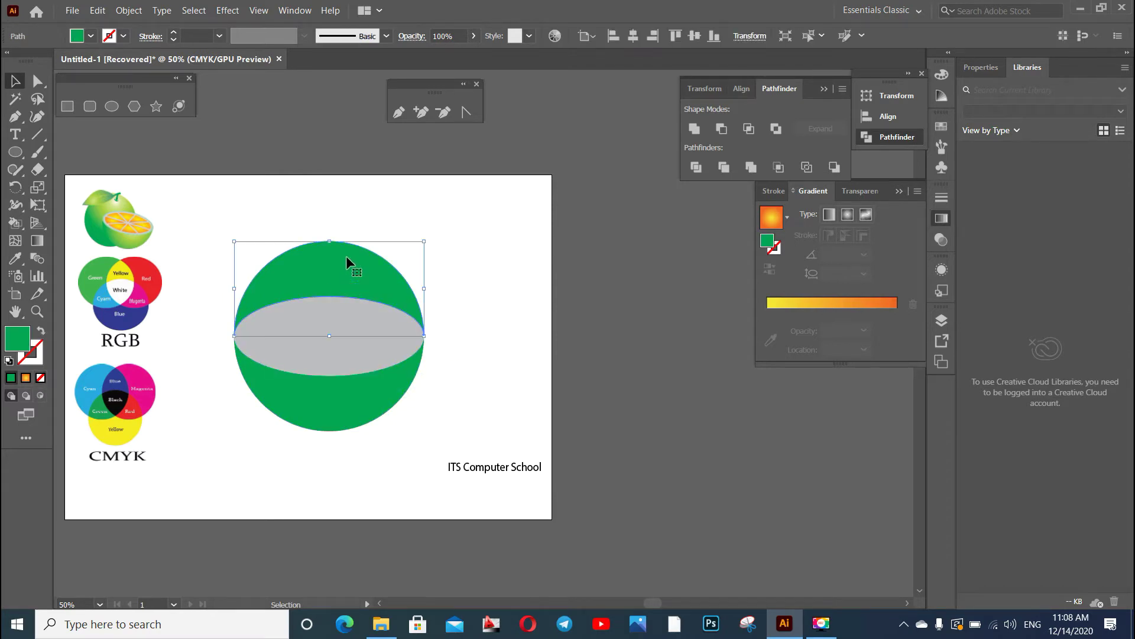
{"action": "key", "text": "Delete"}
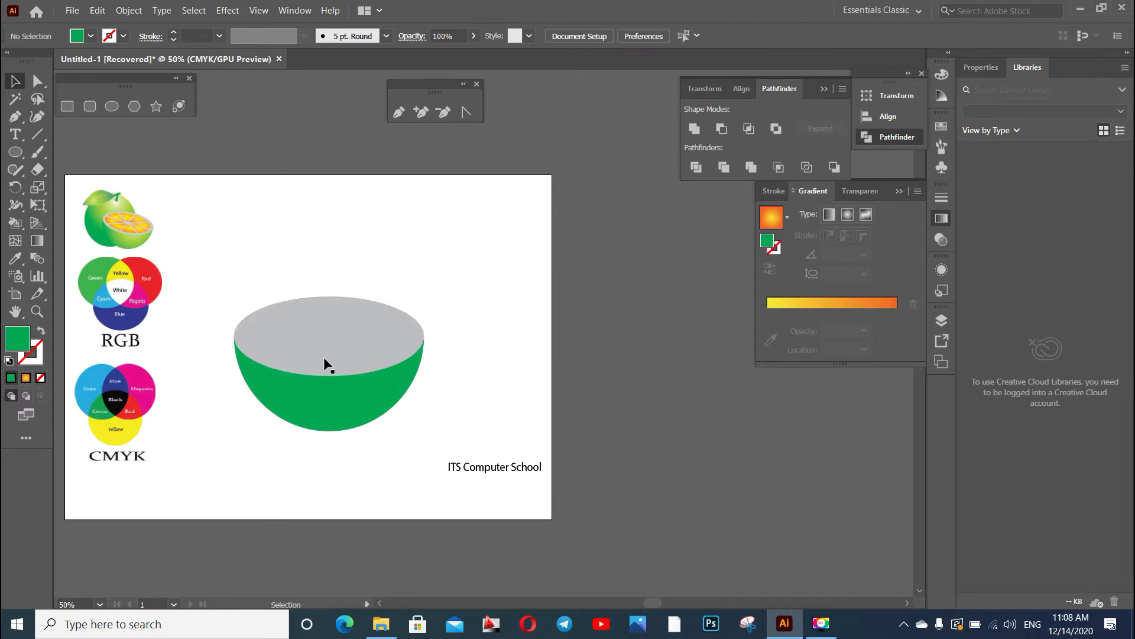
{"action": "left_click", "coordinate": [313, 350]}
Make a slightly smaller copy of the grey top ellipse, about 111 mm wide
{"action": "left_click", "coordinate": [544, 274]}
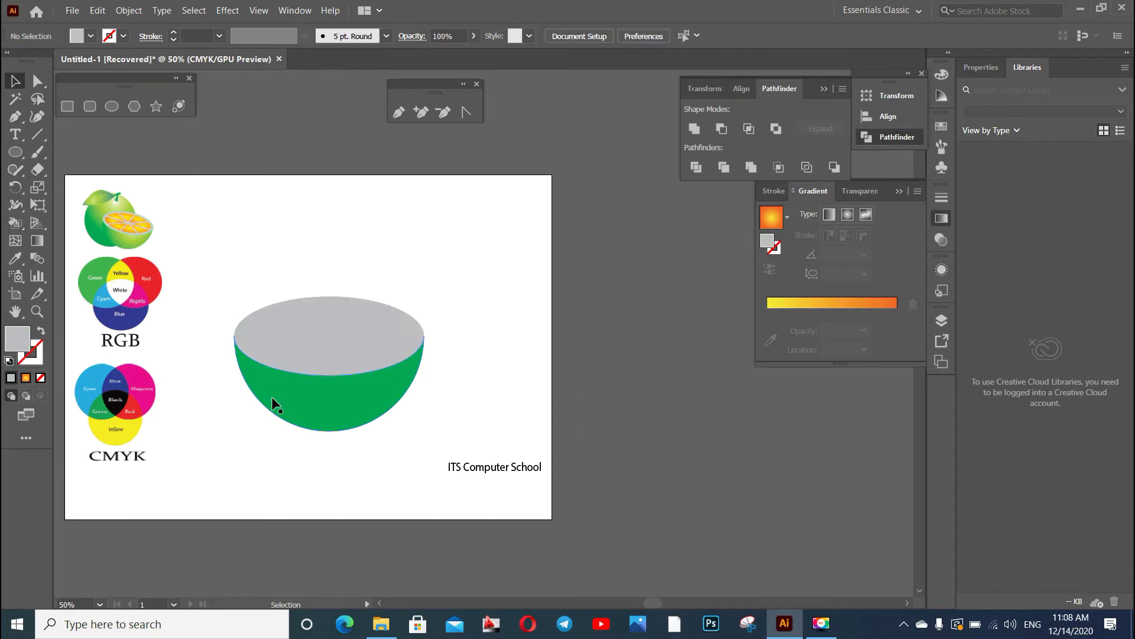
{"action": "scroll", "coordinate": [285, 394], "scroll_direction": "up", "scroll_amount": 1}
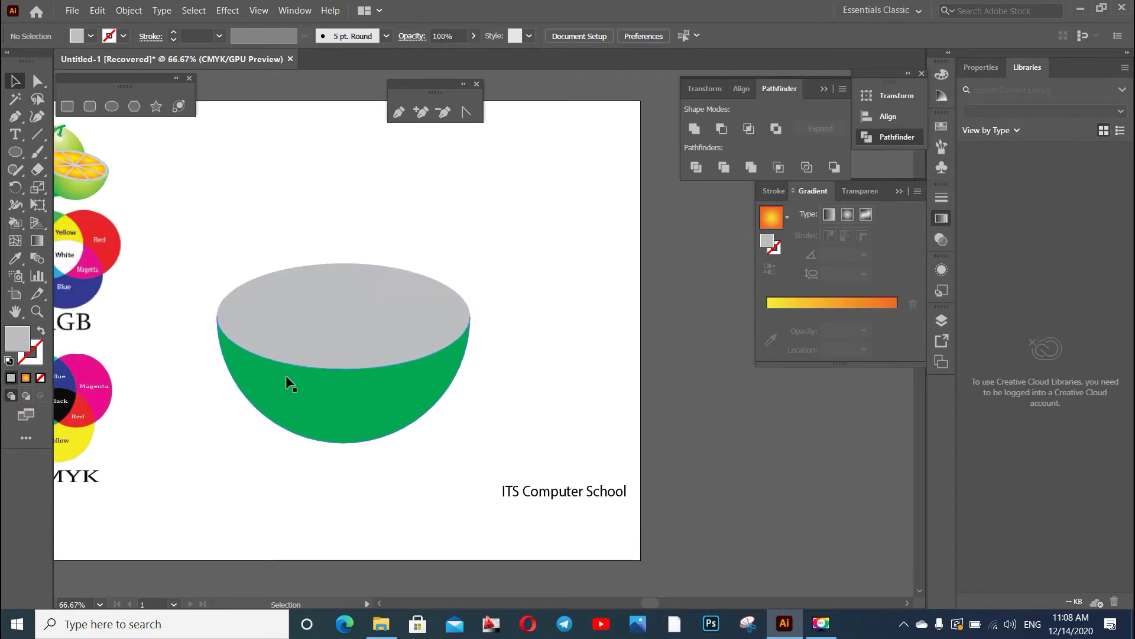
{"action": "left_click", "coordinate": [301, 336]}
{"action": "left_click", "coordinate": [370, 411]}
{"action": "left_click", "coordinate": [320, 281]}
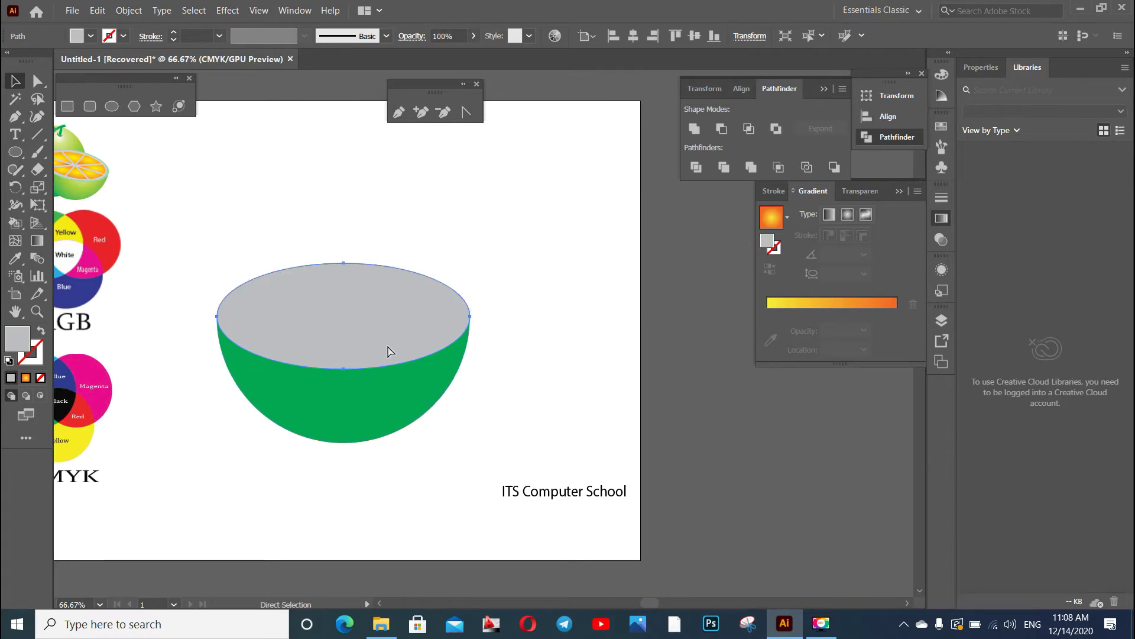
{"action": "key", "text": "ctrl+shift+a"}
{"action": "left_click", "coordinate": [326, 319]}
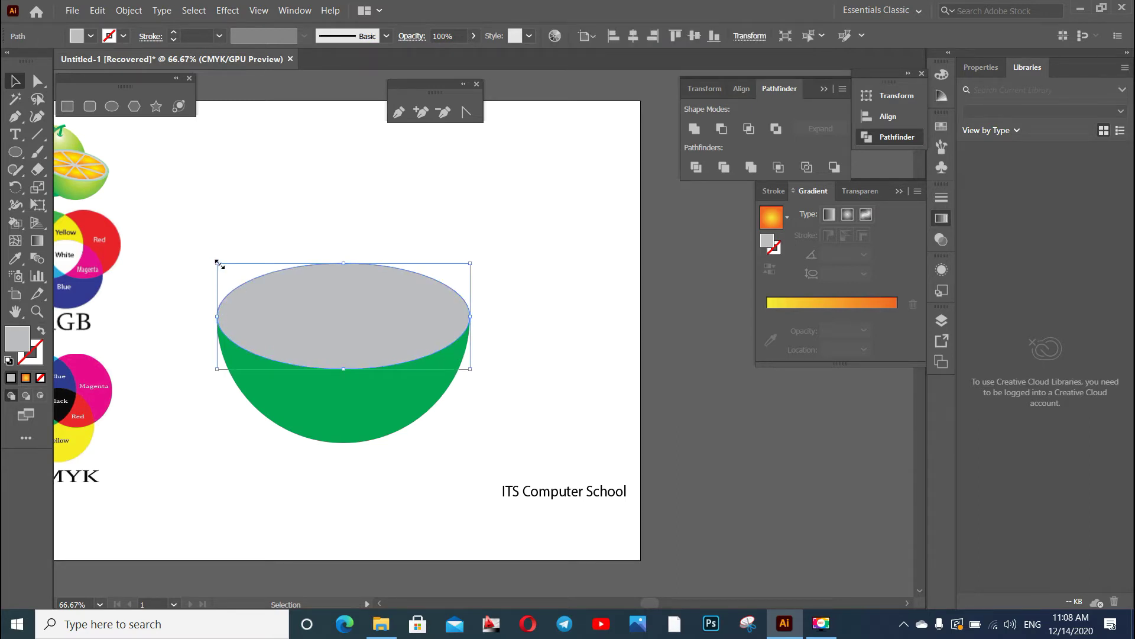
{"action": "left_click_drag", "start_coordinate": [217, 262], "coordinate": [220, 262]}
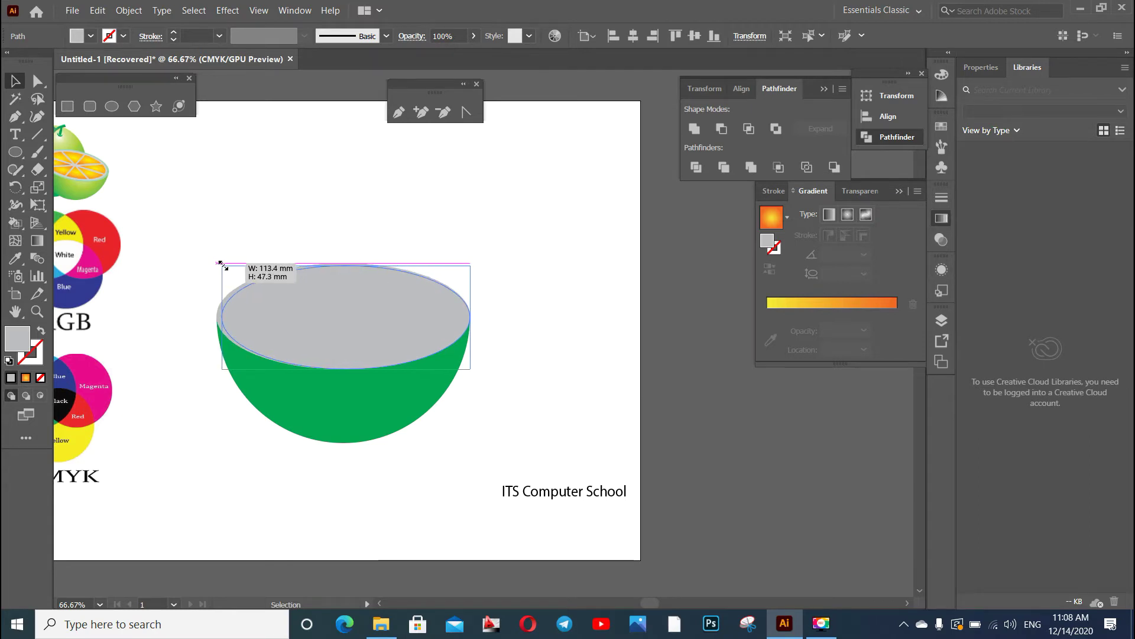
{"action": "left_click_drag", "start_coordinate": [220, 262], "coordinate": [220, 262]}
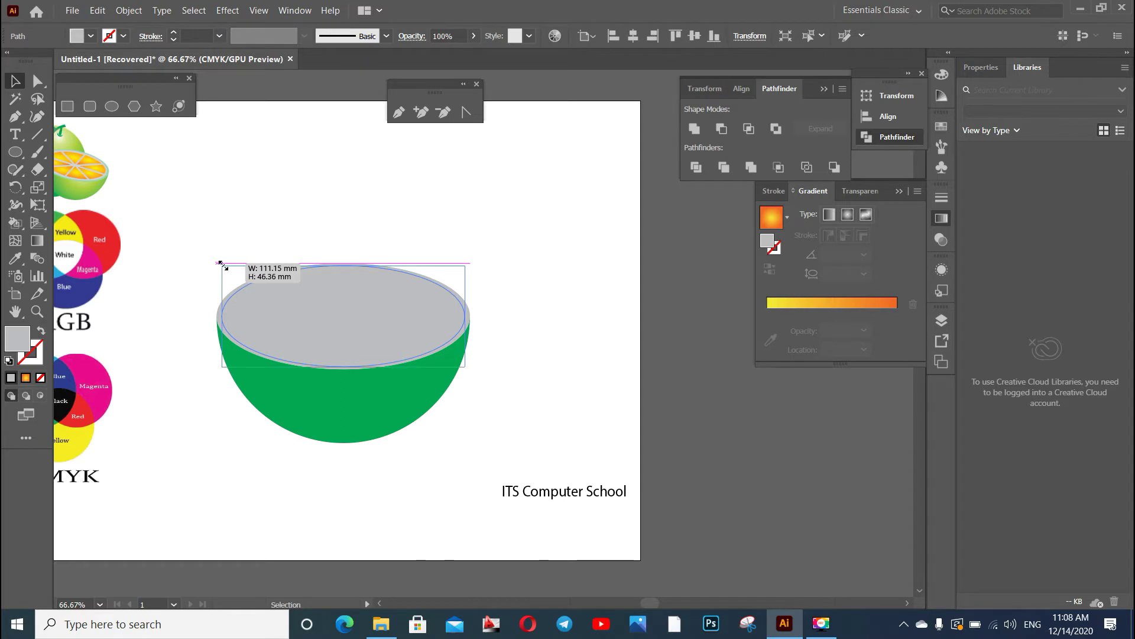
{"action": "left_click_drag", "start_coordinate": [220, 263], "coordinate": [221, 263]}
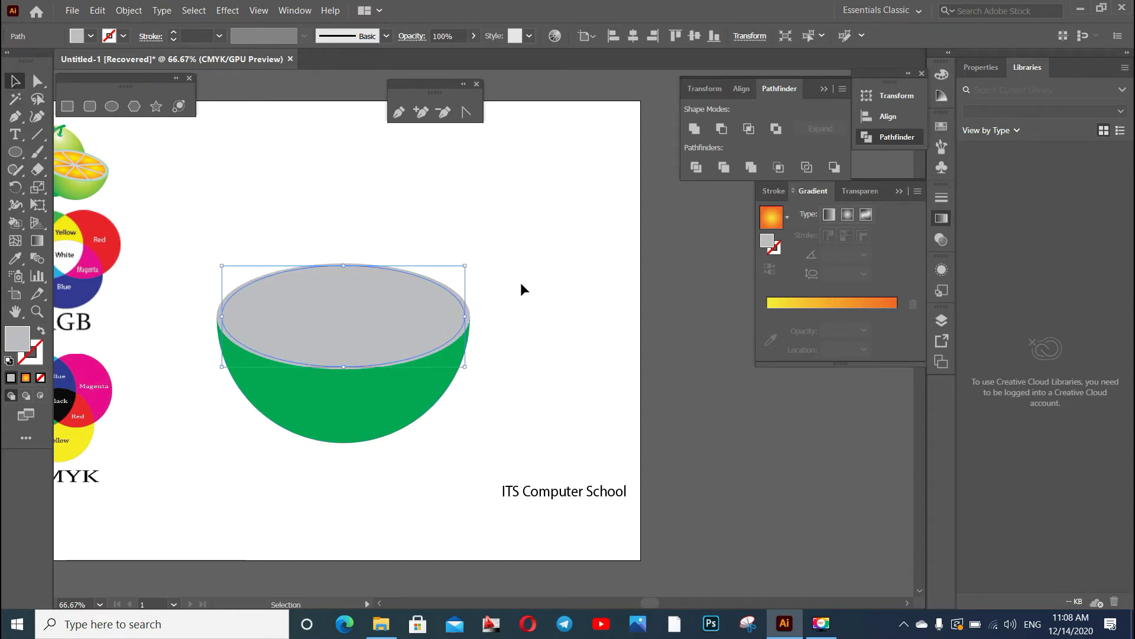
Check the bowl and ellipse selections and zoom in on the rim's left edge
{"action": "left_click", "coordinate": [464, 316]}
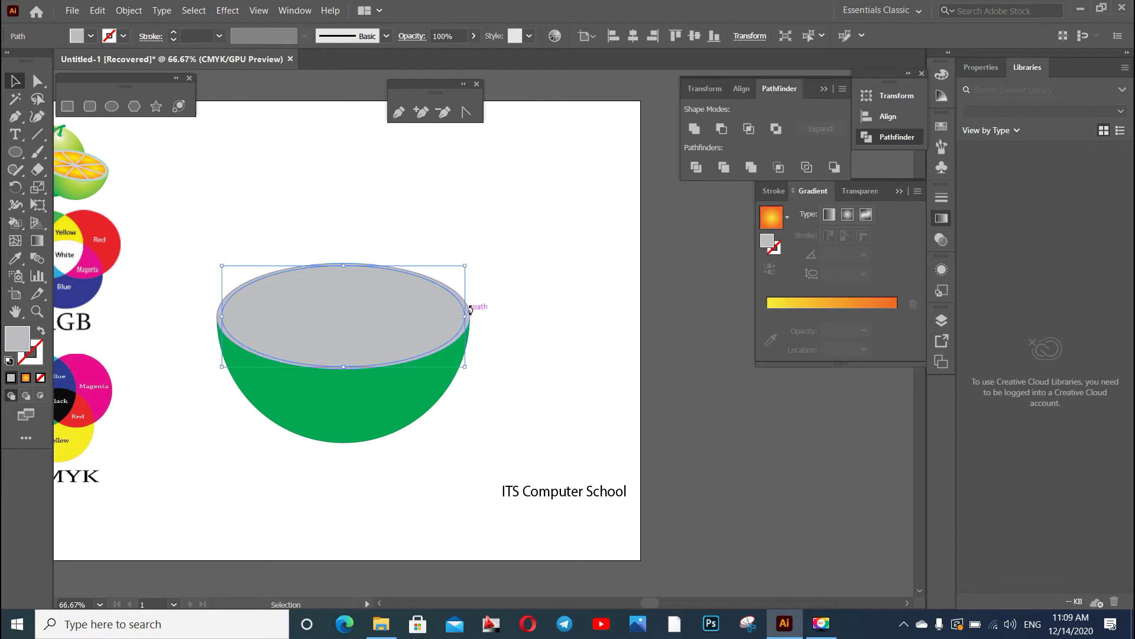
{"action": "left_click", "coordinate": [503, 277]}
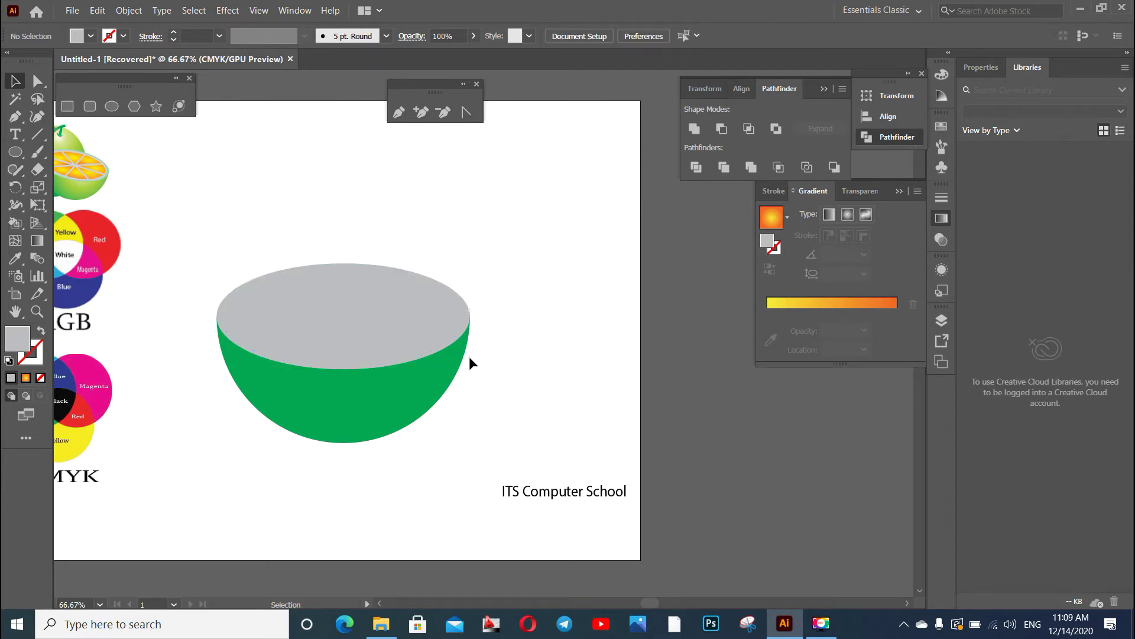
{"action": "left_click_drag", "start_coordinate": [487, 274], "coordinate": [466, 354]}
{"action": "left_click", "coordinate": [541, 314]}
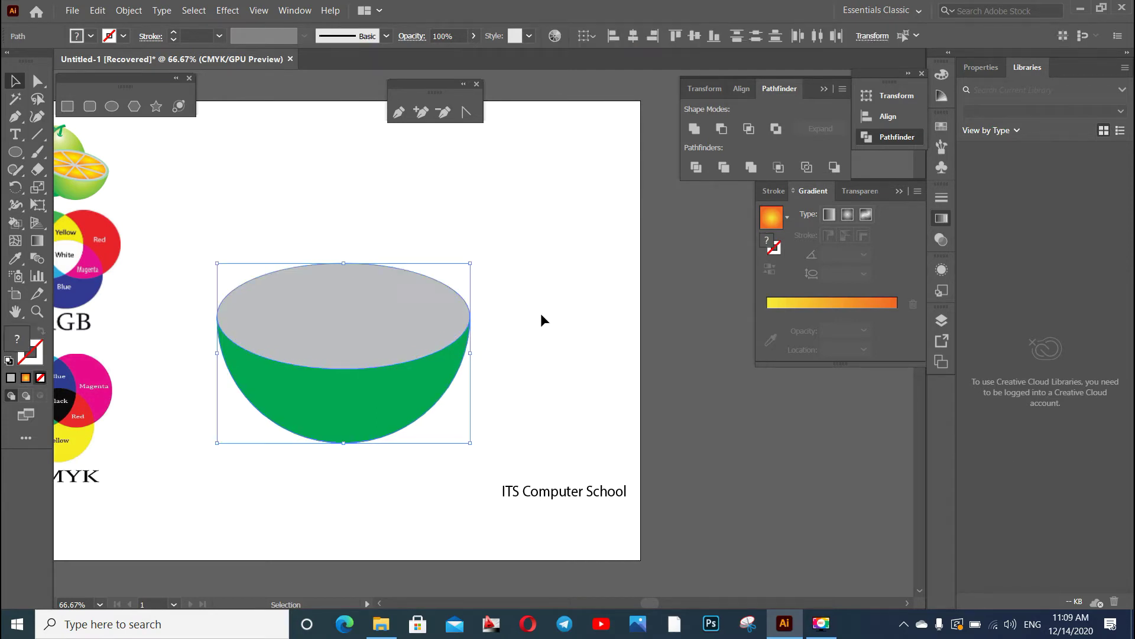
{"action": "left_click", "coordinate": [360, 321]}
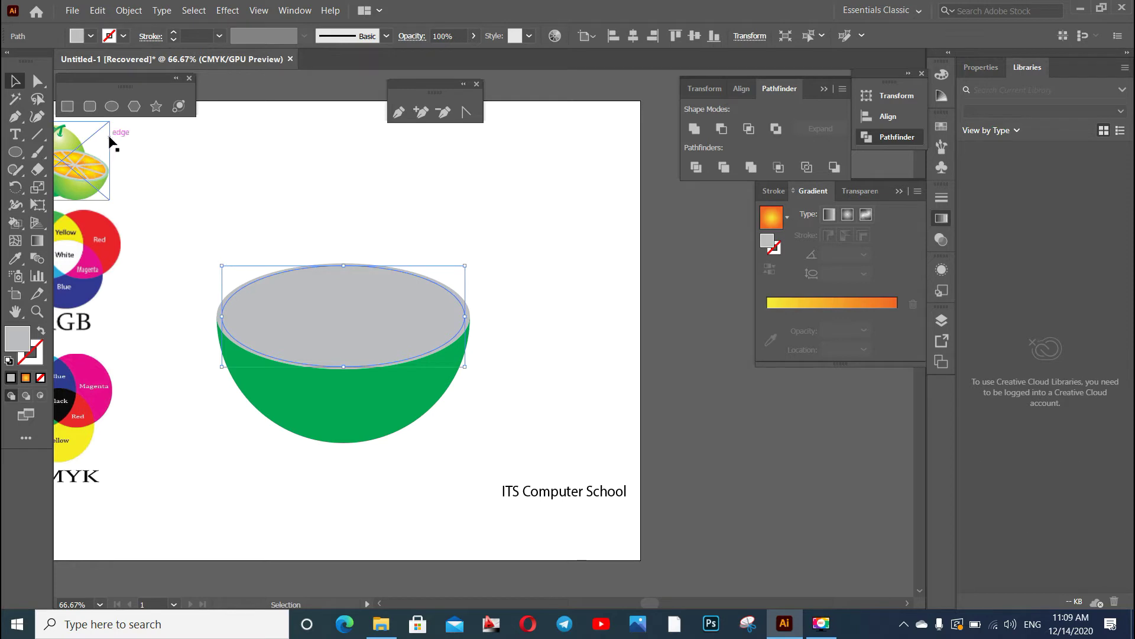
{"action": "left_click", "coordinate": [194, 377]}
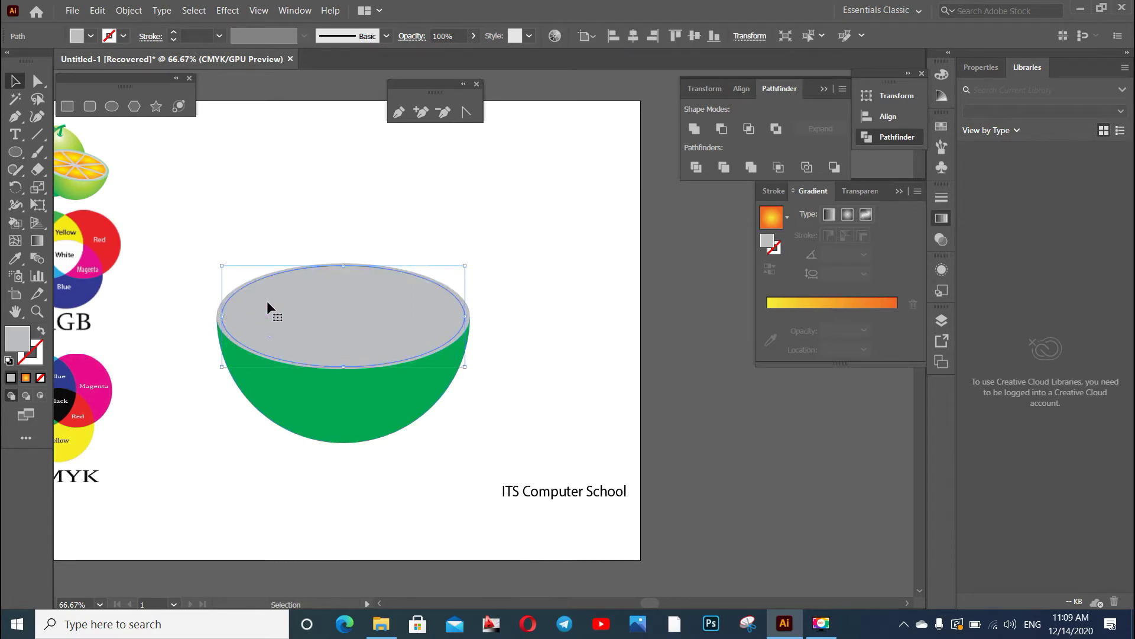
{"action": "left_click", "coordinate": [335, 453]}
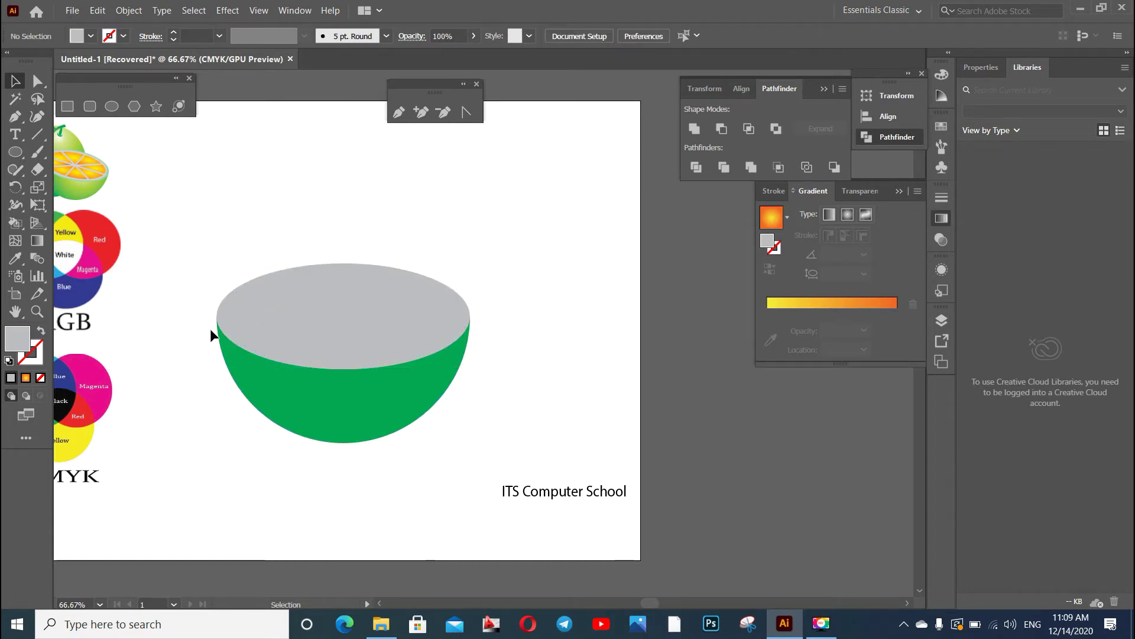
{"action": "scroll", "coordinate": [211, 329], "scroll_direction": "up", "scroll_amount": 4}
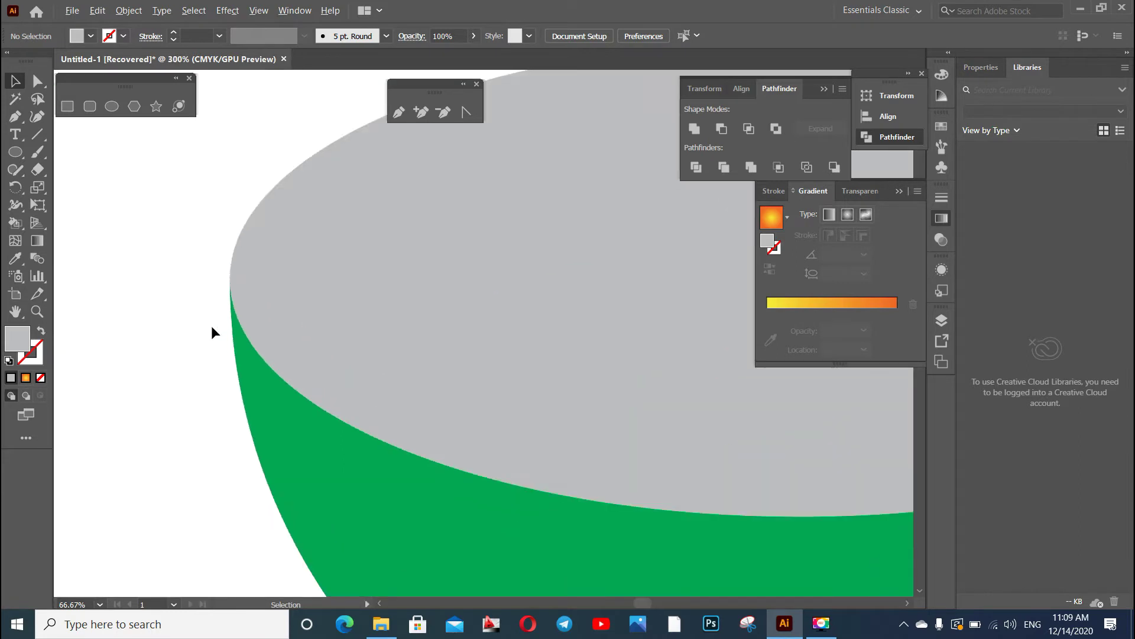
Lock the outer grey ellipse and green bowl, leaving the inner ellipse selected
{"action": "left_click", "coordinate": [235, 285]}
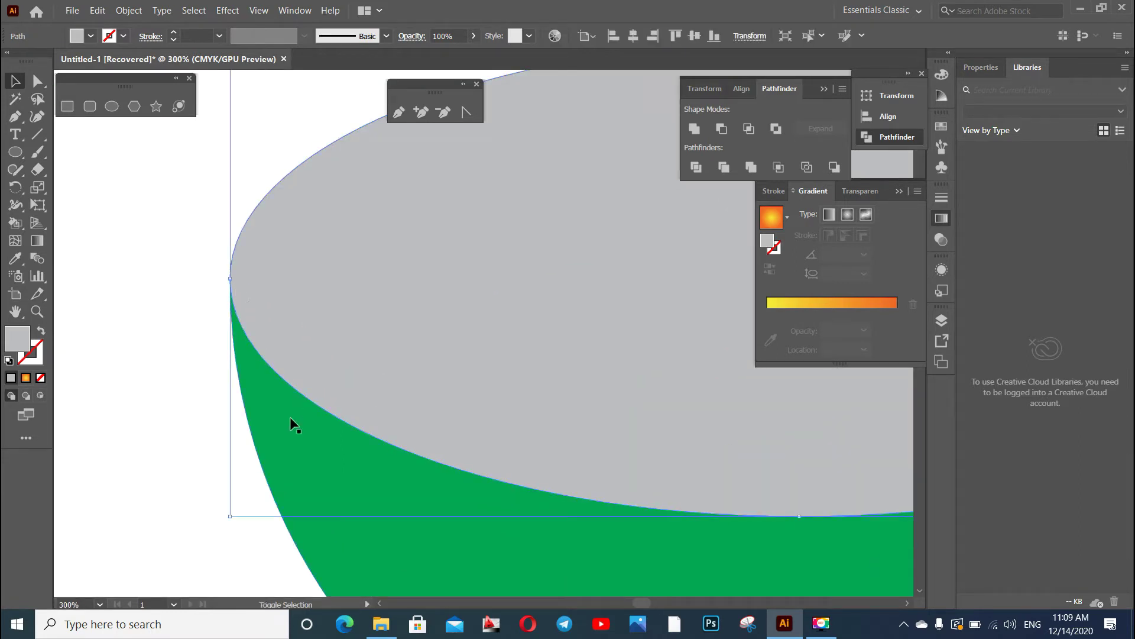
{"action": "left_click", "coordinate": [321, 555], "text": "shift"}
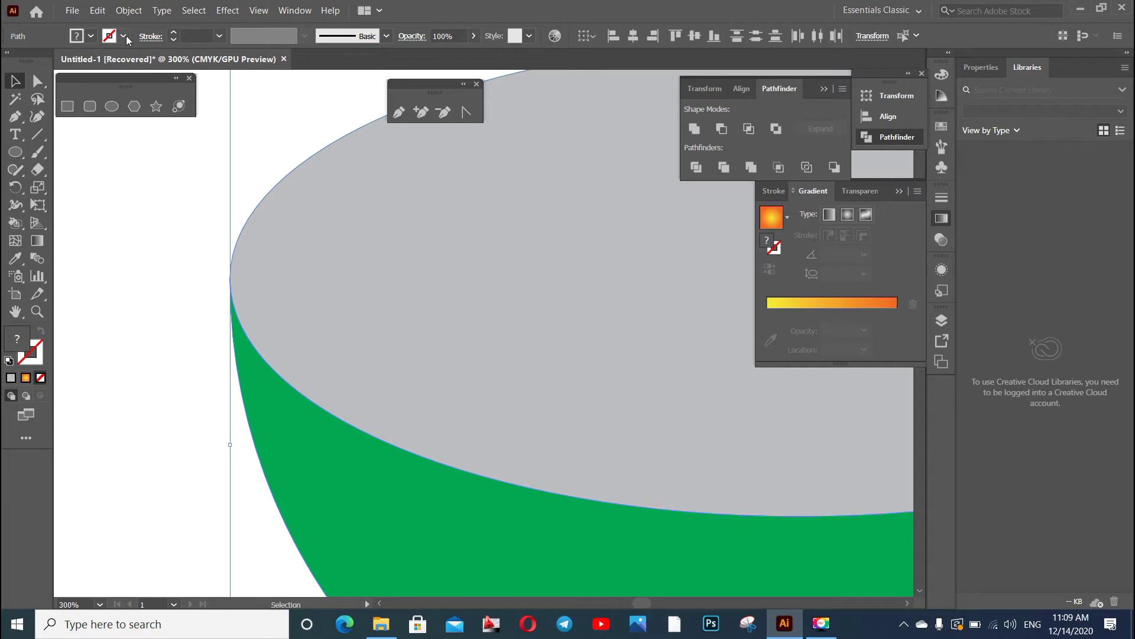
{"action": "left_click", "coordinate": [130, 11]}
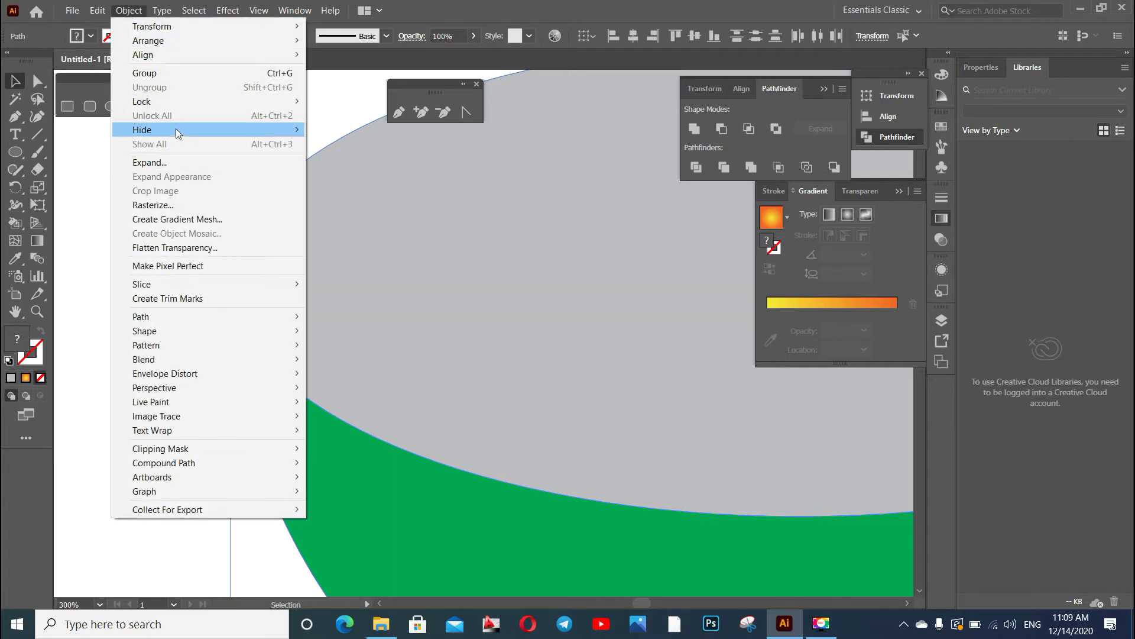
{"action": "mouse_move", "coordinate": [142, 101]}
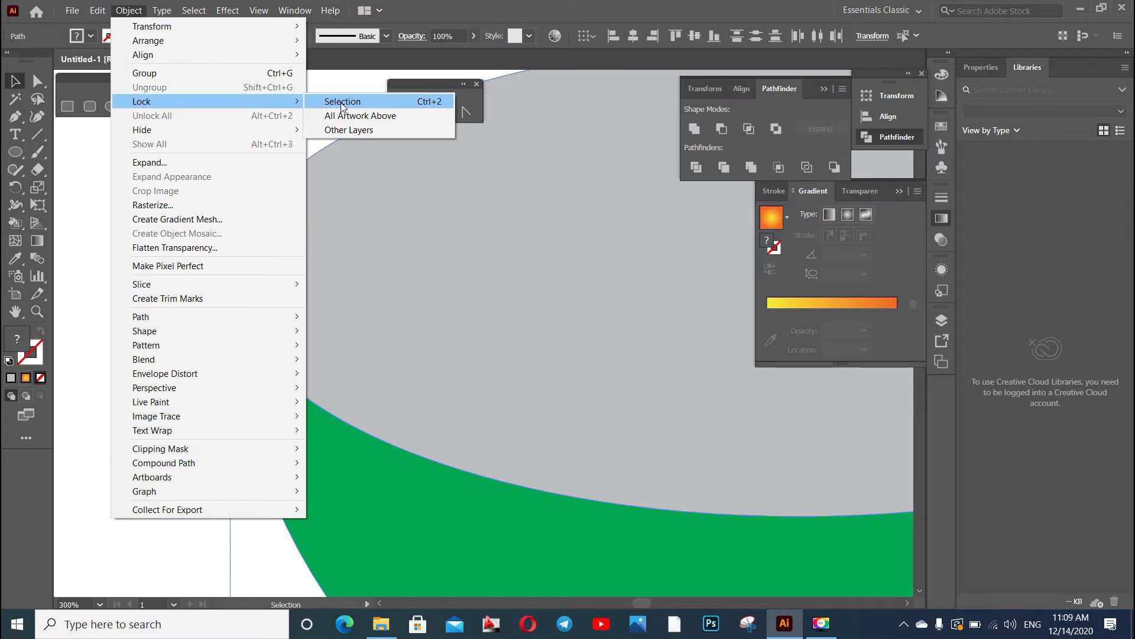
{"action": "left_click", "coordinate": [341, 102]}
{"action": "key", "text": "ctrl+1"}
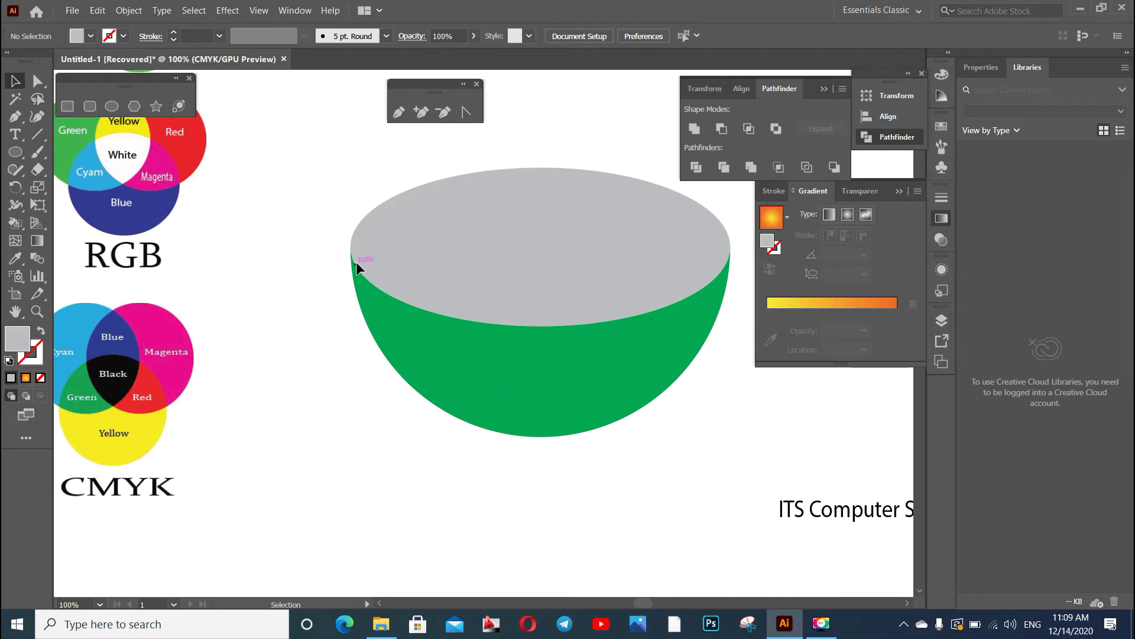
{"action": "left_click", "coordinate": [431, 261]}
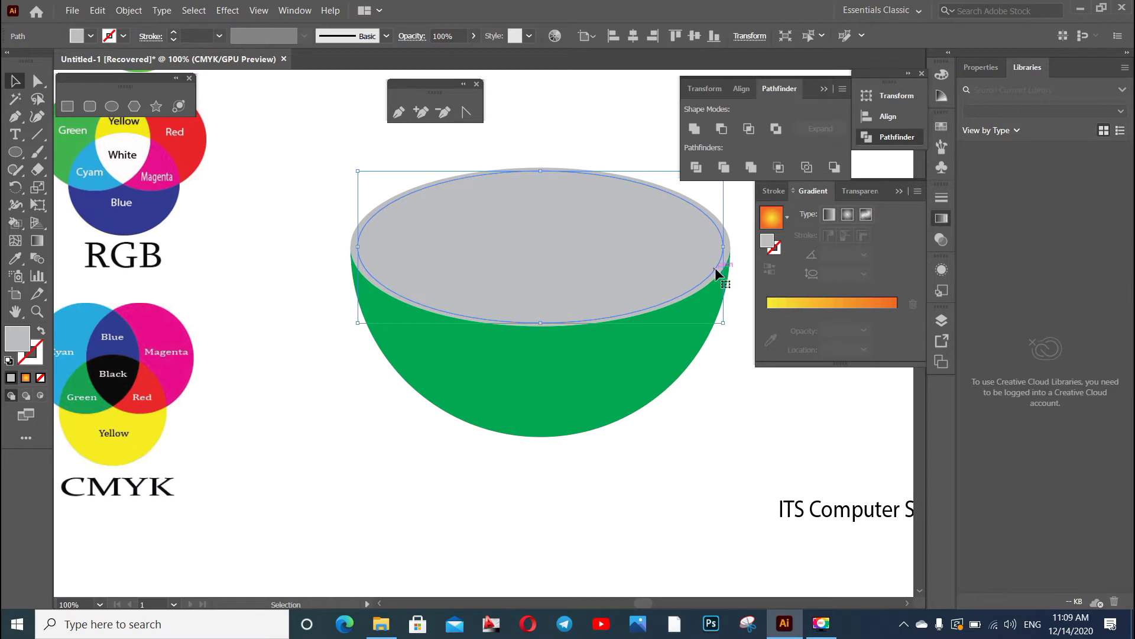
{"action": "scroll", "coordinate": [732, 278], "scroll_direction": "down", "scroll_amount": 1}
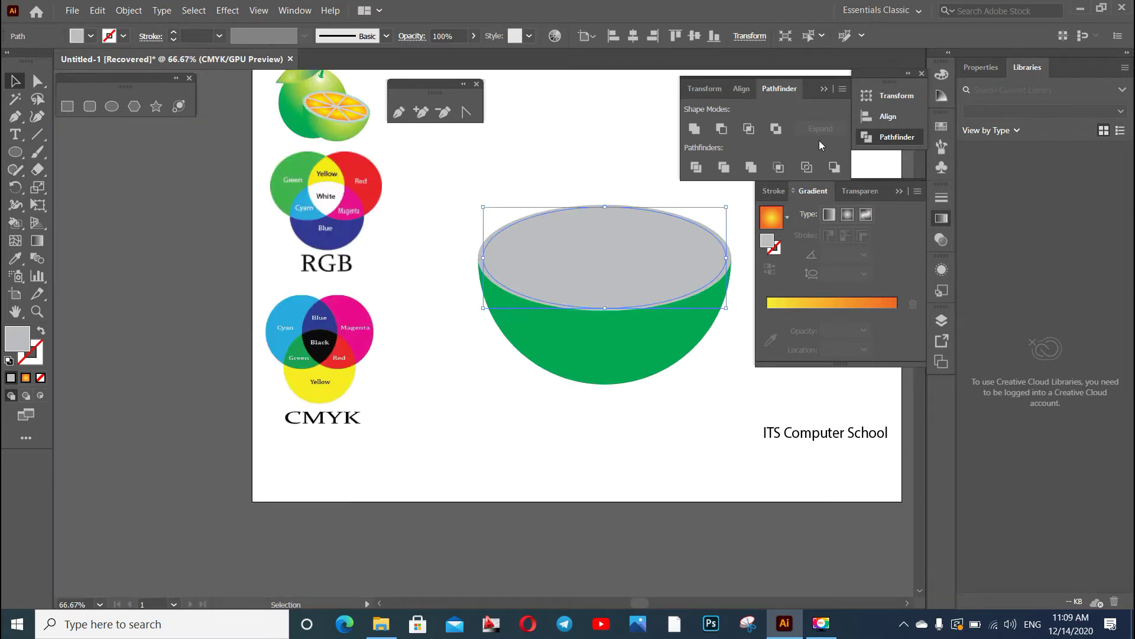
{"action": "left_click", "coordinate": [824, 90]}
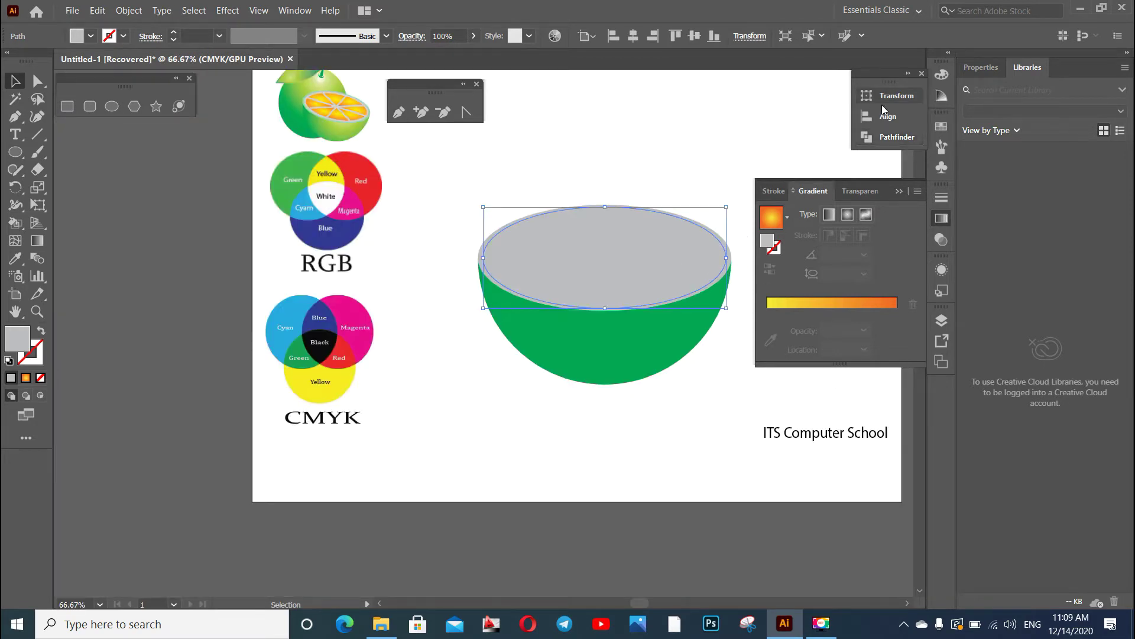
Draw a long diagonal line across the bowl with a black stroke
{"action": "left_click", "coordinate": [901, 191]}
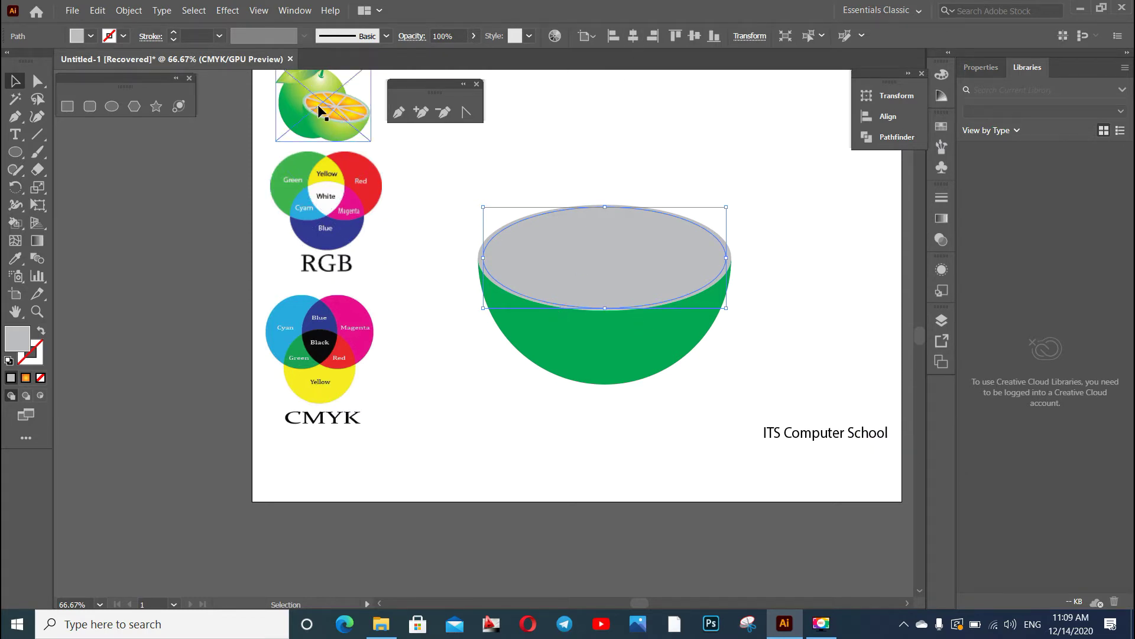
{"action": "left_click", "coordinate": [37, 135]}
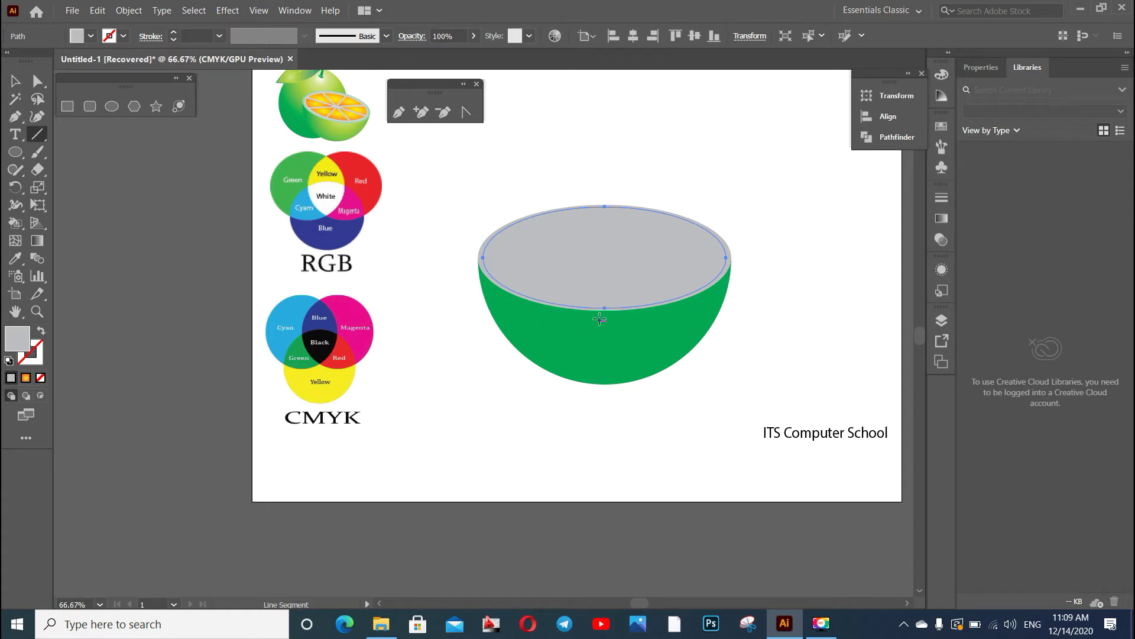
{"action": "mouse_move", "coordinate": [528, 457]}
{"action": "left_mouse_down"}
{"action": "mouse_move", "coordinate": [664, 142]}
{"action": "mouse_move", "coordinate": [651, 120]}
{"action": "left_mouse_up"}
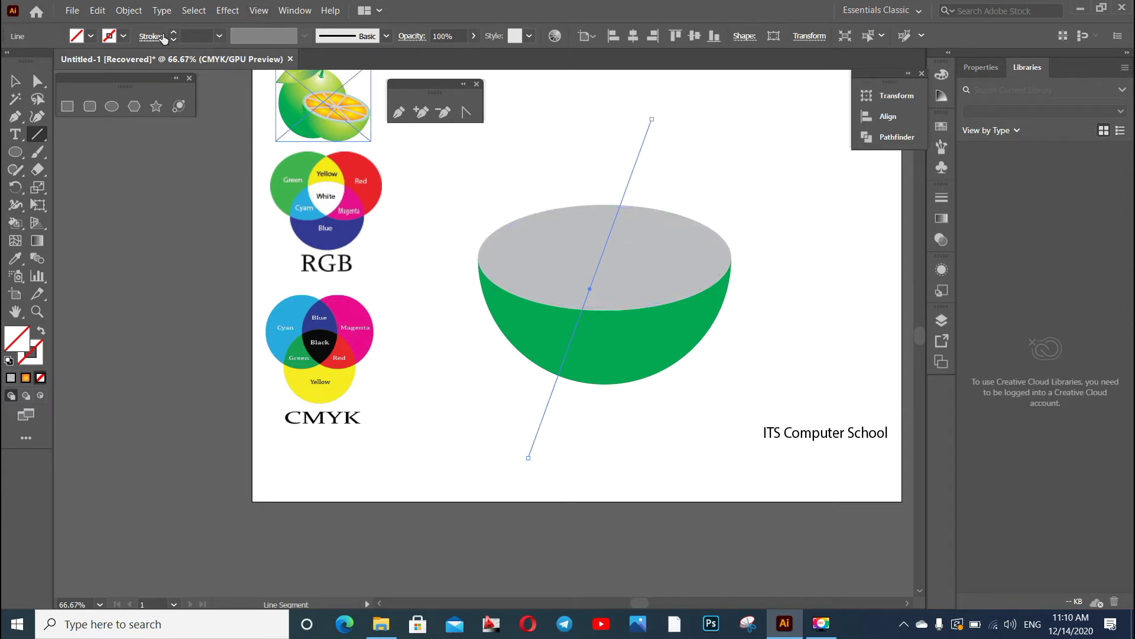
{"action": "left_click", "coordinate": [124, 36]}
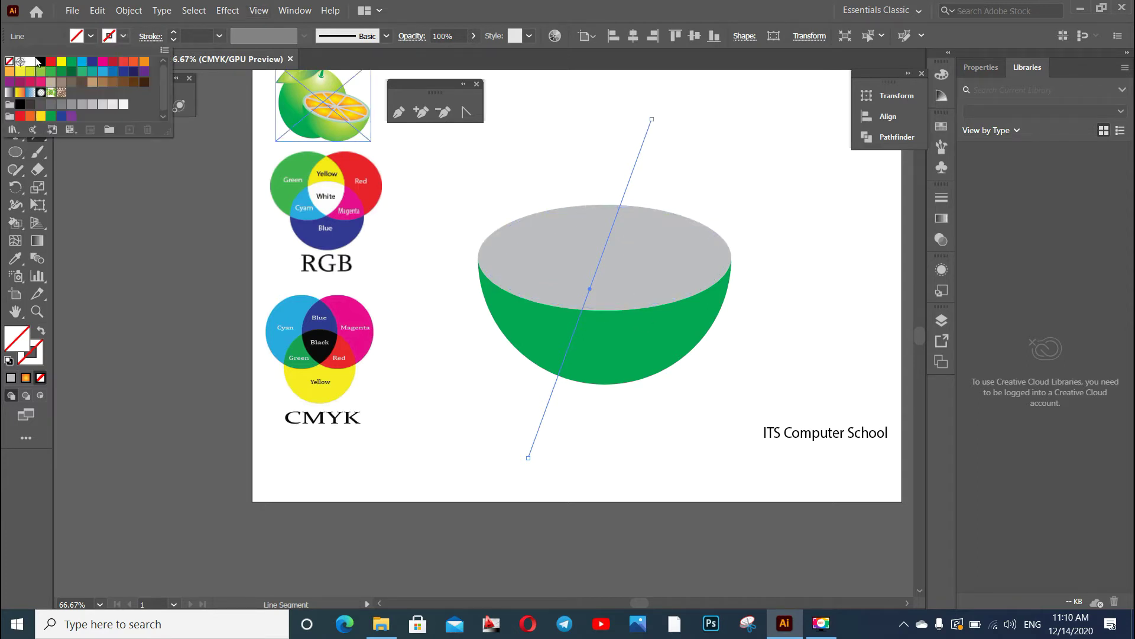
{"action": "left_click", "coordinate": [39, 62]}
{"action": "key", "text": "Escape"}
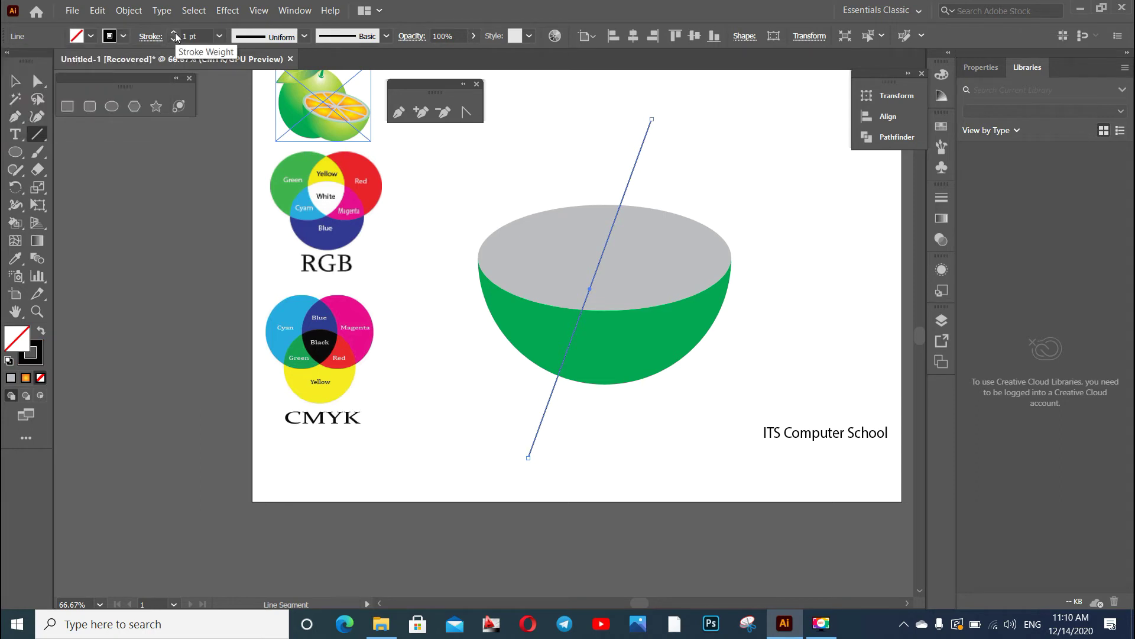
{"action": "key", "text": "v"}
{"action": "left_click", "coordinate": [542, 493]}
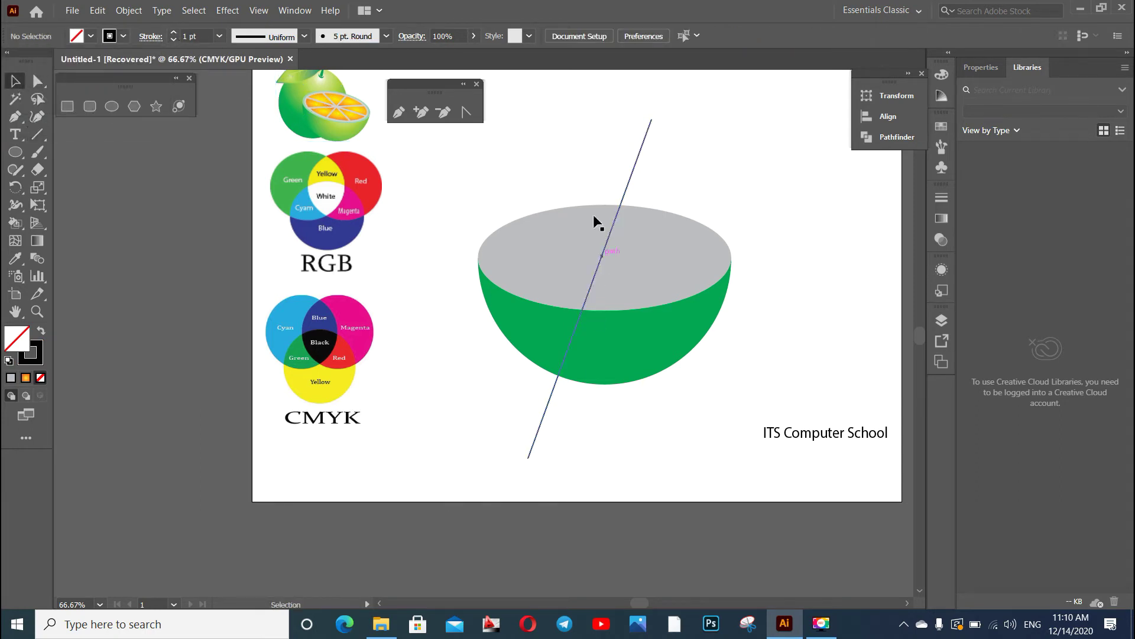
{"action": "left_click", "coordinate": [615, 261]}
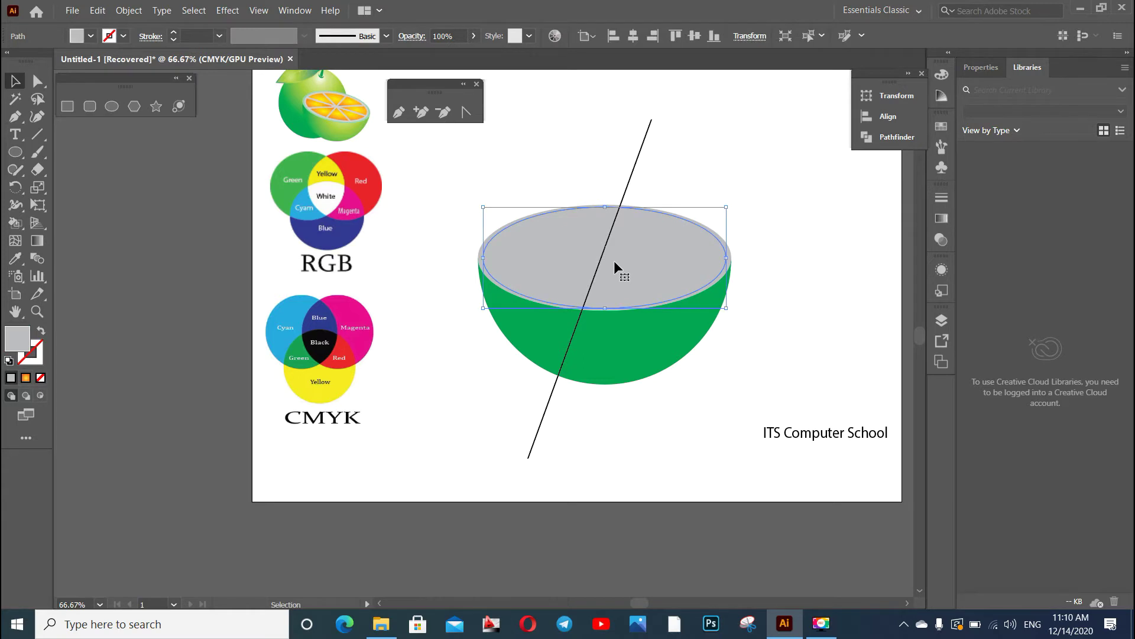
{"action": "left_click", "coordinate": [648, 133]}
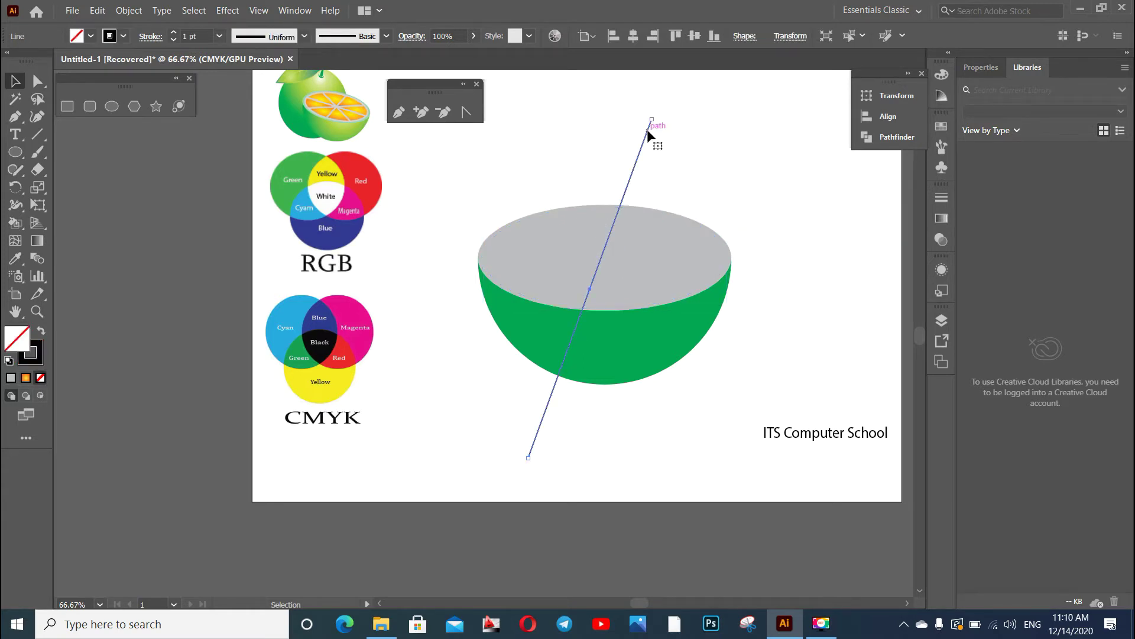
Rotate a copy of the line about -57° around the bowl's centre, then repeat it
{"action": "left_click", "coordinate": [16, 188]}
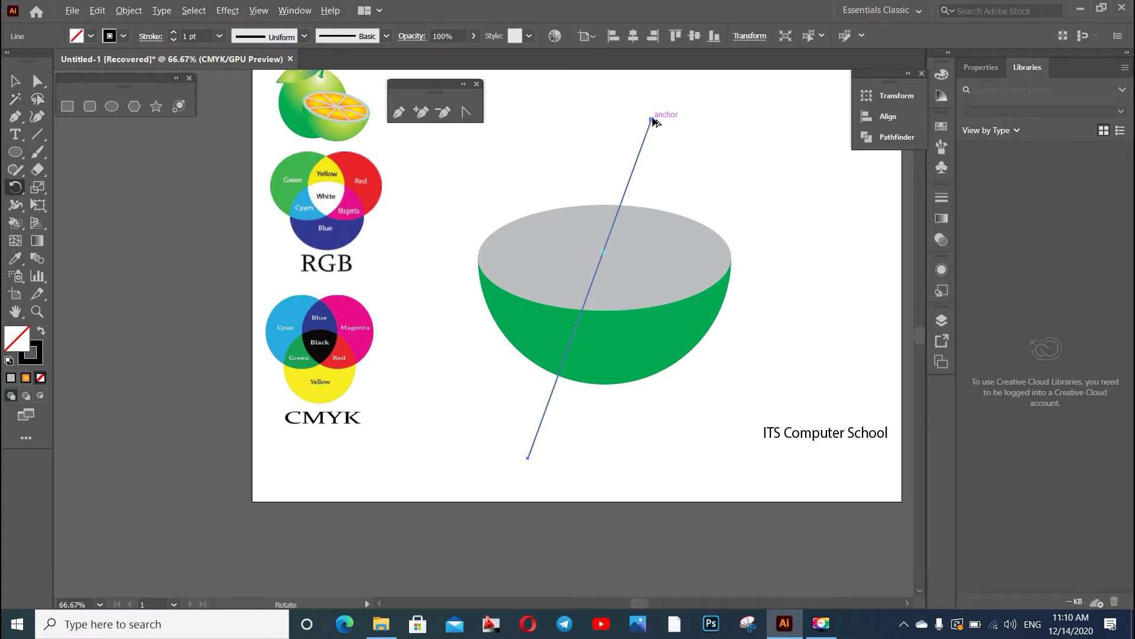
{"action": "mouse_move", "coordinate": [653, 121]}
{"action": "left_mouse_down"}
{"action": "mouse_move", "coordinate": [799, 218]}
{"action": "mouse_move", "coordinate": [840, 211]}
{"action": "left_mouse_up"}
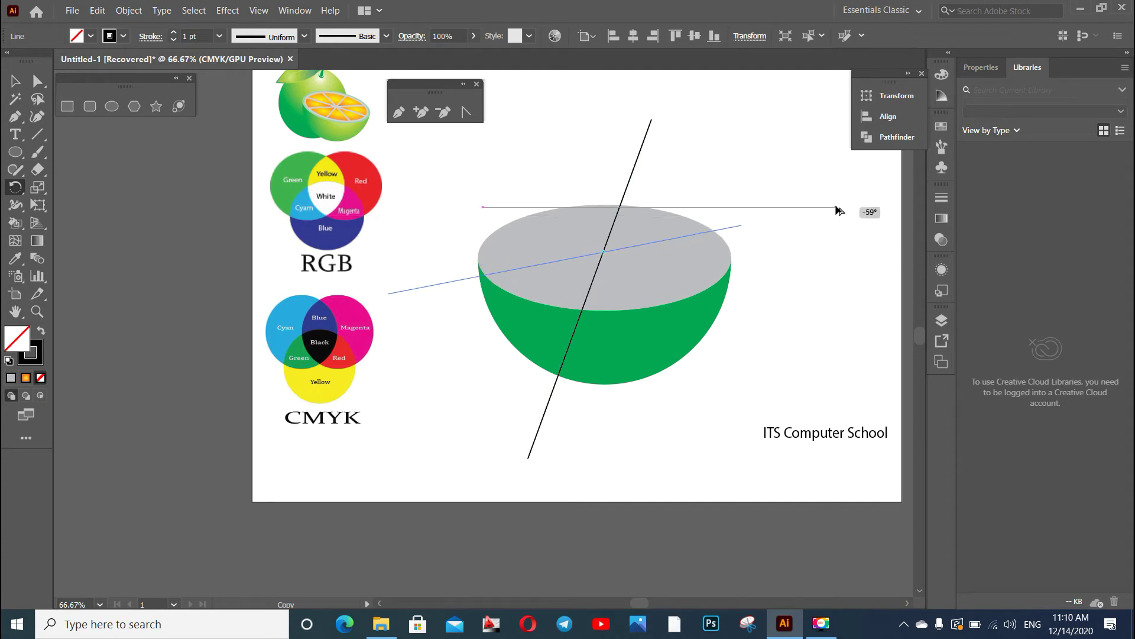
{"action": "left_click_drag", "start_coordinate": [840, 211], "coordinate": [845, 200]}
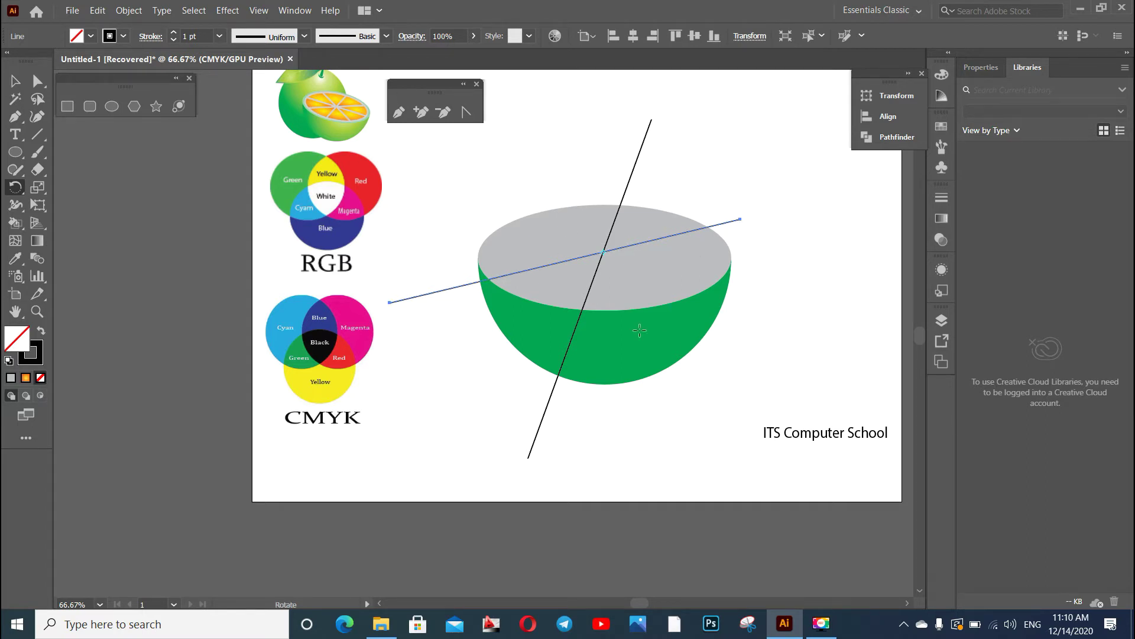
{"action": "key", "text": "ctrl+d"}
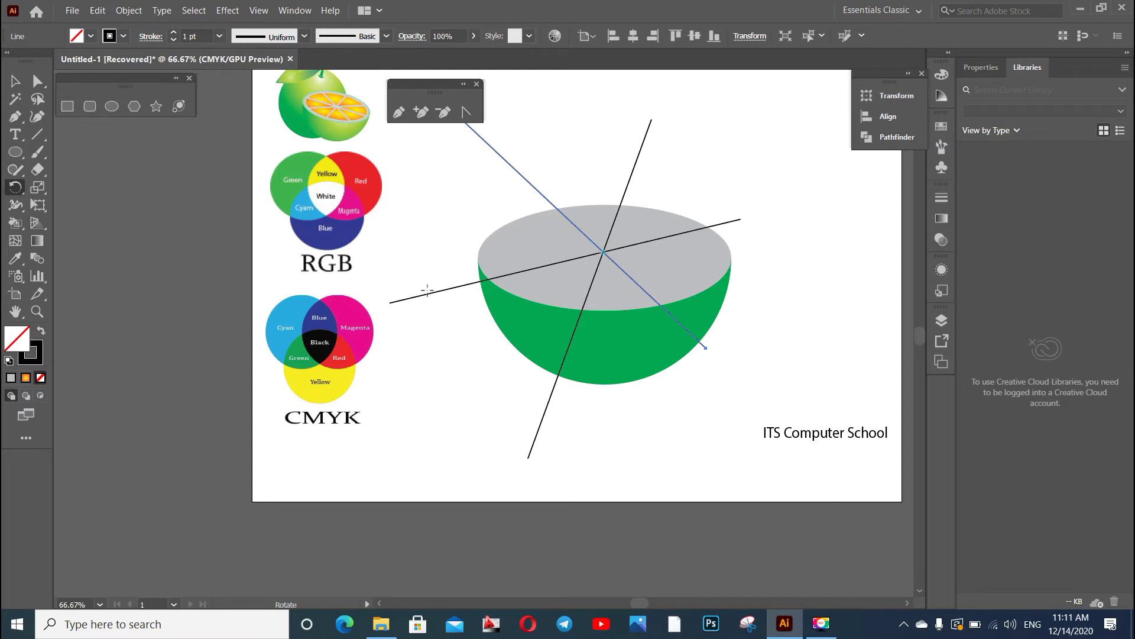
Lengthen the crossing lines so they extend past the bowl's rim
{"action": "left_click", "coordinate": [12, 77]}
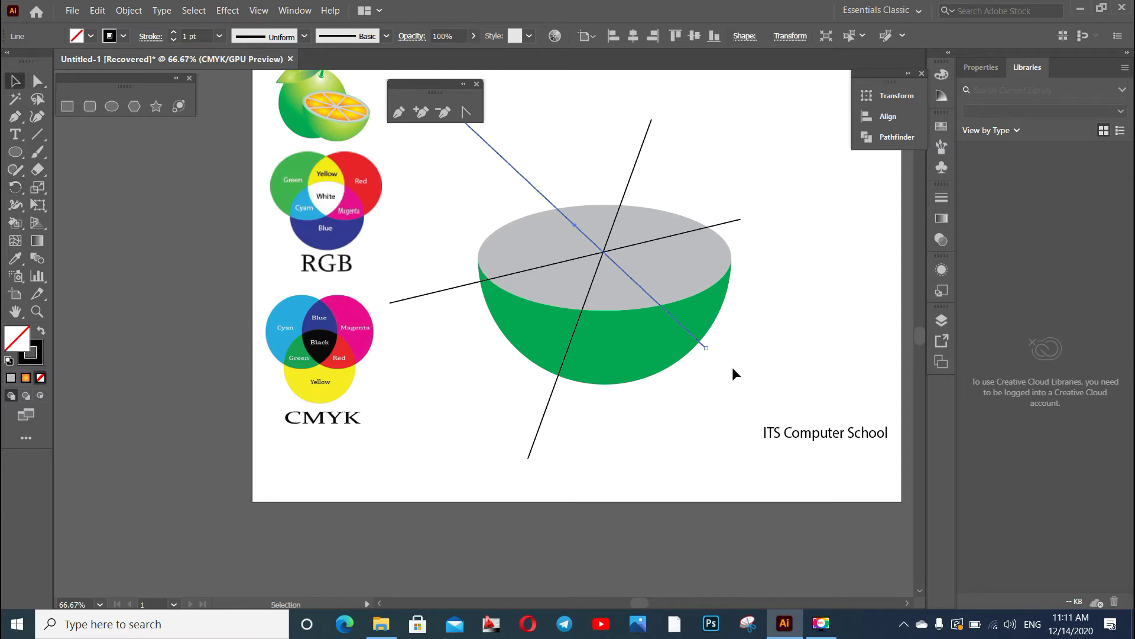
{"action": "left_click", "coordinate": [700, 444]}
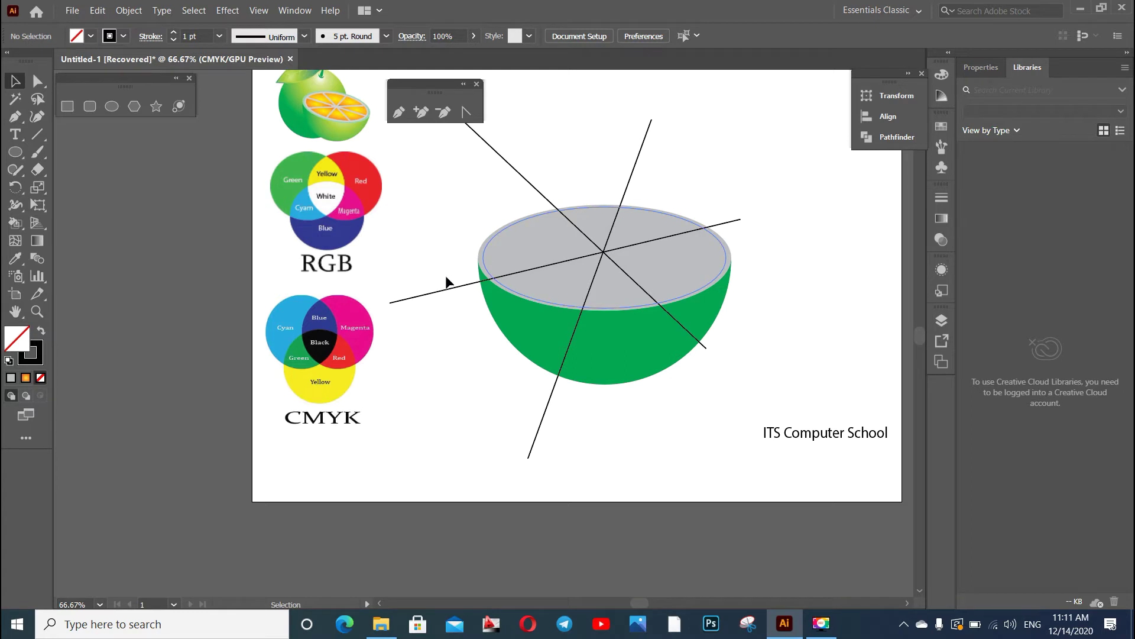
{"action": "left_click", "coordinate": [407, 299]}
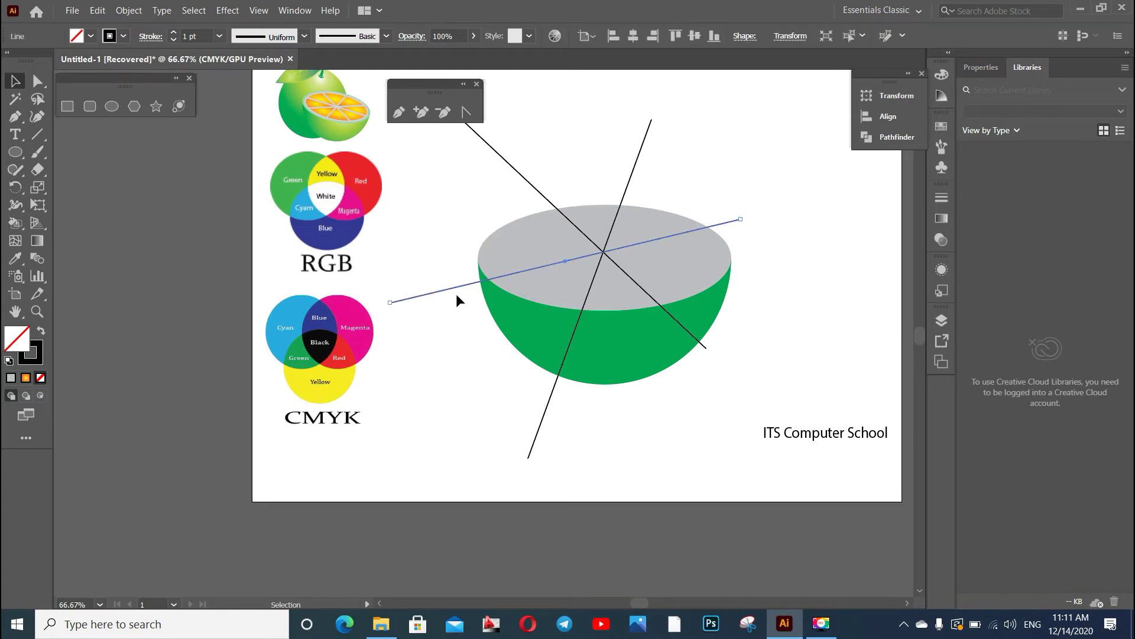
{"action": "left_click_drag", "start_coordinate": [741, 219], "coordinate": [817, 201]}
{"action": "left_click", "coordinate": [705, 345]}
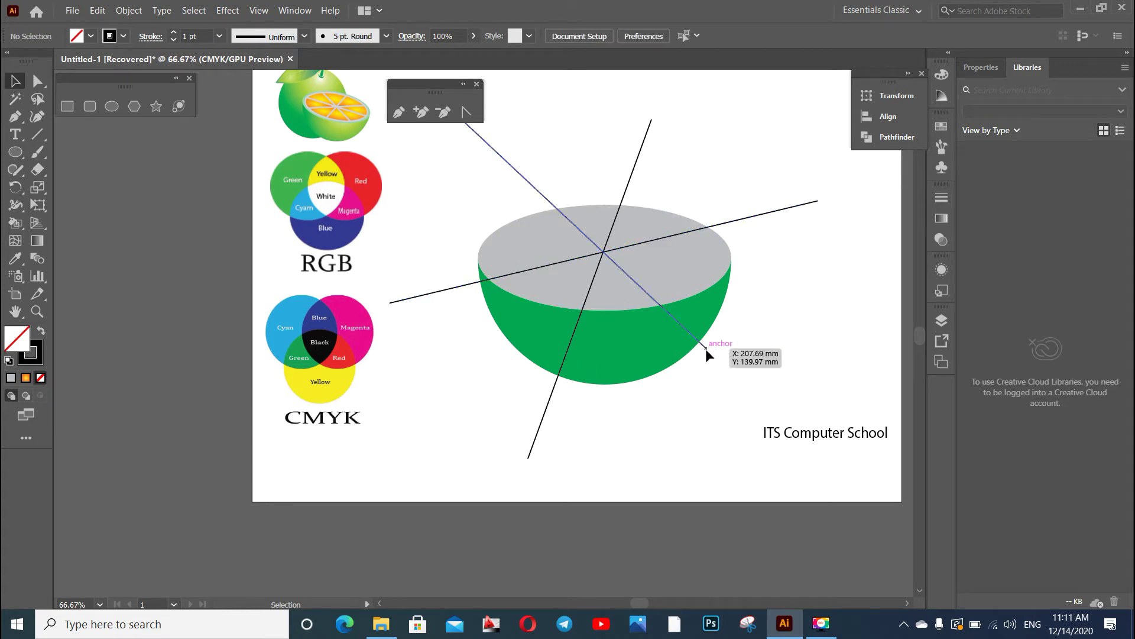
{"action": "left_click_drag", "start_coordinate": [708, 349], "coordinate": [731, 375]}
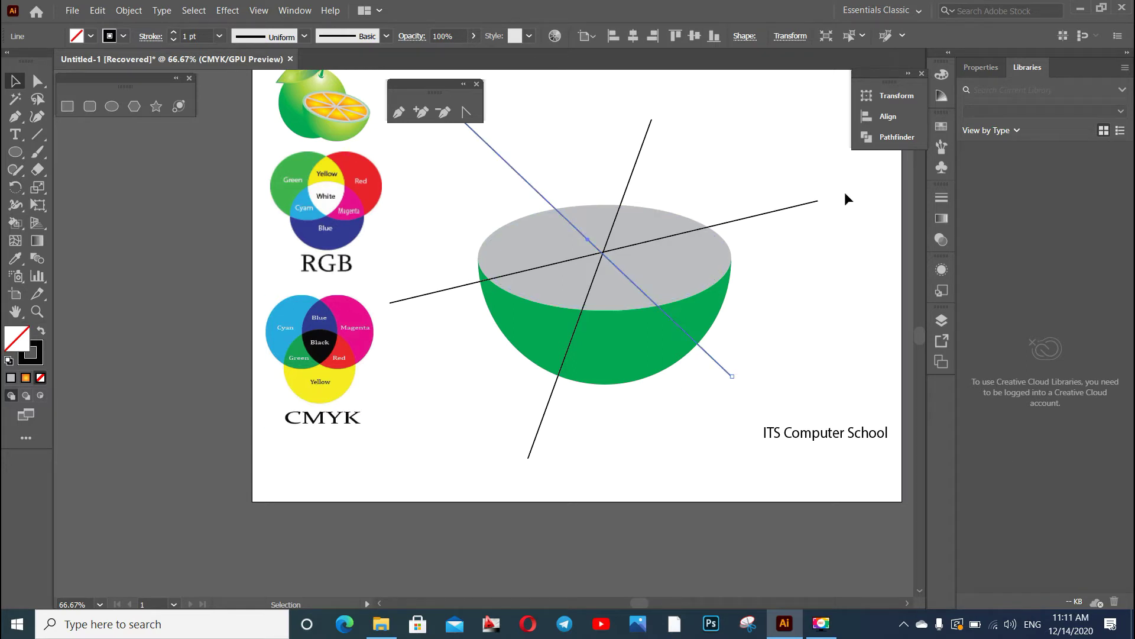
{"action": "left_click", "coordinate": [816, 202]}
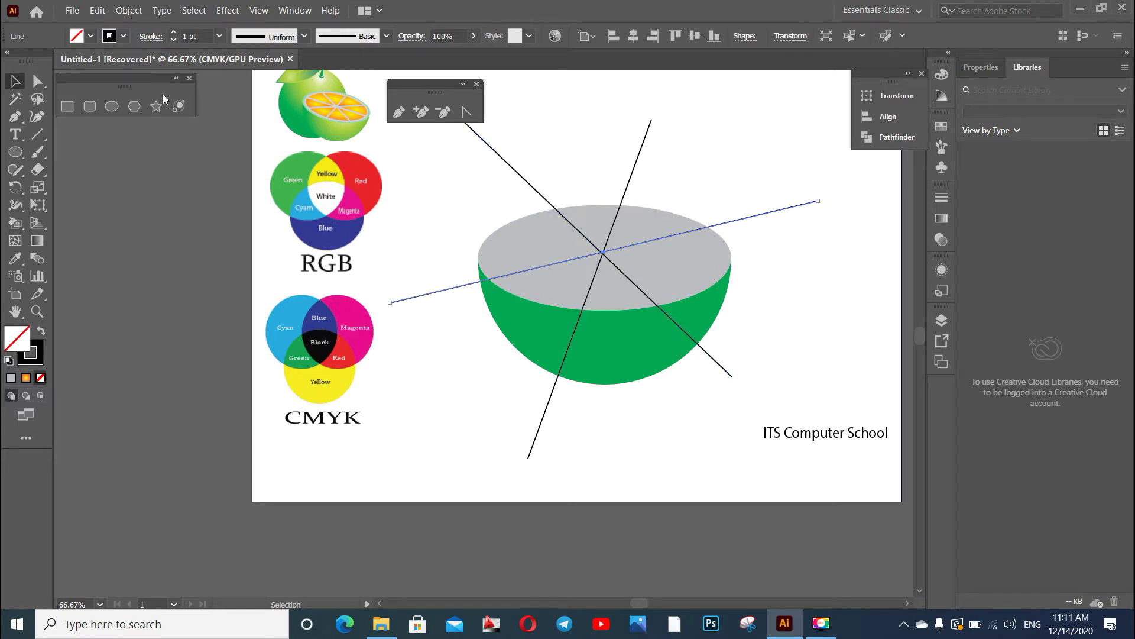
{"action": "left_click", "coordinate": [37, 81]}
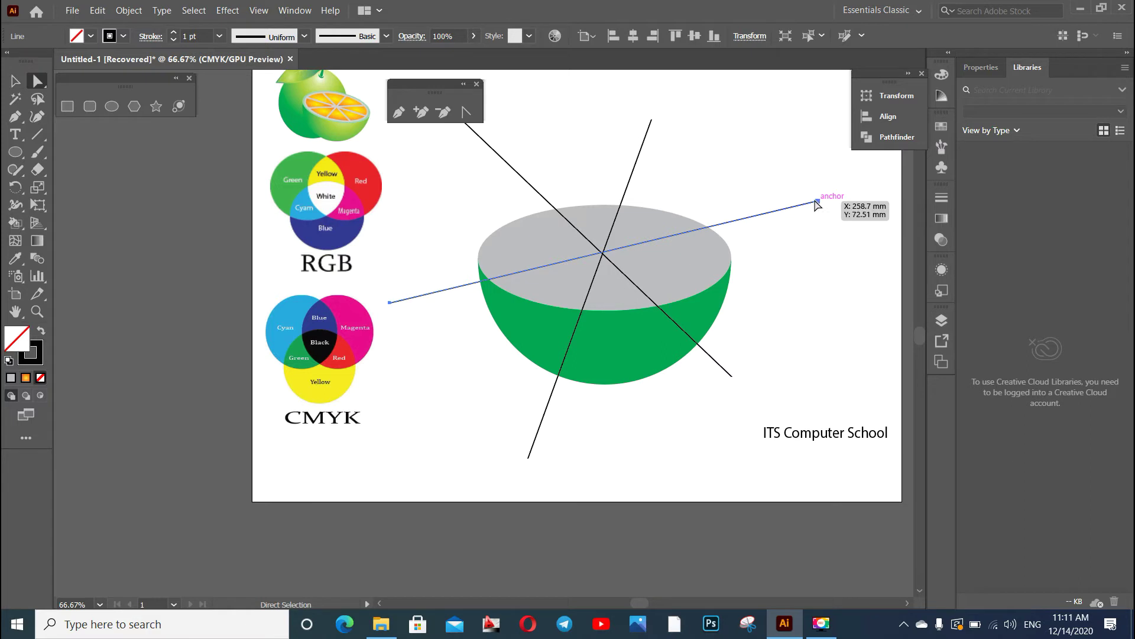
{"action": "left_click_drag", "start_coordinate": [819, 202], "coordinate": [848, 257]}
{"action": "left_click", "coordinate": [849, 248]}
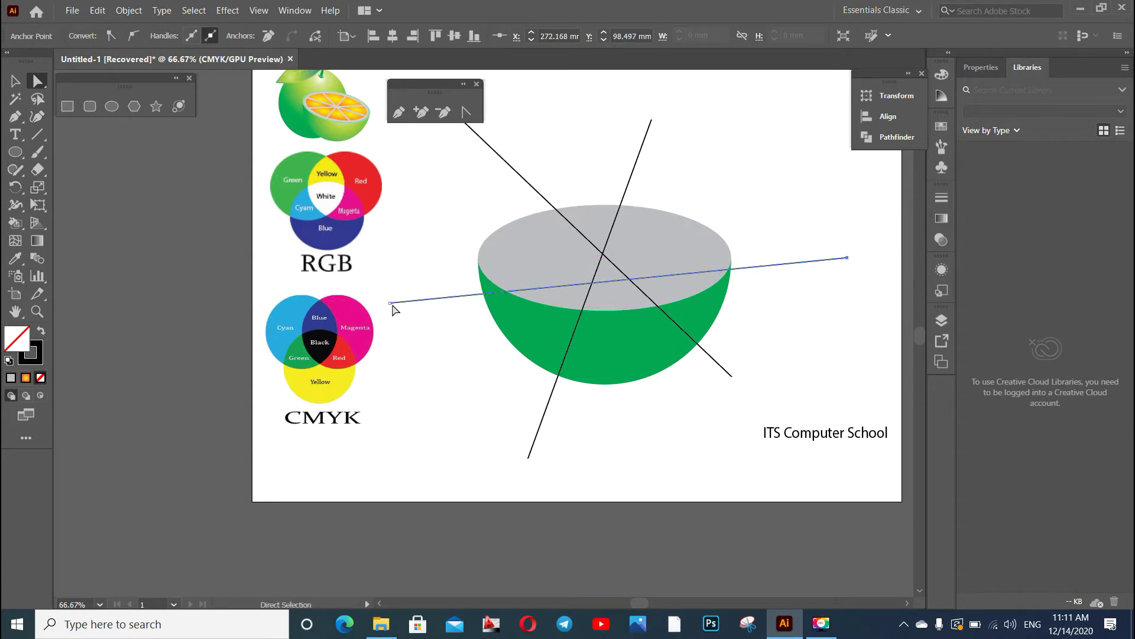
Reposition the steep and diagonal lines' endpoints to even out the wedges
{"action": "left_click_drag", "start_coordinate": [390, 303], "coordinate": [387, 251]}
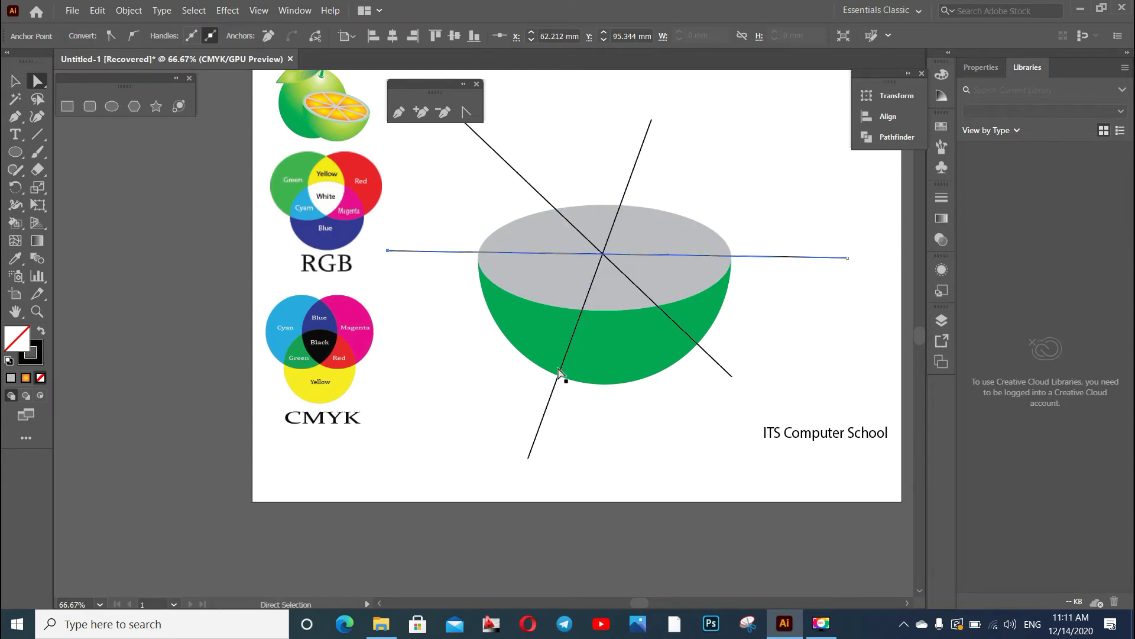
{"action": "left_click_drag", "start_coordinate": [528, 458], "coordinate": [489, 440]}
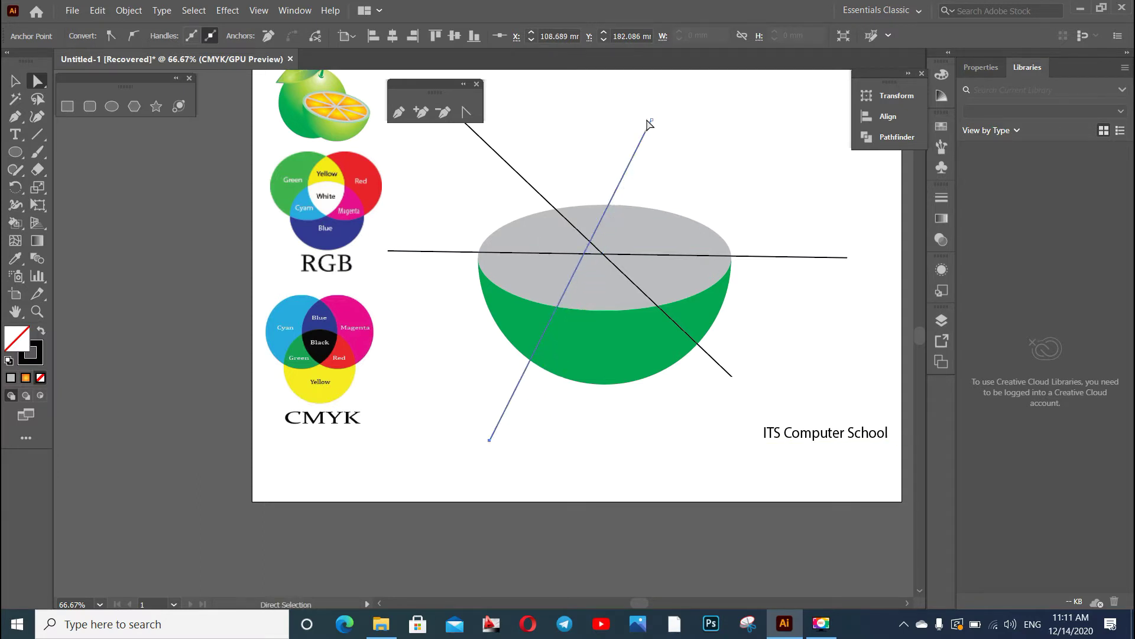
{"action": "left_click_drag", "start_coordinate": [649, 123], "coordinate": [680, 134]}
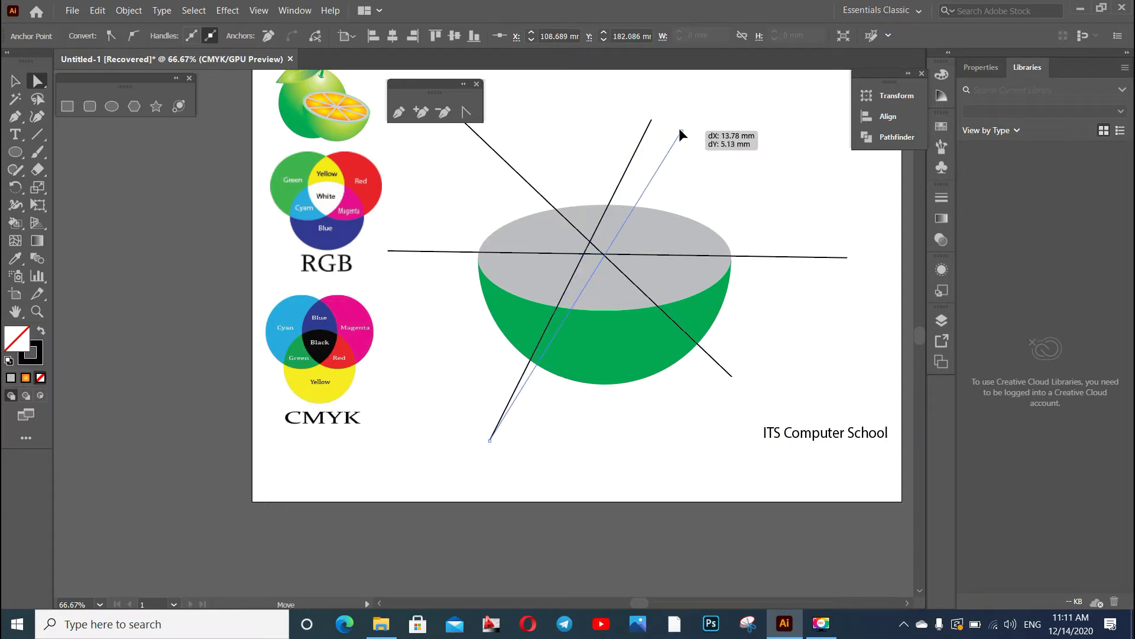
{"action": "left_click_drag", "start_coordinate": [680, 130], "coordinate": [678, 127]}
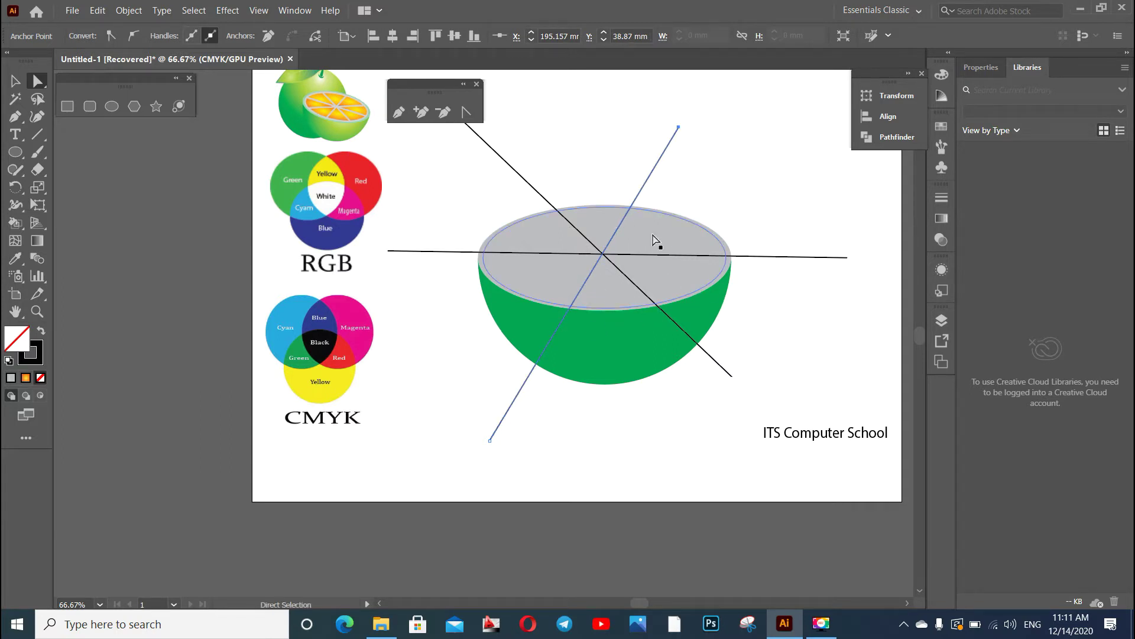
{"action": "left_click", "coordinate": [732, 377]}
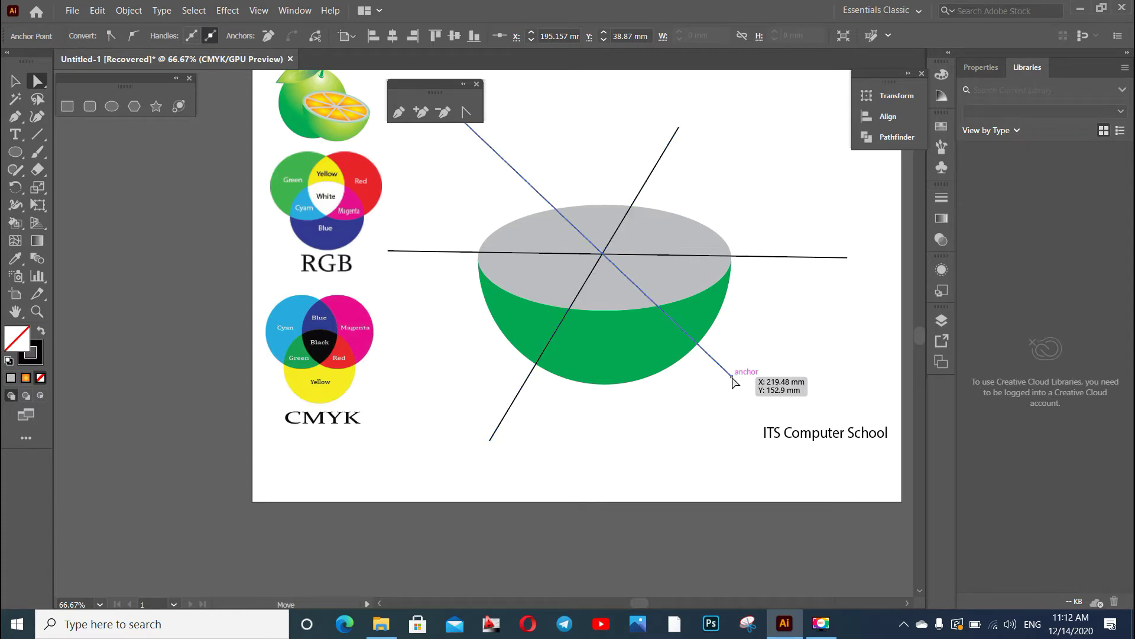
{"action": "left_click", "coordinate": [478, 87]}
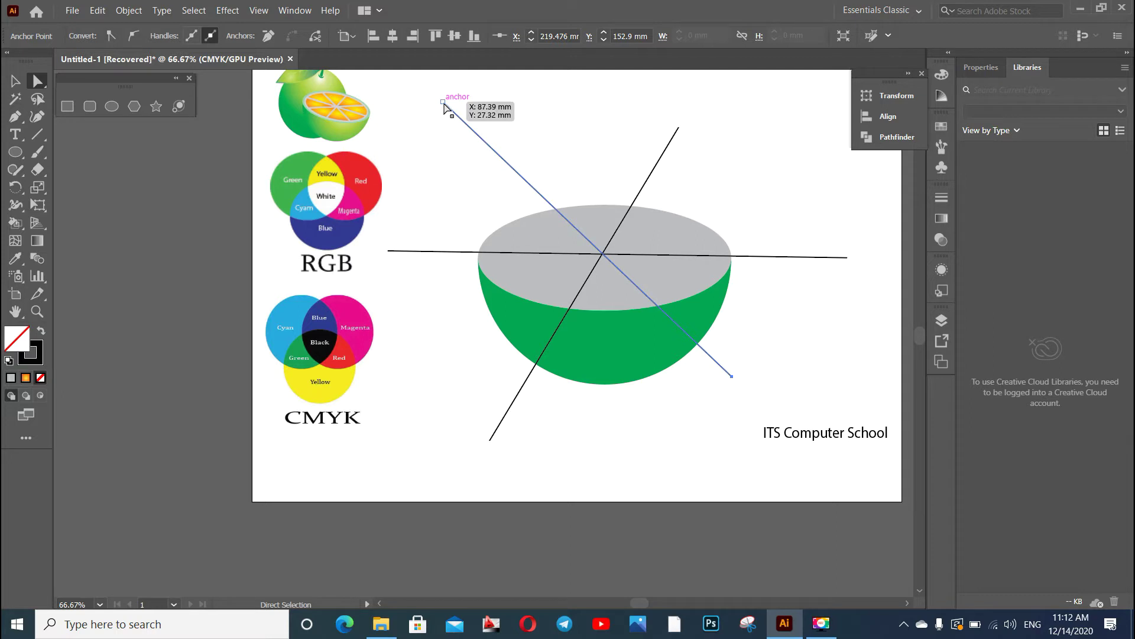
{"action": "left_click_drag", "start_coordinate": [444, 102], "coordinate": [414, 134]}
{"action": "left_click_drag", "start_coordinate": [731, 379], "coordinate": [764, 364]}
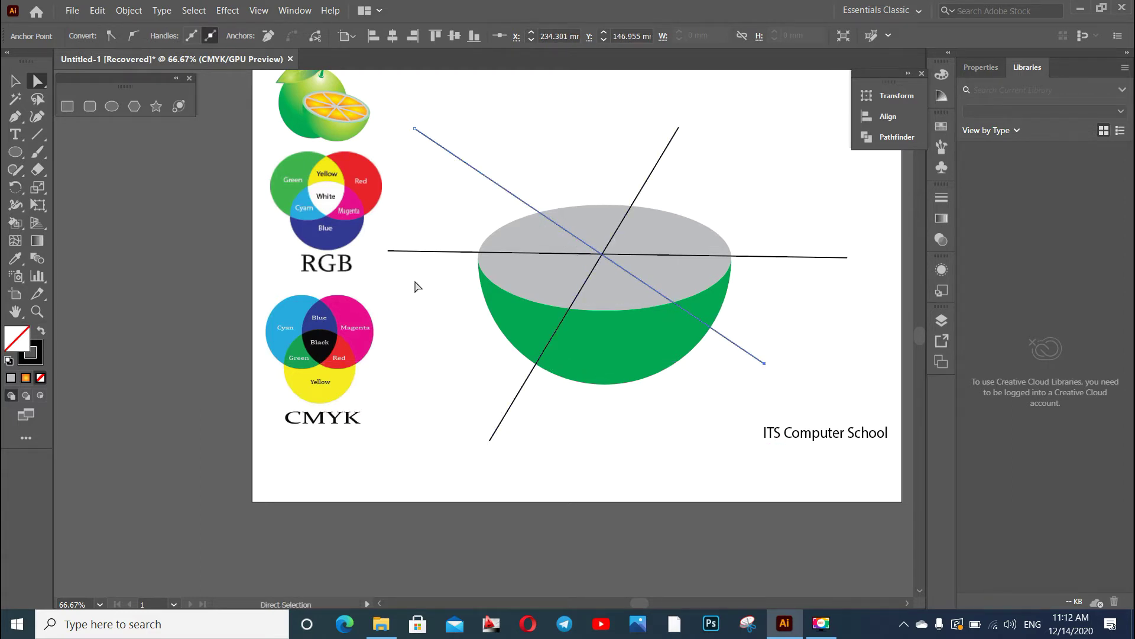
Tilt the near-horizontal line to a shallow angle and select the lines with the bowl top
{"action": "left_click", "coordinate": [391, 253]}
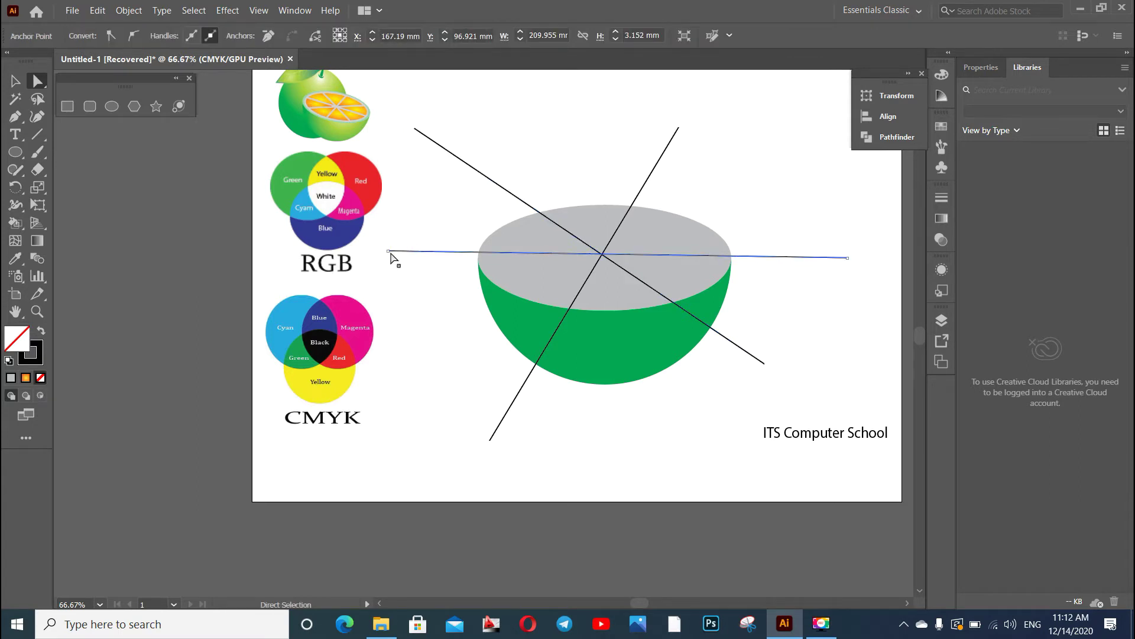
{"action": "left_click_drag", "start_coordinate": [389, 251], "coordinate": [385, 278]}
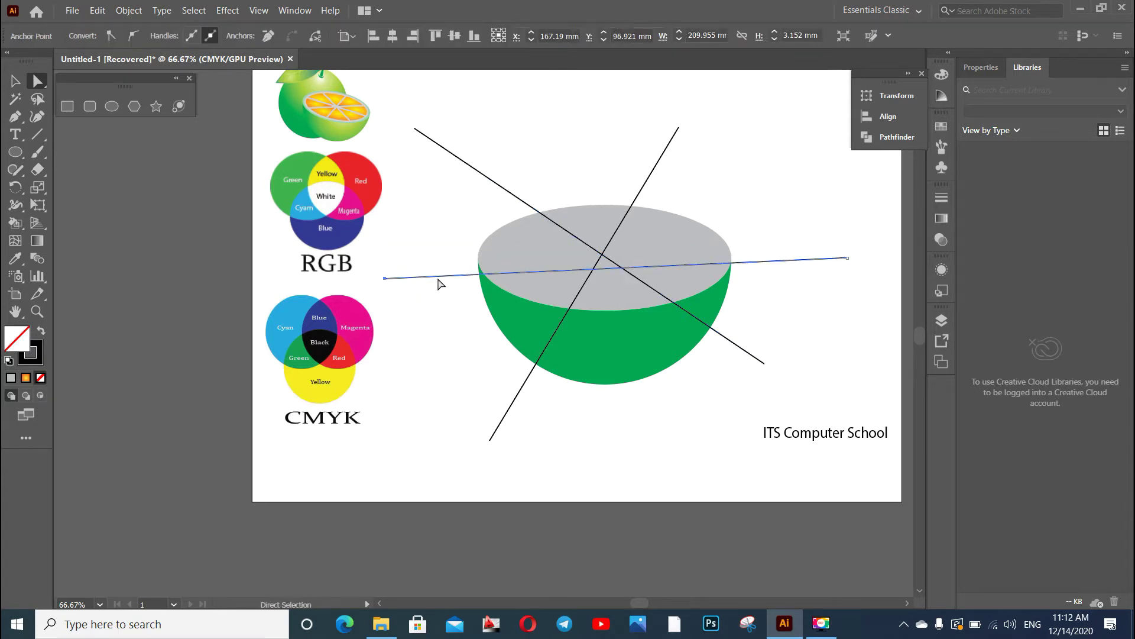
{"action": "left_click_drag", "start_coordinate": [847, 258], "coordinate": [835, 223]}
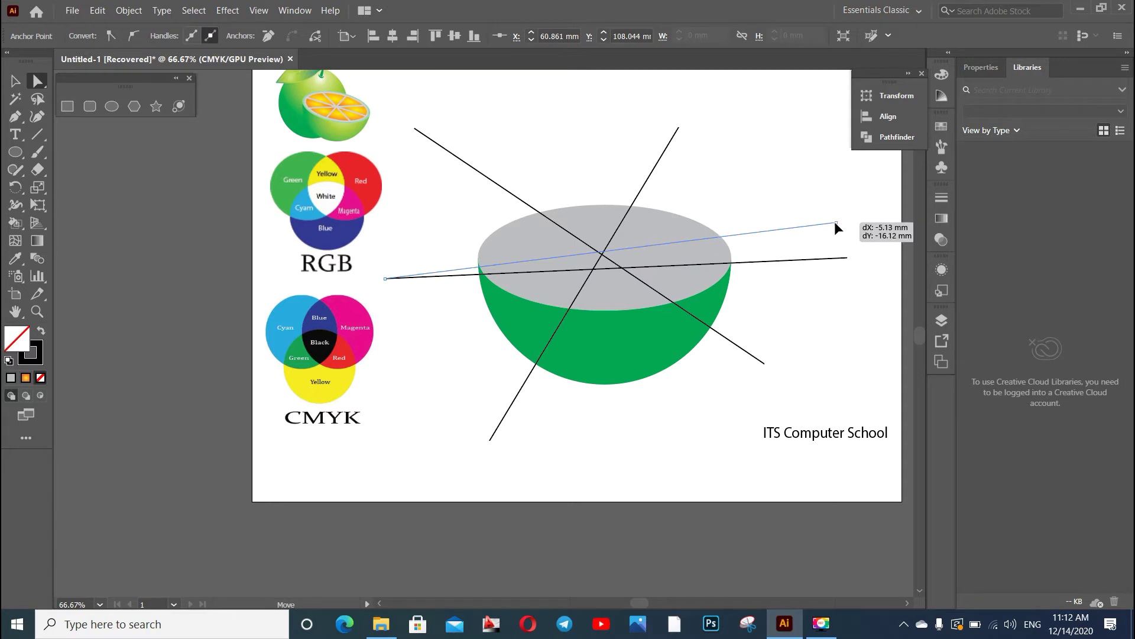
{"action": "left_click_drag", "start_coordinate": [835, 223], "coordinate": [836, 227]}
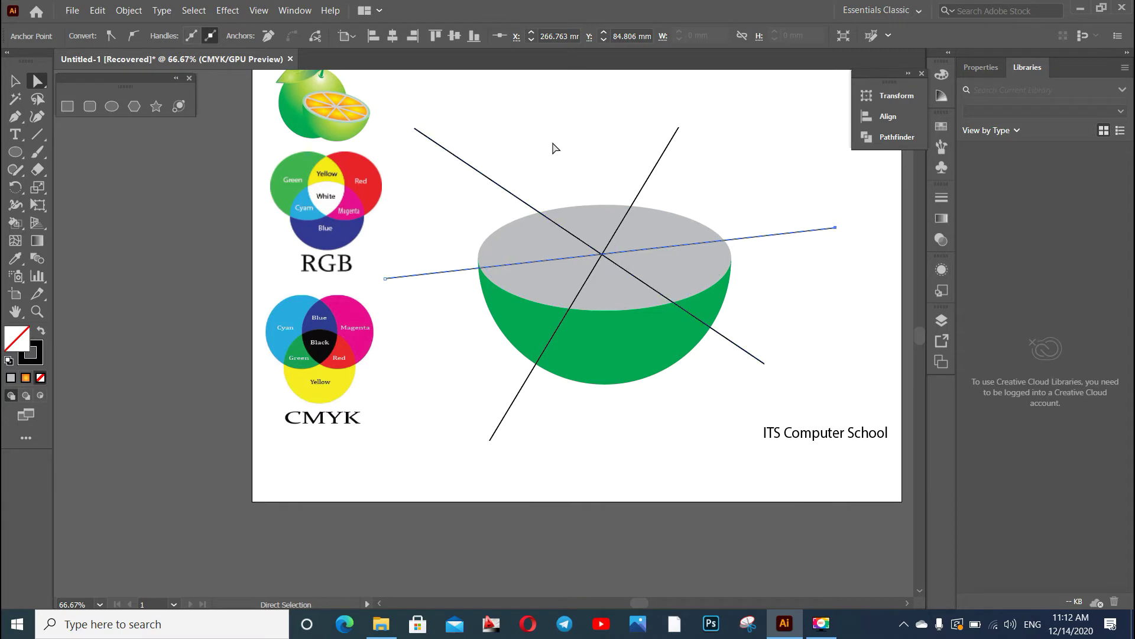
{"action": "left_click", "coordinate": [523, 156]}
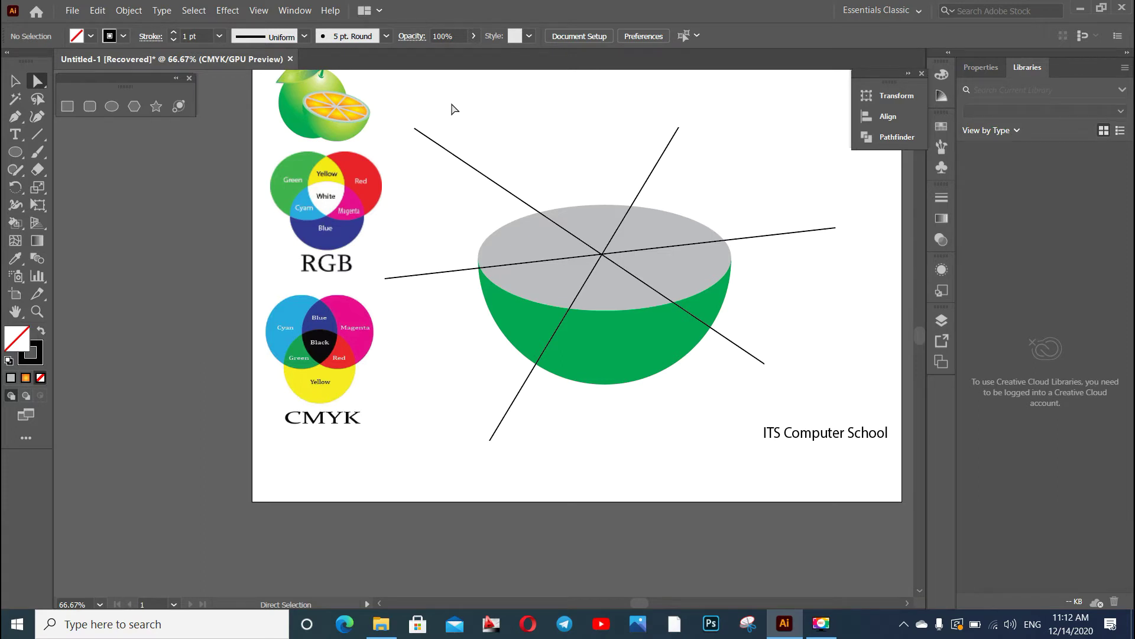
{"action": "left_click_drag", "start_coordinate": [463, 106], "coordinate": [756, 408]}
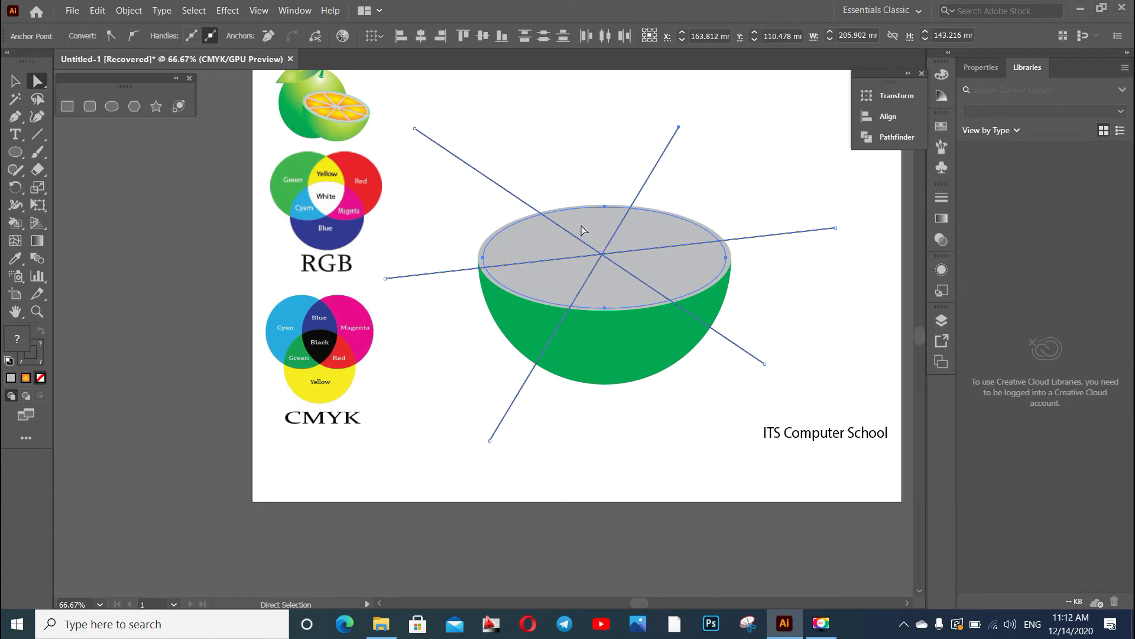
Divide the inner grey ellipse along the three lines into six wedges with Pathfinder
{"action": "left_click_drag", "start_coordinate": [502, 153], "coordinate": [709, 226]}
{"action": "left_click", "coordinate": [461, 145]}
{"action": "left_click_drag", "start_coordinate": [444, 101], "coordinate": [777, 391]}
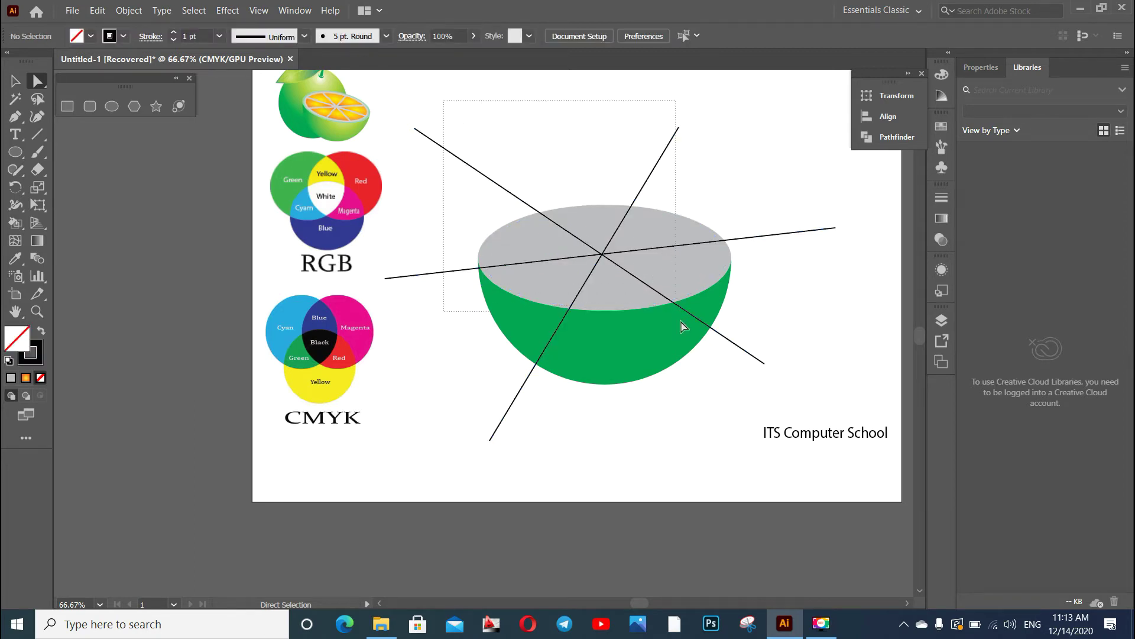
{"action": "left_click_drag", "start_coordinate": [778, 391], "coordinate": [791, 392]}
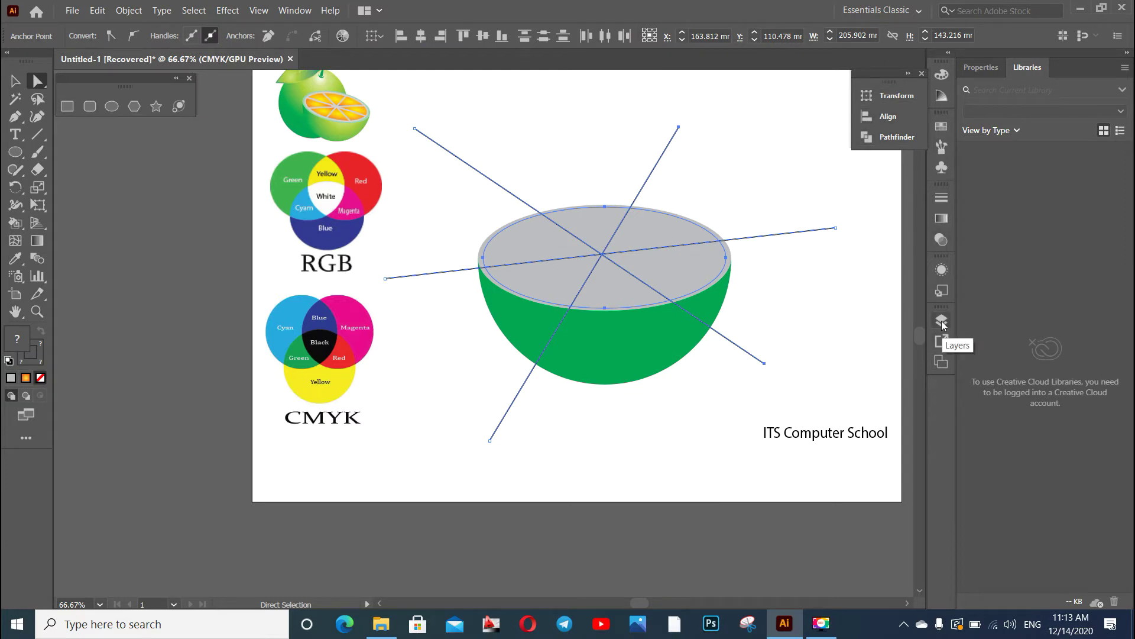
{"action": "left_click", "coordinate": [297, 10]}
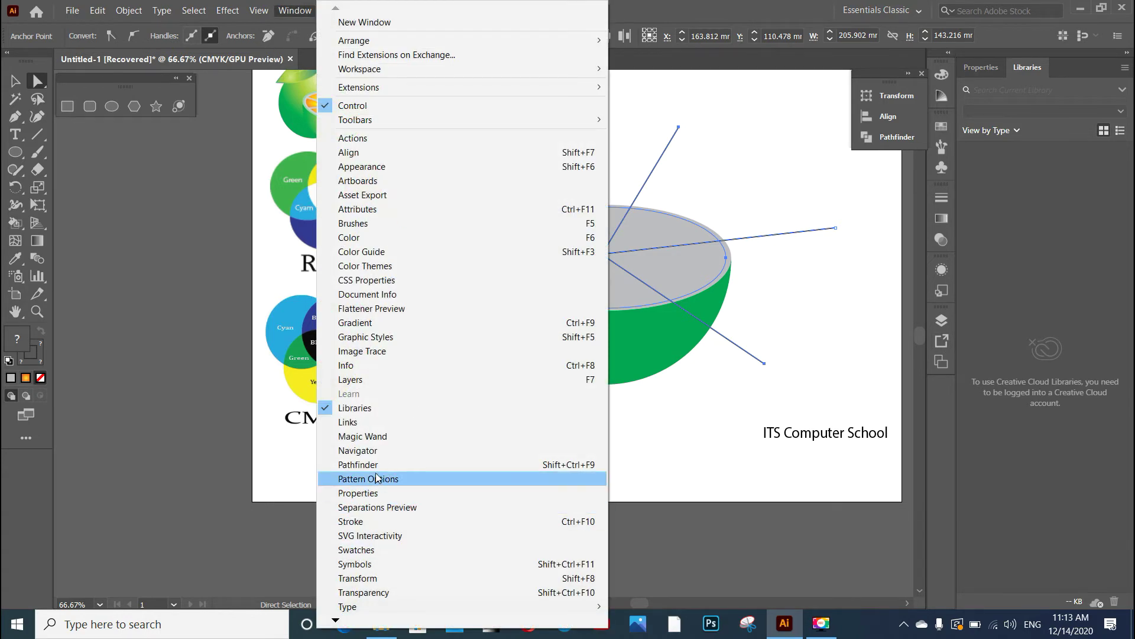
{"action": "left_click", "coordinate": [381, 465]}
{"action": "left_click", "coordinate": [697, 169]}
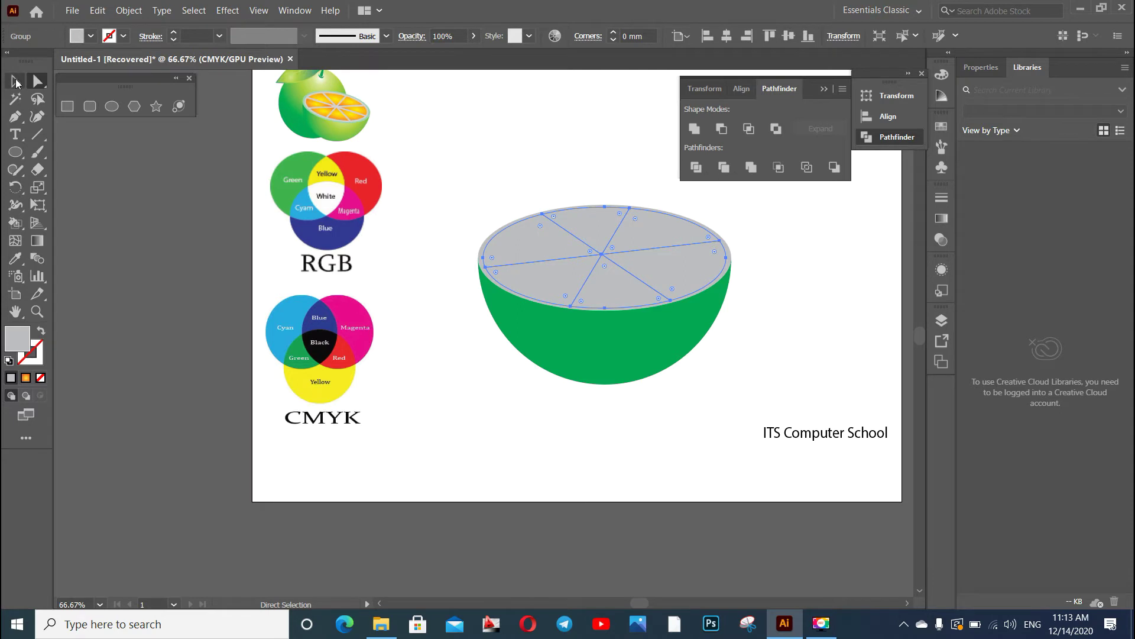
{"action": "left_click", "coordinate": [15, 81]}
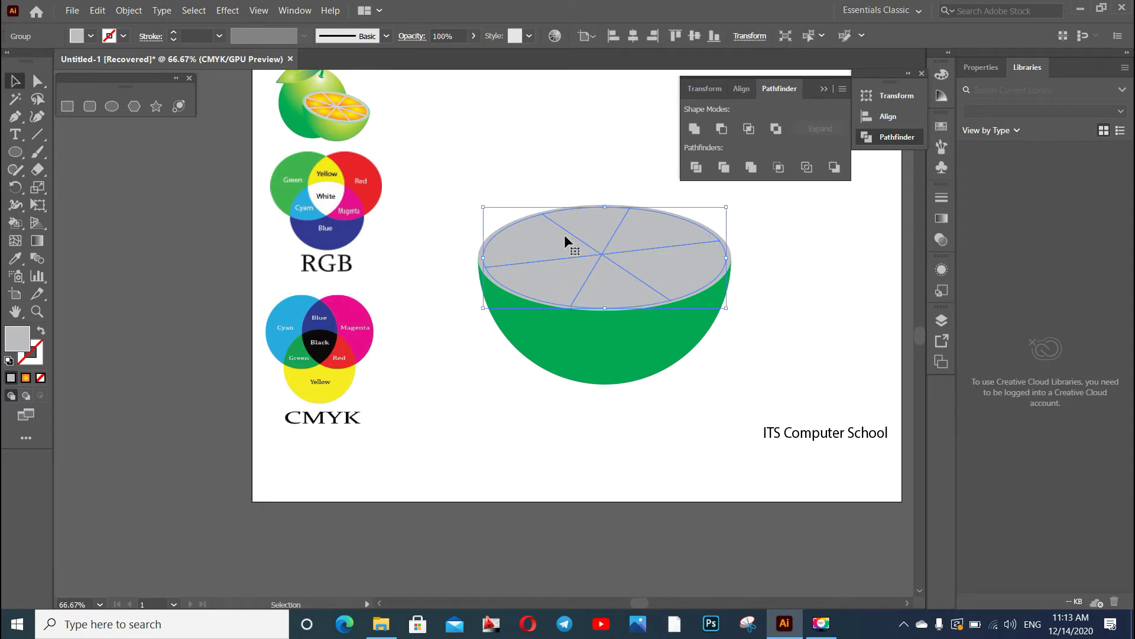
Ungroup the sliced cut face into separate wedge pieces
{"action": "left_click", "coordinate": [523, 141]}
{"action": "left_click", "coordinate": [589, 221]}
{"action": "right_click", "coordinate": [601, 254]}
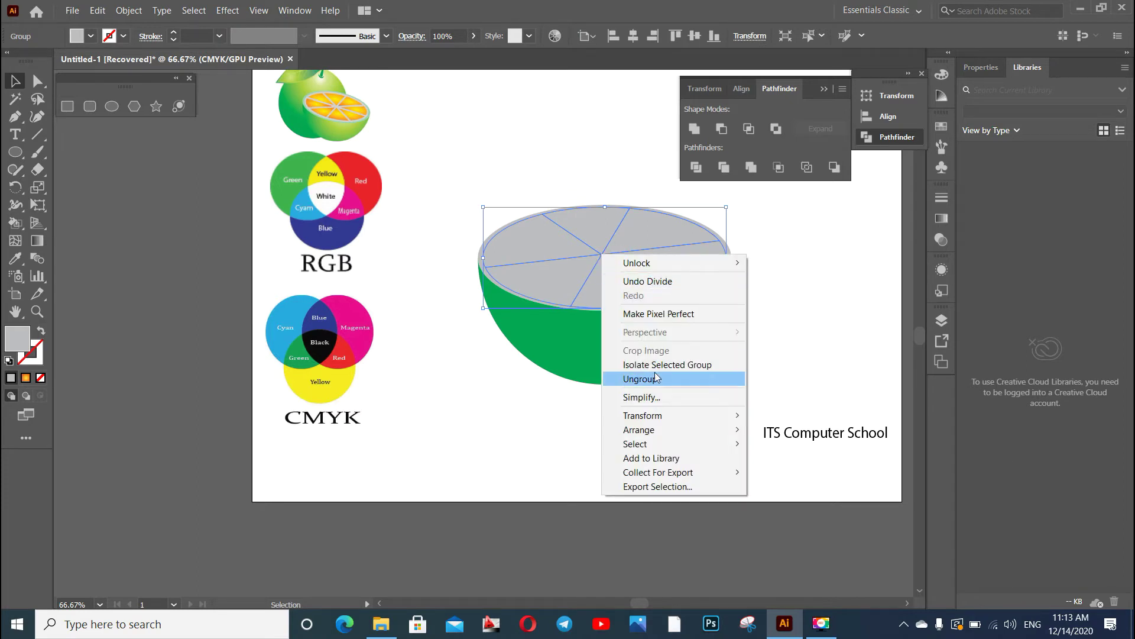
{"action": "left_click", "coordinate": [644, 379]}
{"action": "left_click", "coordinate": [822, 324]}
{"action": "left_click", "coordinate": [608, 230]}
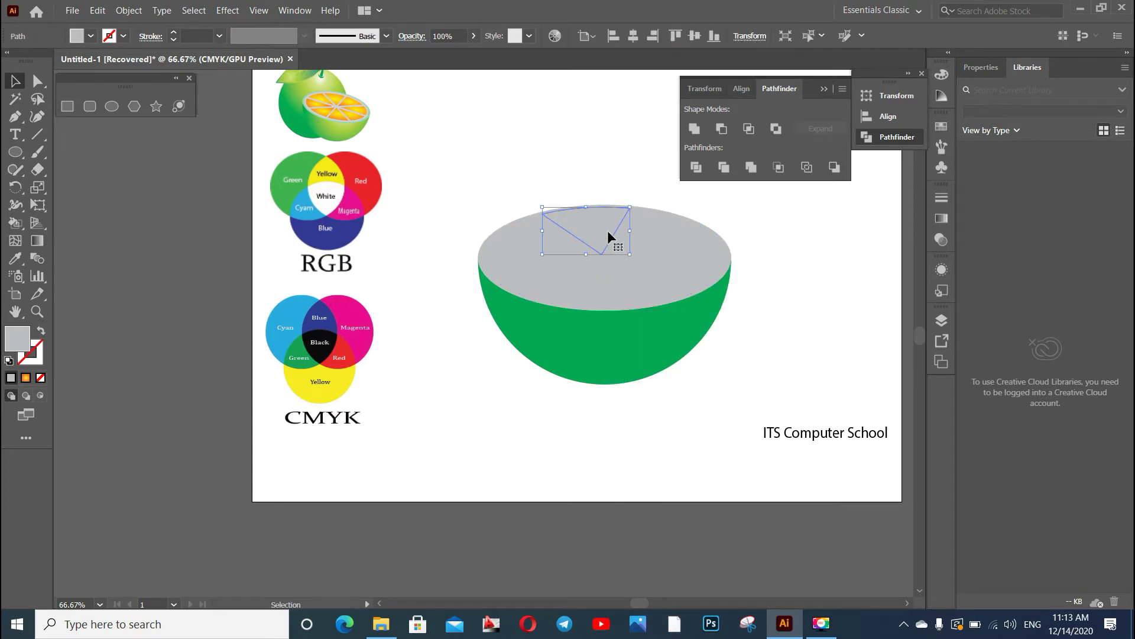
Click through the separate wedges, then select only the top-back wedge
{"action": "left_click", "coordinate": [669, 250]}
{"action": "left_click", "coordinate": [596, 292]}
{"action": "left_click", "coordinate": [524, 280]}
{"action": "left_click", "coordinate": [608, 227]}
{"action": "left_click", "coordinate": [703, 286]}
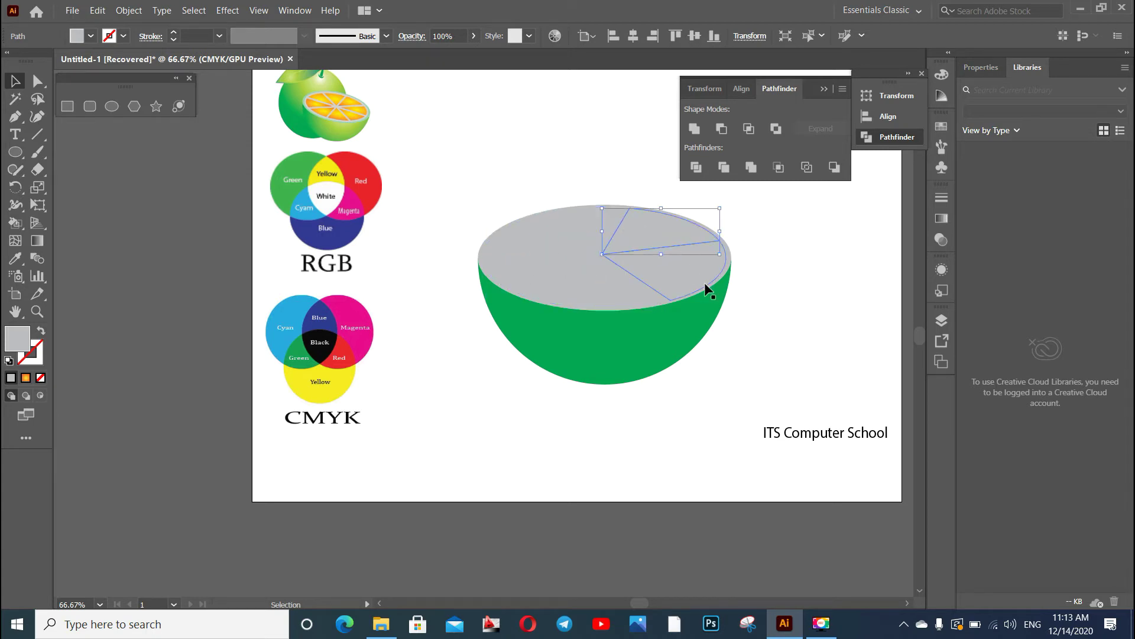
{"action": "left_click", "coordinate": [593, 296]}
{"action": "left_click", "coordinate": [545, 286]}
{"action": "left_click", "coordinate": [528, 258]}
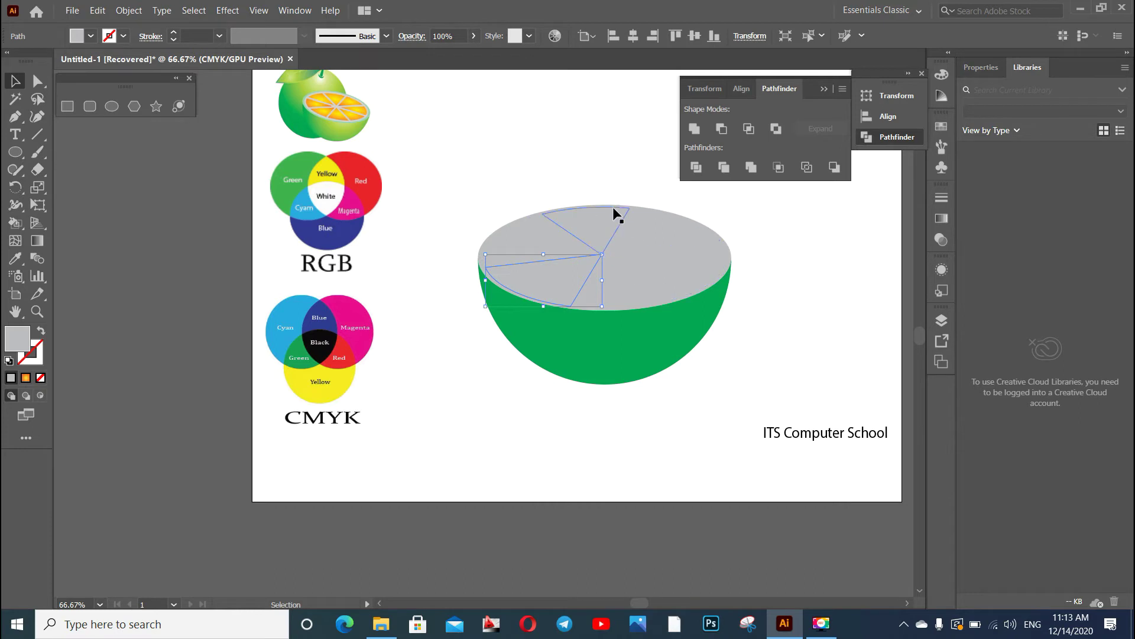
{"action": "left_click", "coordinate": [559, 161]}
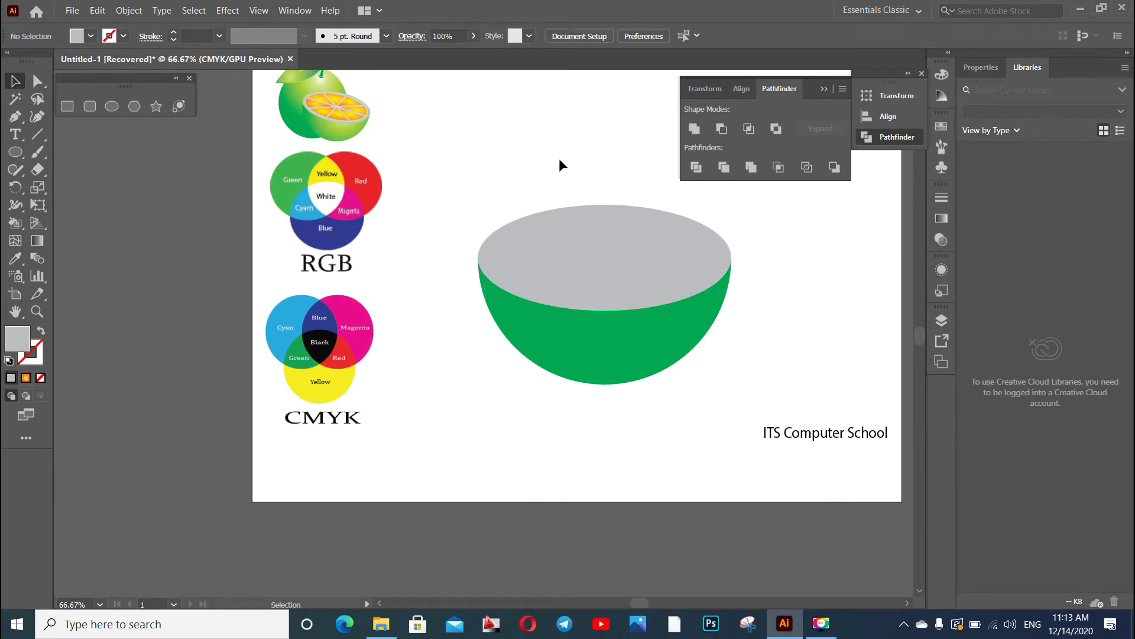
{"action": "left_click", "coordinate": [588, 224]}
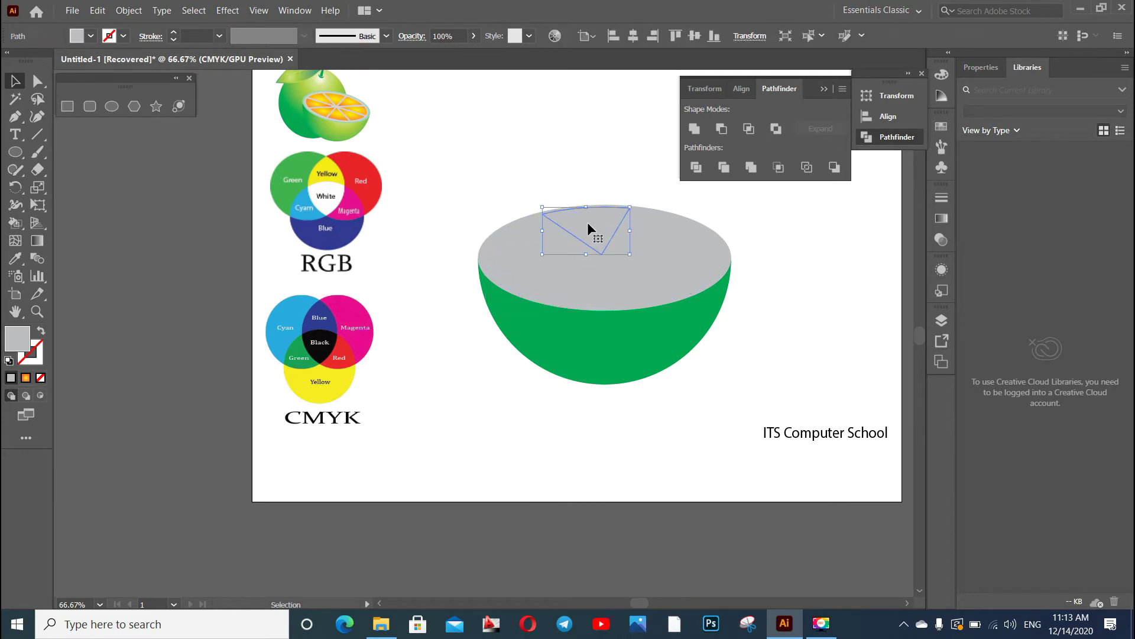
{"action": "left_click", "coordinate": [941, 218]}
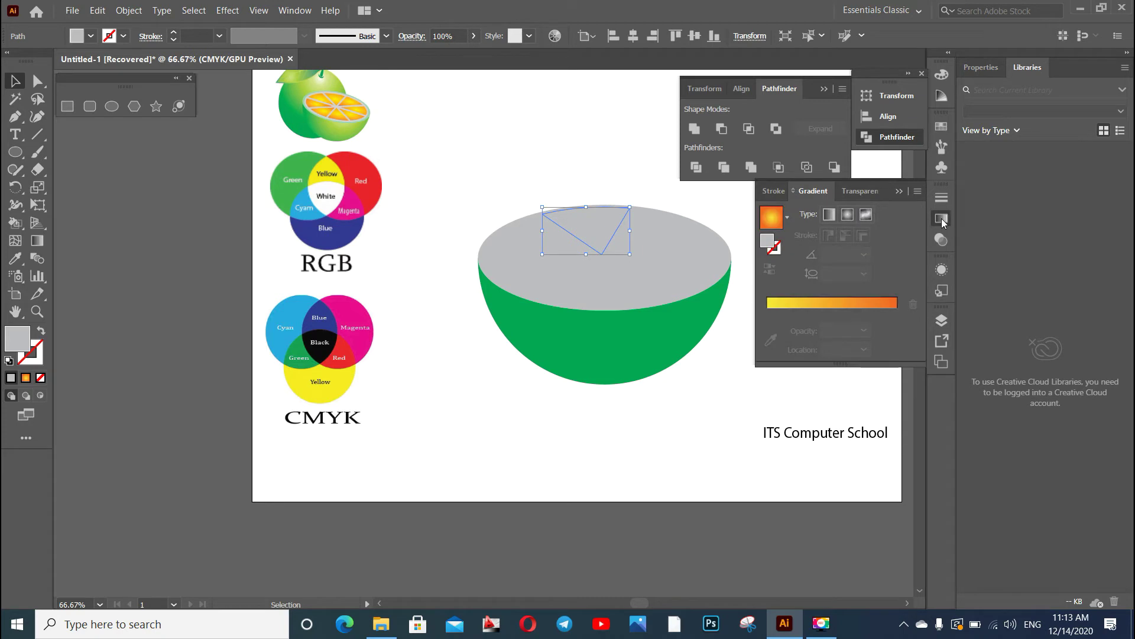
Fill the top-back wedge with the yellow-to-orange radial gradient, nudging its highlight upward
{"action": "left_click", "coordinate": [821, 304]}
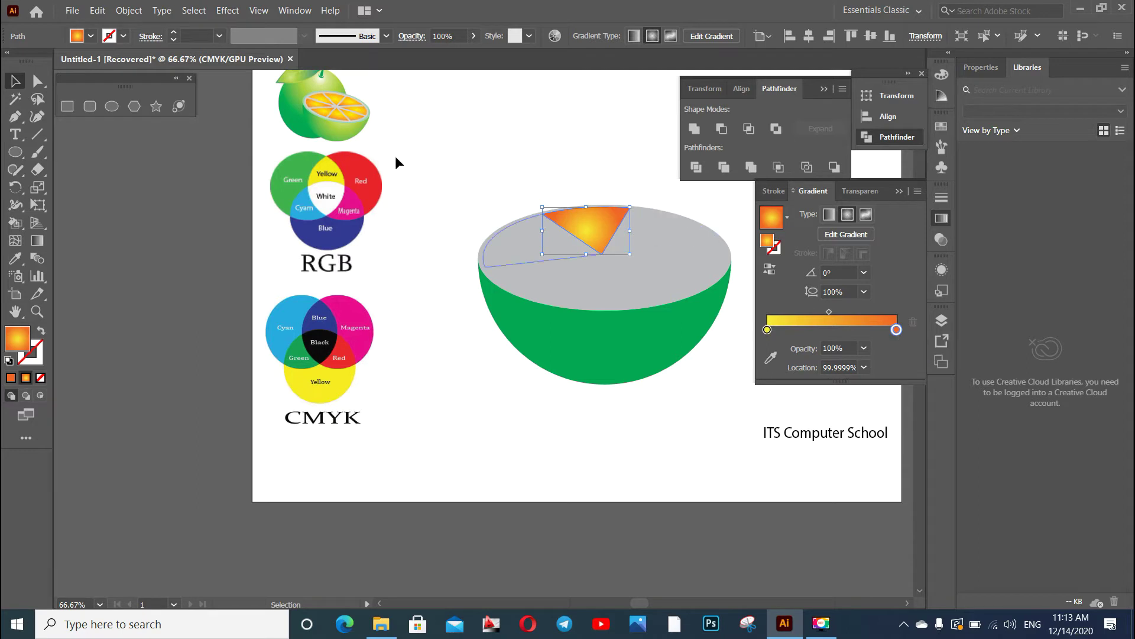
{"action": "left_click", "coordinate": [38, 240]}
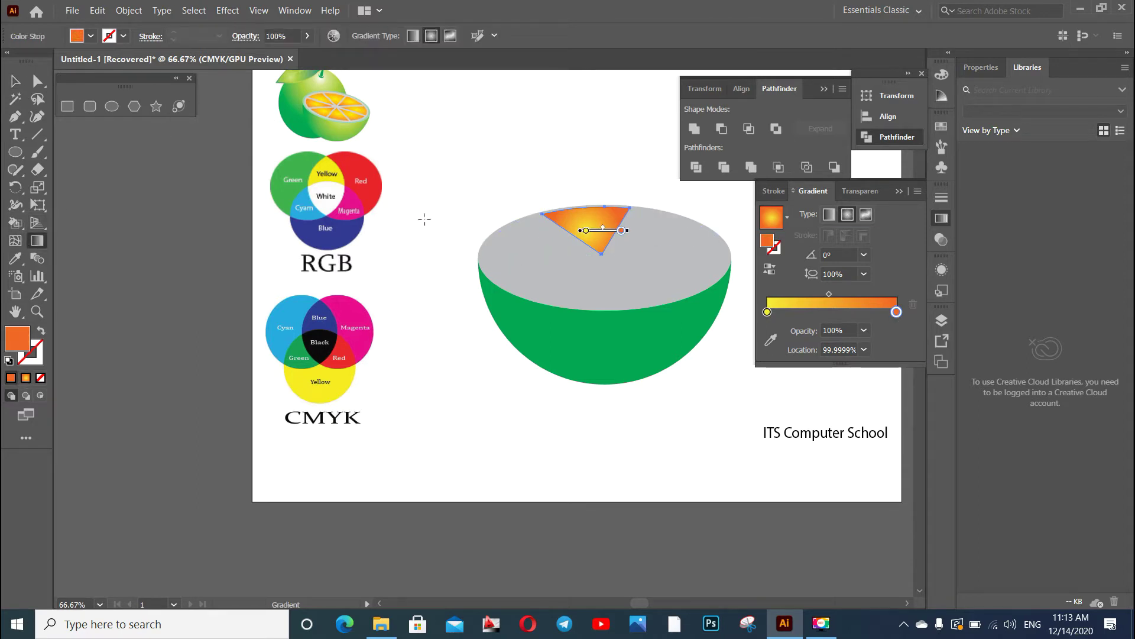
{"action": "left_click_drag", "start_coordinate": [597, 229], "coordinate": [600, 222]}
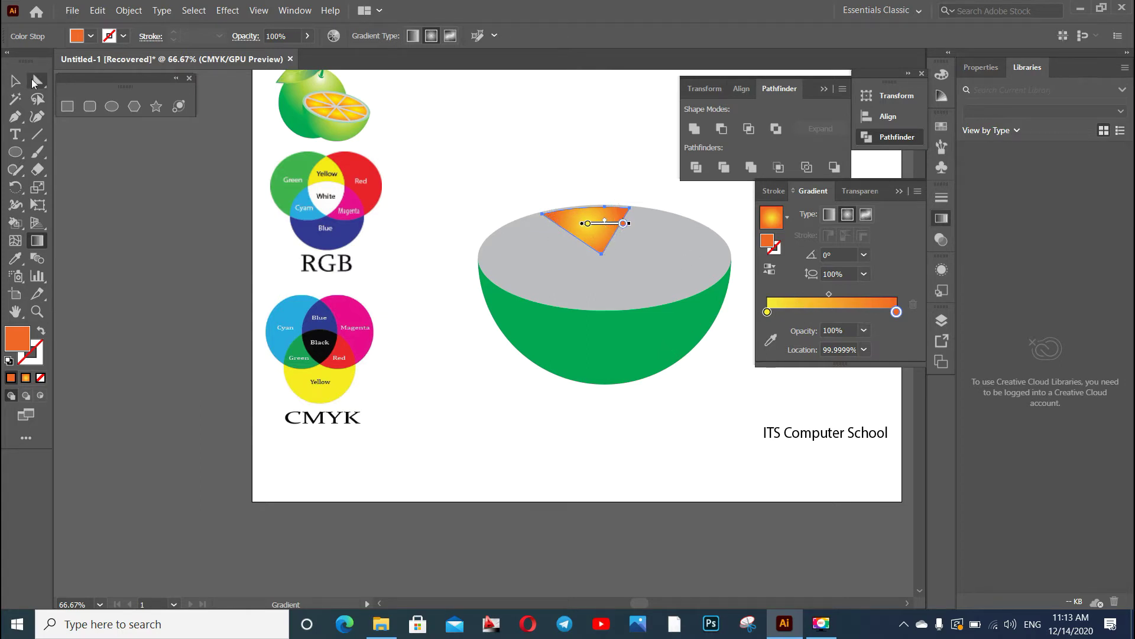
{"action": "key", "text": "v"}
{"action": "left_click", "coordinate": [467, 395]}
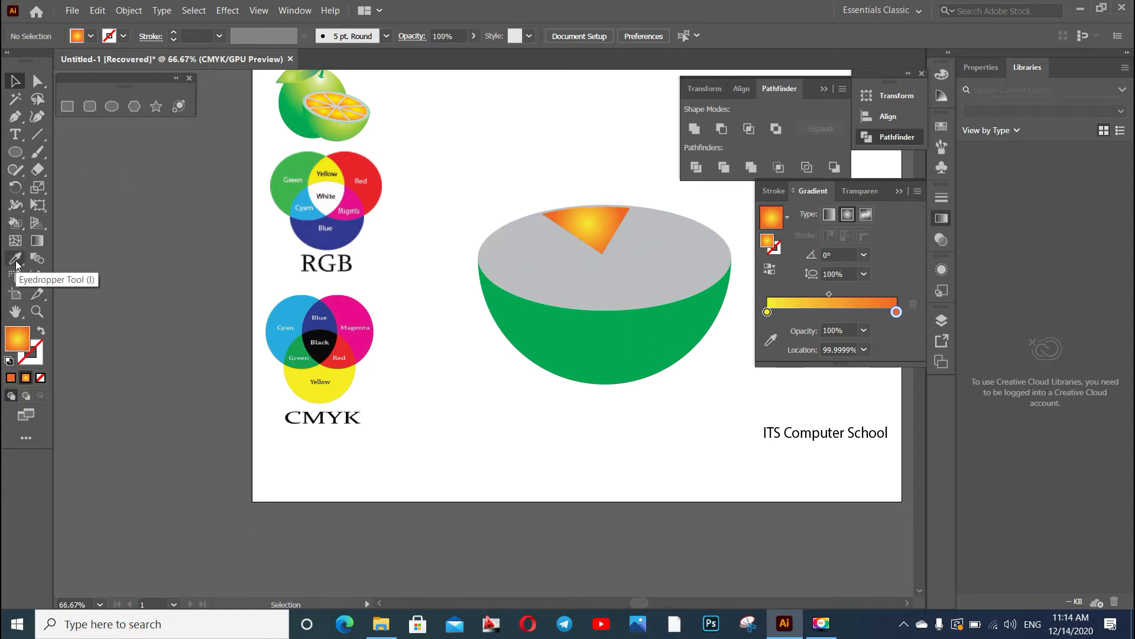
Select the remaining grey wedges and eyedrop the orange wedge's radial gradient onto them
{"action": "left_click", "coordinate": [588, 214]}
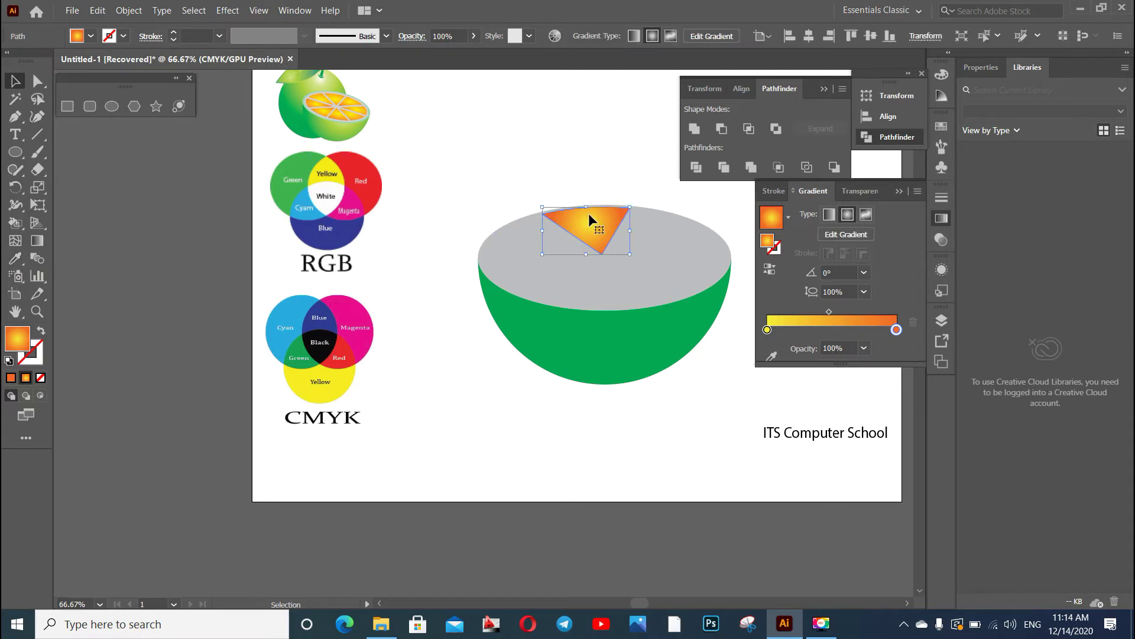
{"action": "left_click", "coordinate": [655, 226]}
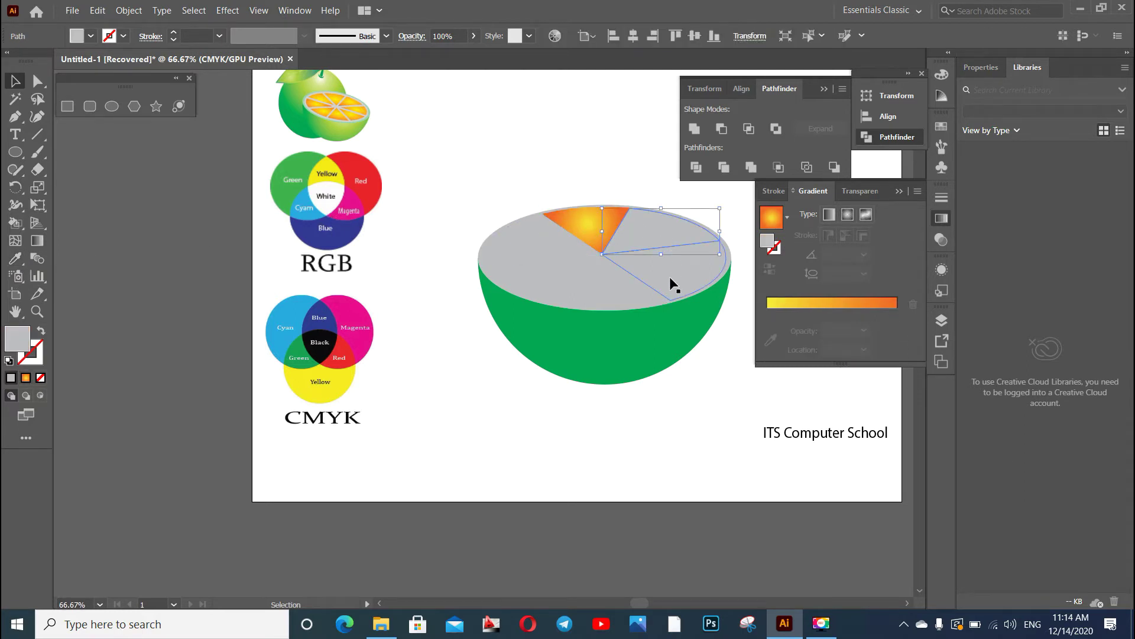
{"action": "left_click", "coordinate": [673, 278], "text": "shift"}
{"action": "left_click", "coordinate": [583, 299], "text": "shift"}
{"action": "left_click", "coordinate": [495, 253], "text": "shift"}
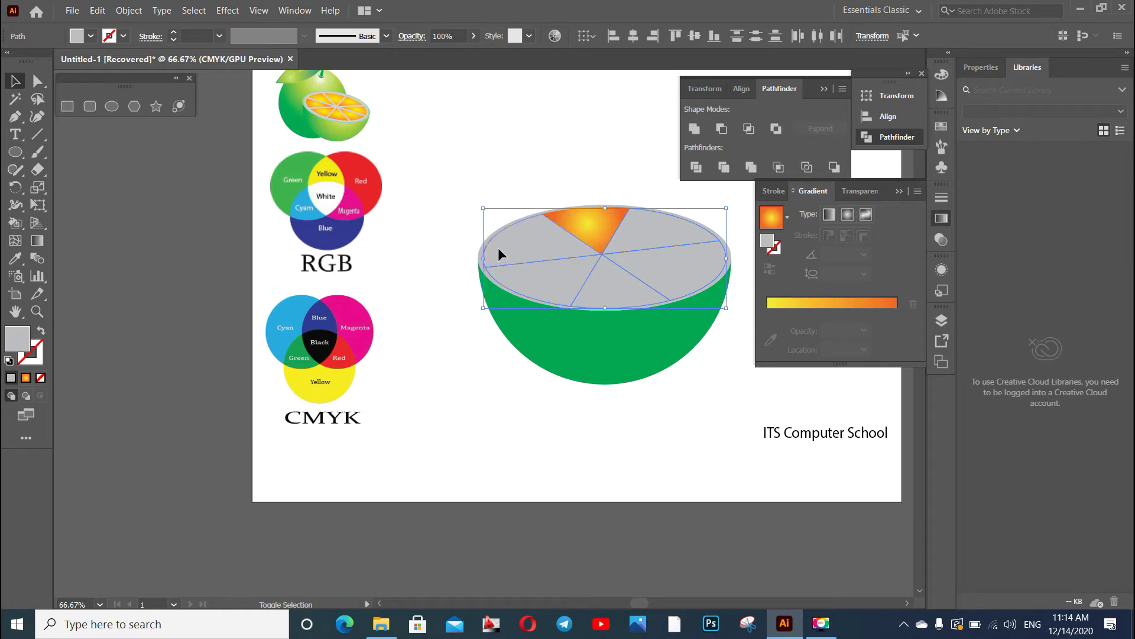
{"action": "left_click", "coordinate": [15, 258]}
{"action": "left_click", "coordinate": [579, 222]}
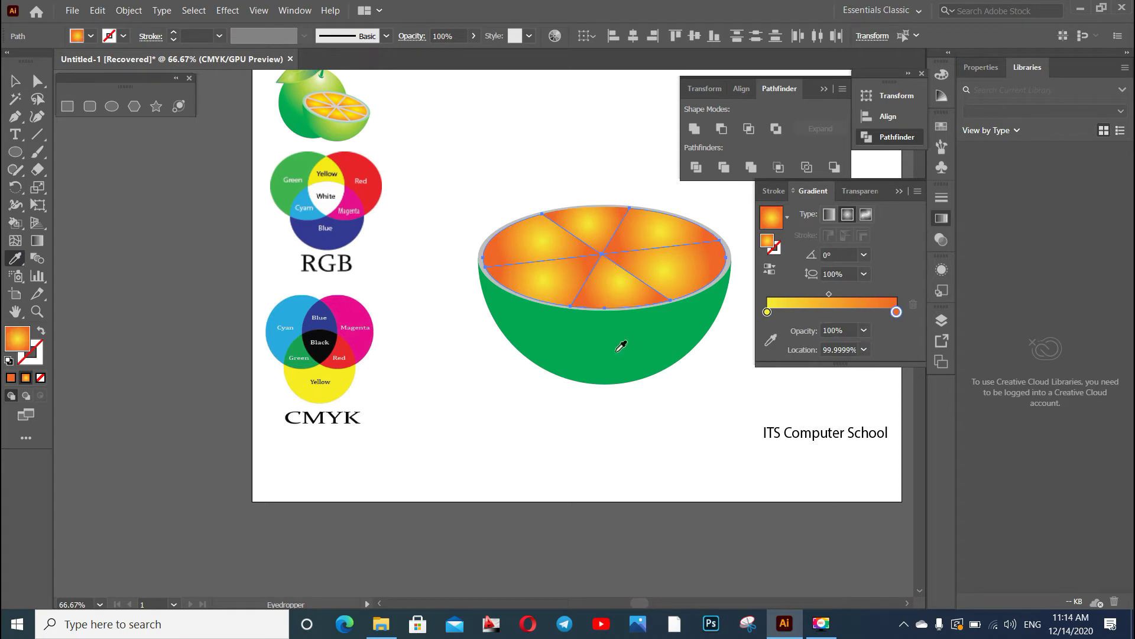
{"action": "left_click", "coordinate": [16, 81]}
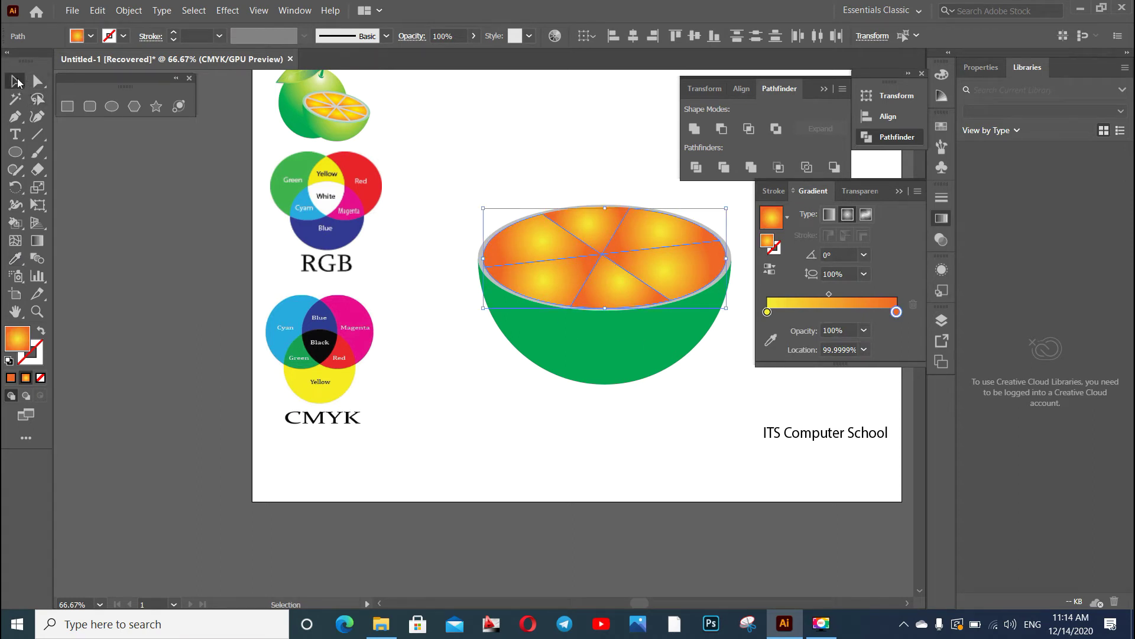
{"action": "left_click", "coordinate": [560, 417]}
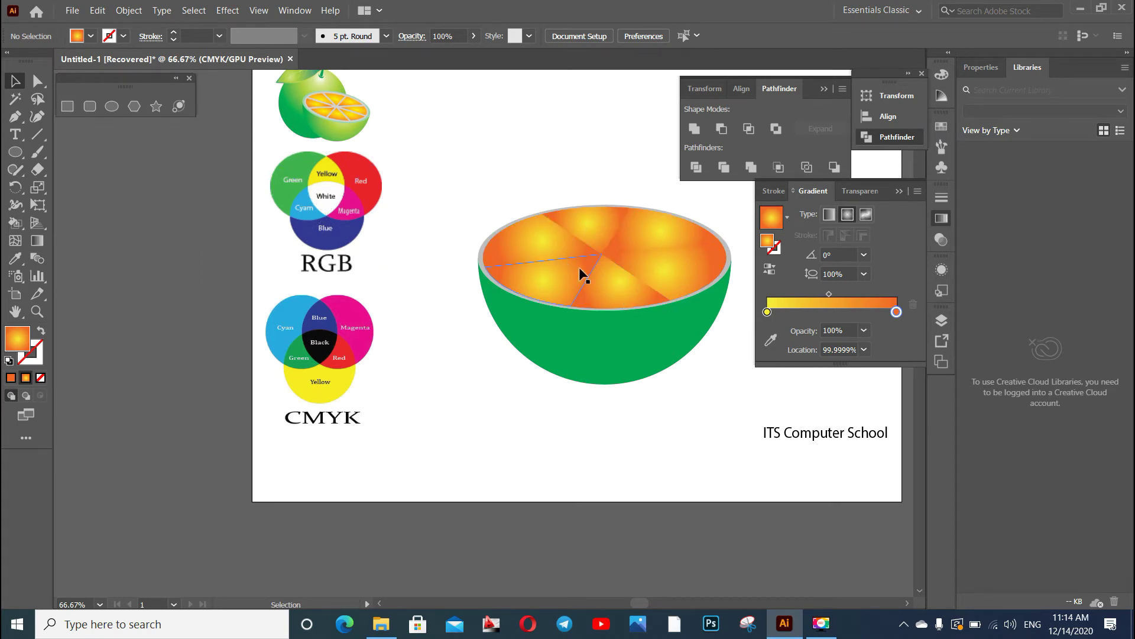
{"action": "left_click", "coordinate": [598, 273]}
{"action": "left_click", "coordinate": [36, 240]}
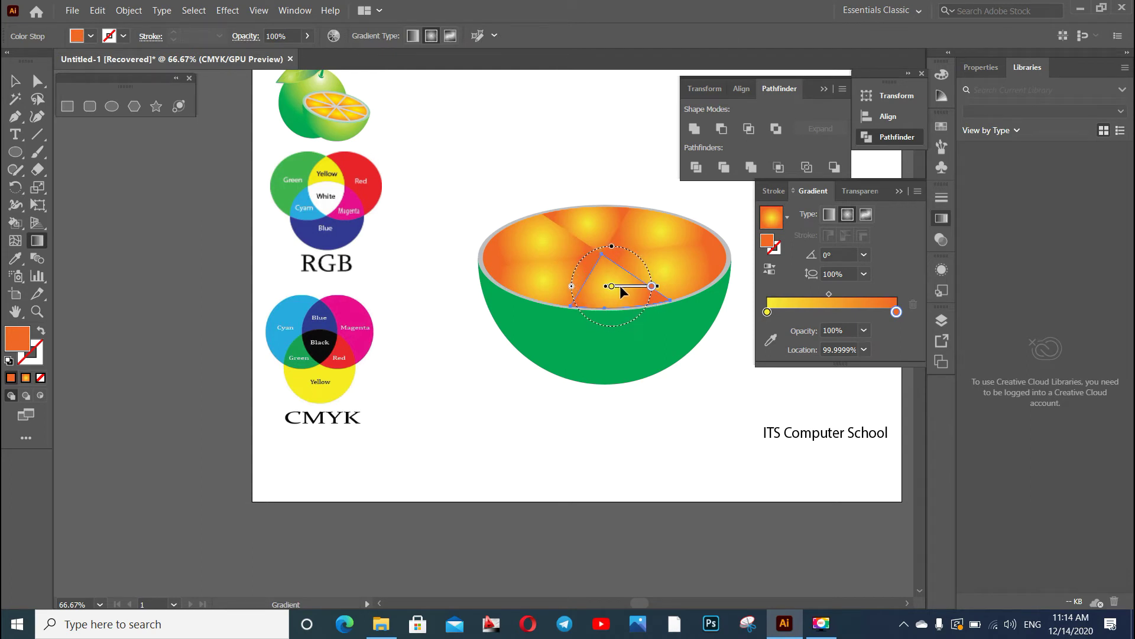
{"action": "left_click_drag", "start_coordinate": [572, 293], "coordinate": [651, 279]}
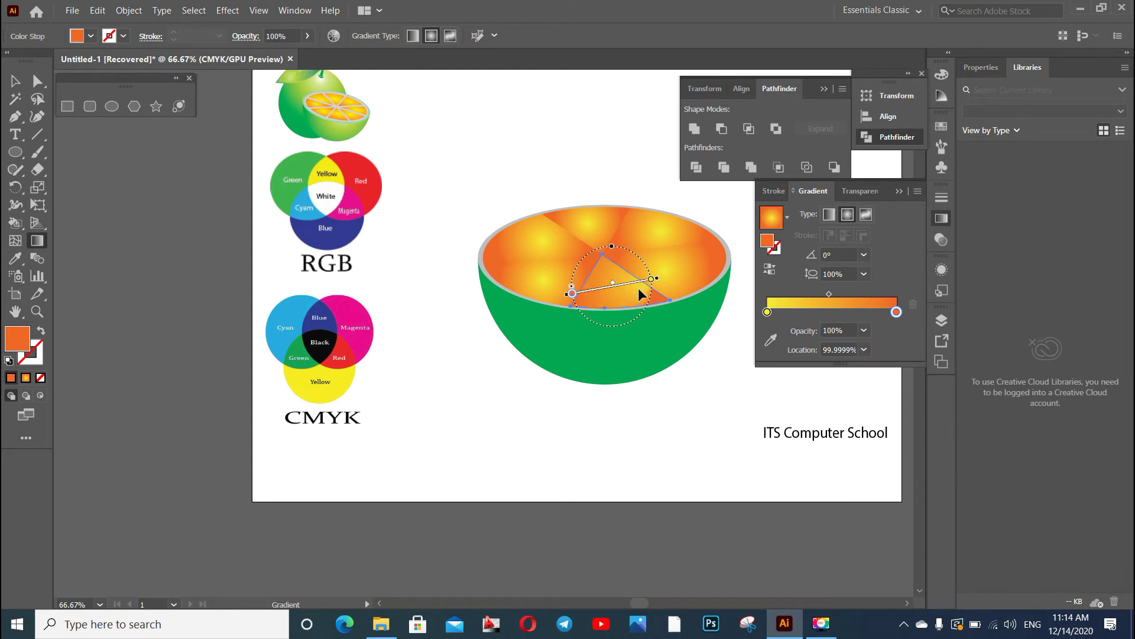
{"action": "key", "text": "ctrl+z"}
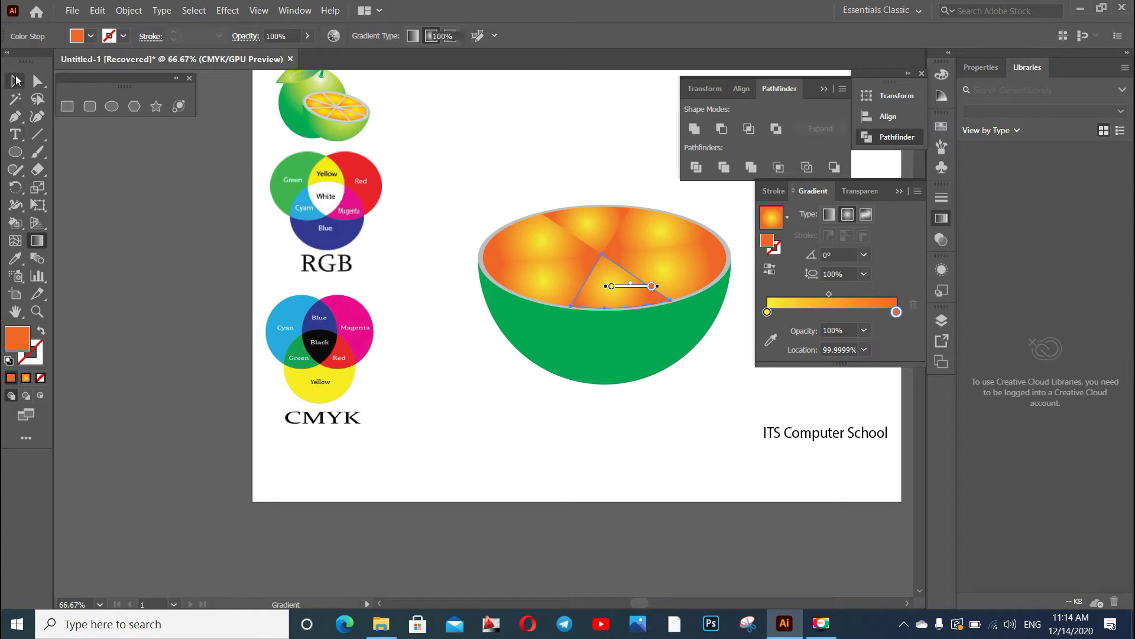
{"action": "left_click", "coordinate": [15, 80]}
{"action": "left_click", "coordinate": [530, 396]}
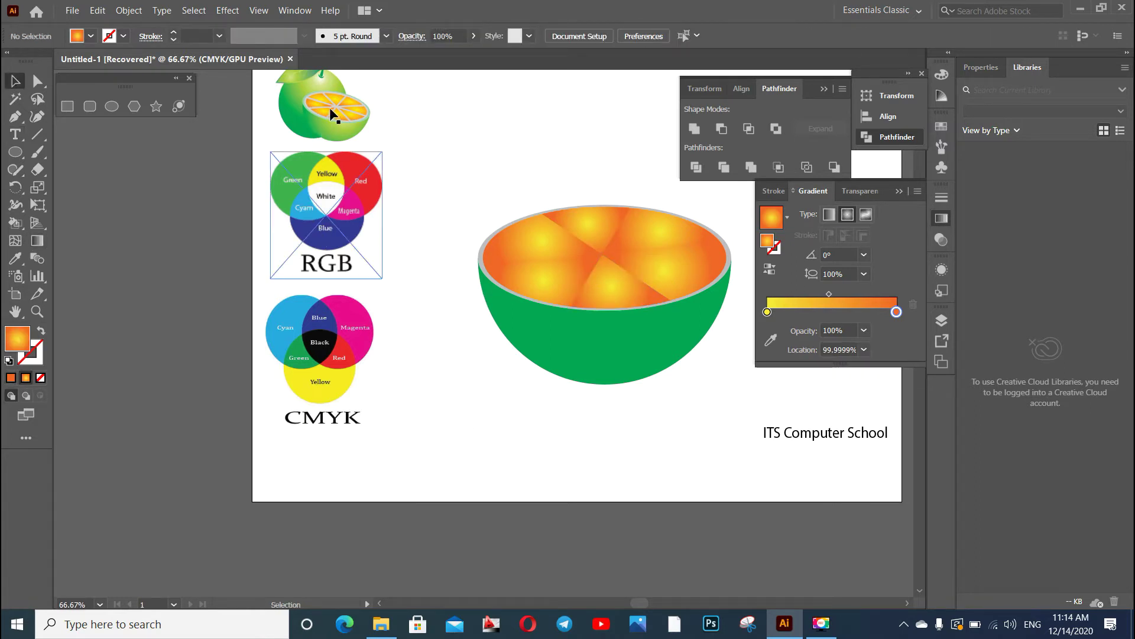
{"action": "left_click_drag", "start_coordinate": [462, 174], "coordinate": [826, 379]}
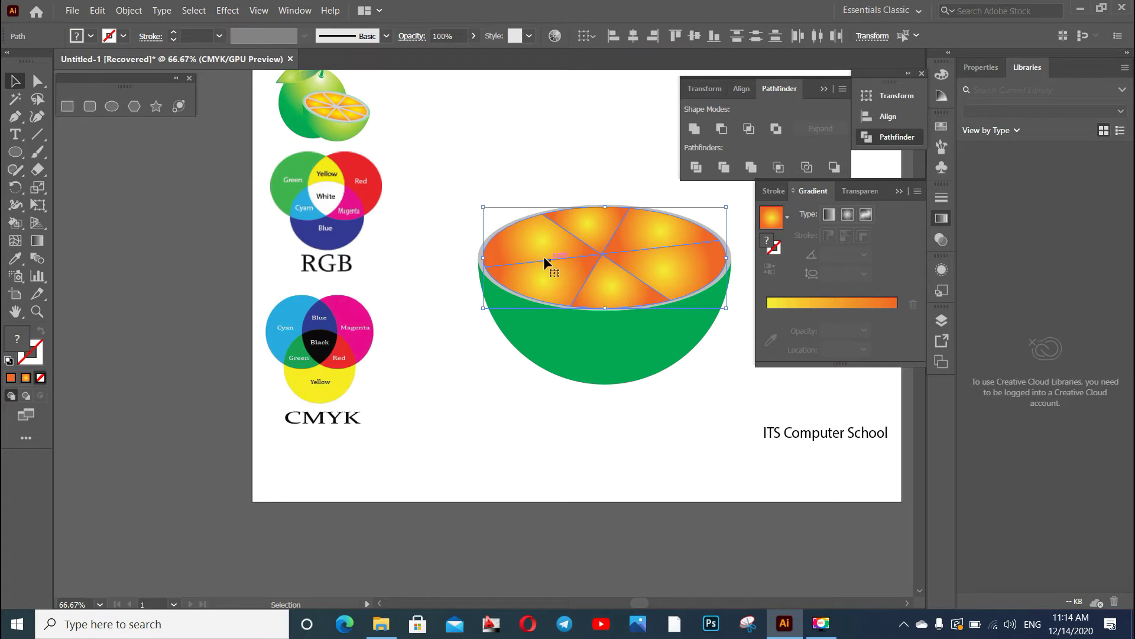
Give the selected wedges a grey 2 pt stroke, then deselect
{"action": "left_click", "coordinate": [123, 36]}
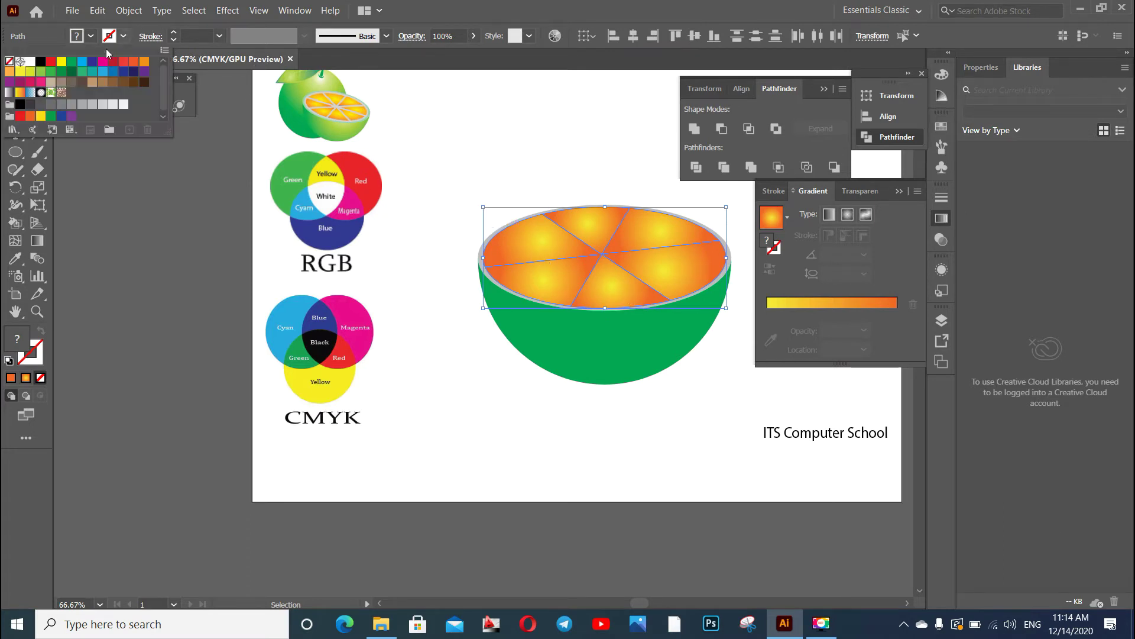
{"action": "left_click", "coordinate": [91, 104]}
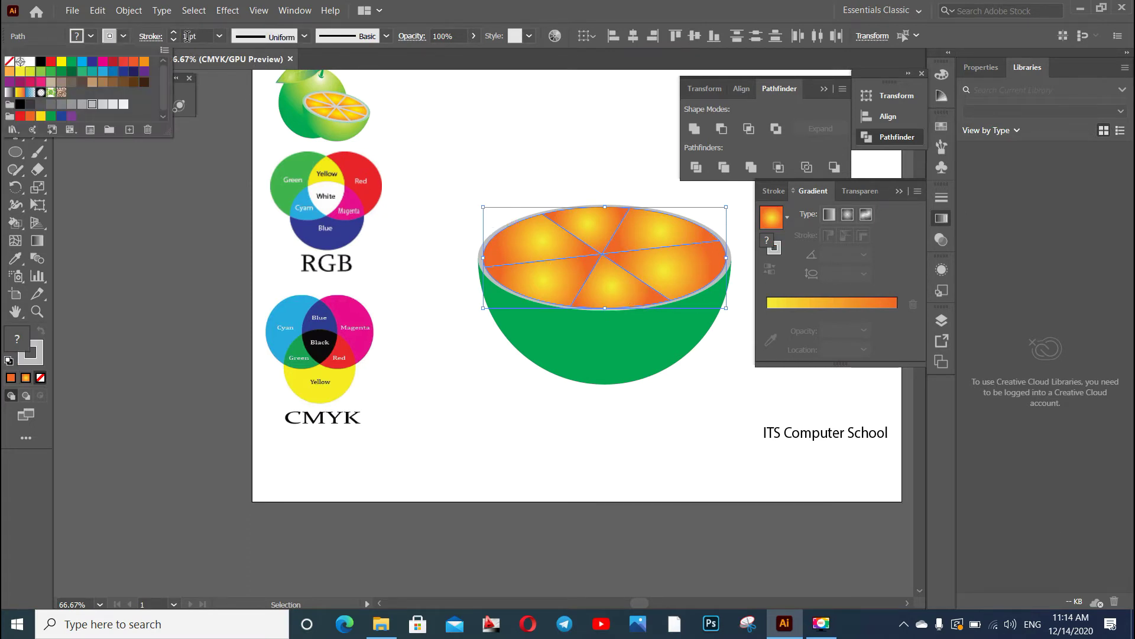
{"action": "left_click", "coordinate": [173, 33]}
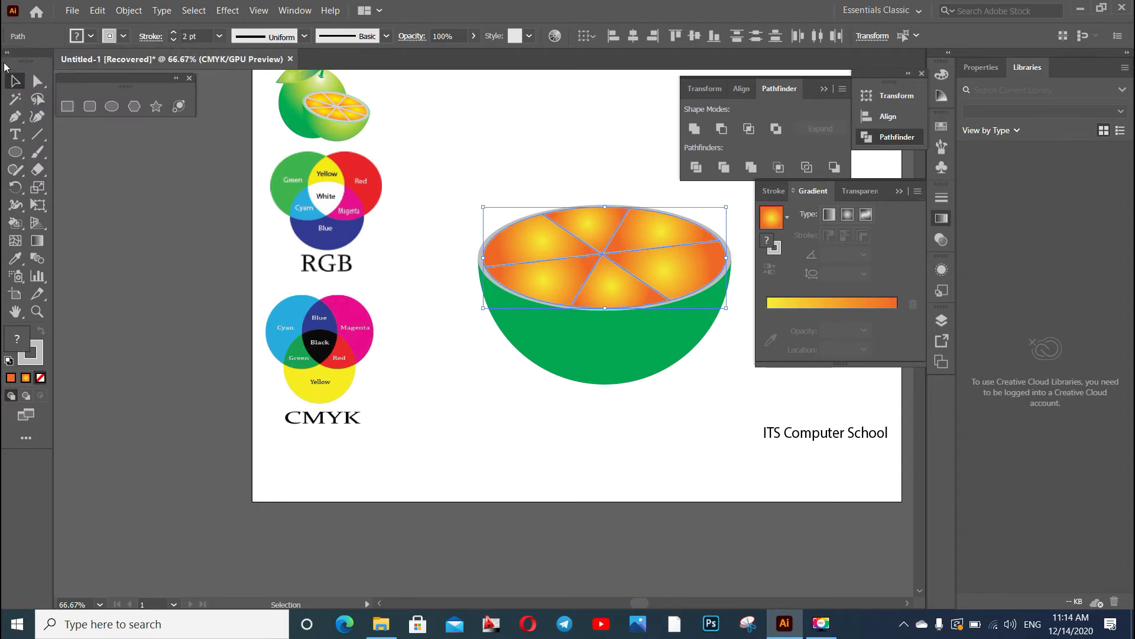
{"action": "left_click", "coordinate": [570, 385]}
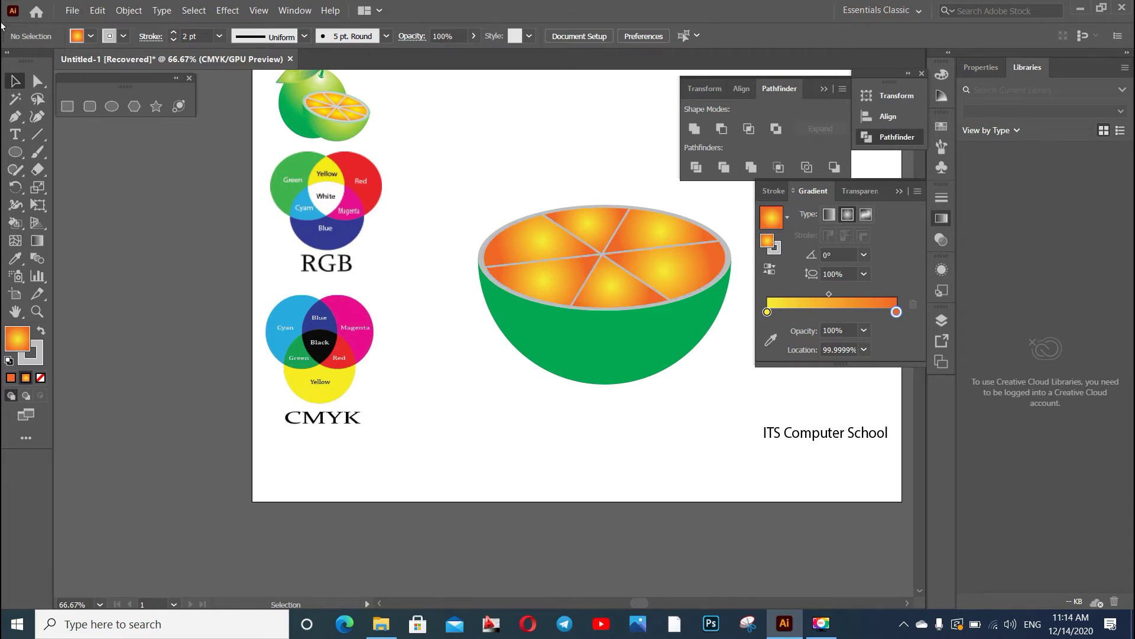
Marquee-select the orange's cut face to check it, then deselect it again
{"action": "left_click_drag", "start_coordinate": [456, 154], "coordinate": [768, 427]}
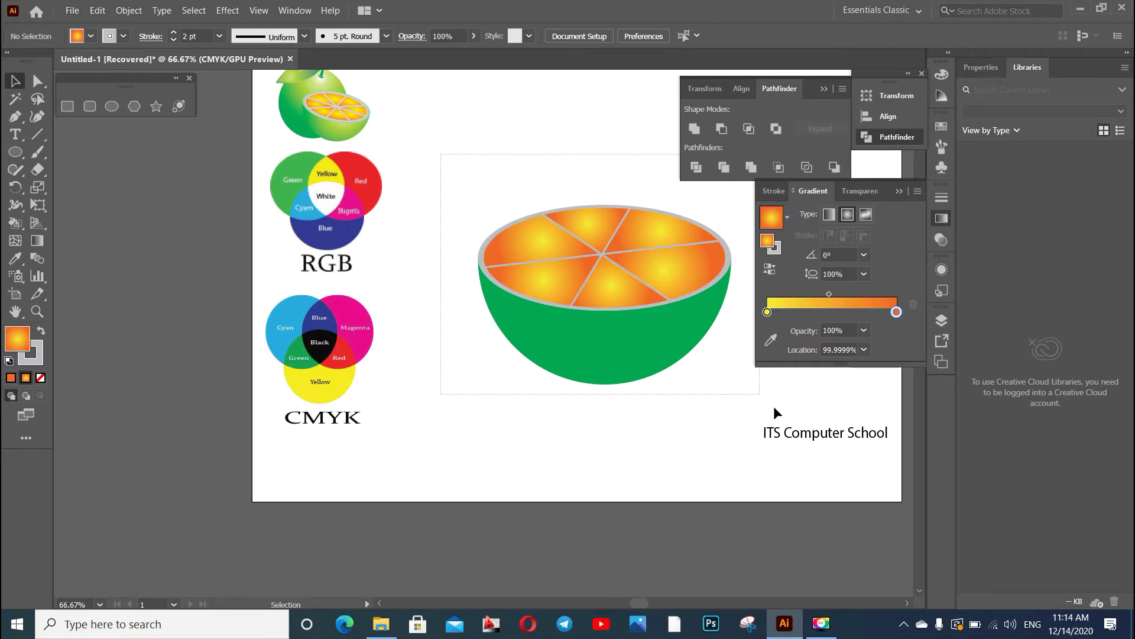
{"action": "left_click", "coordinate": [498, 459]}
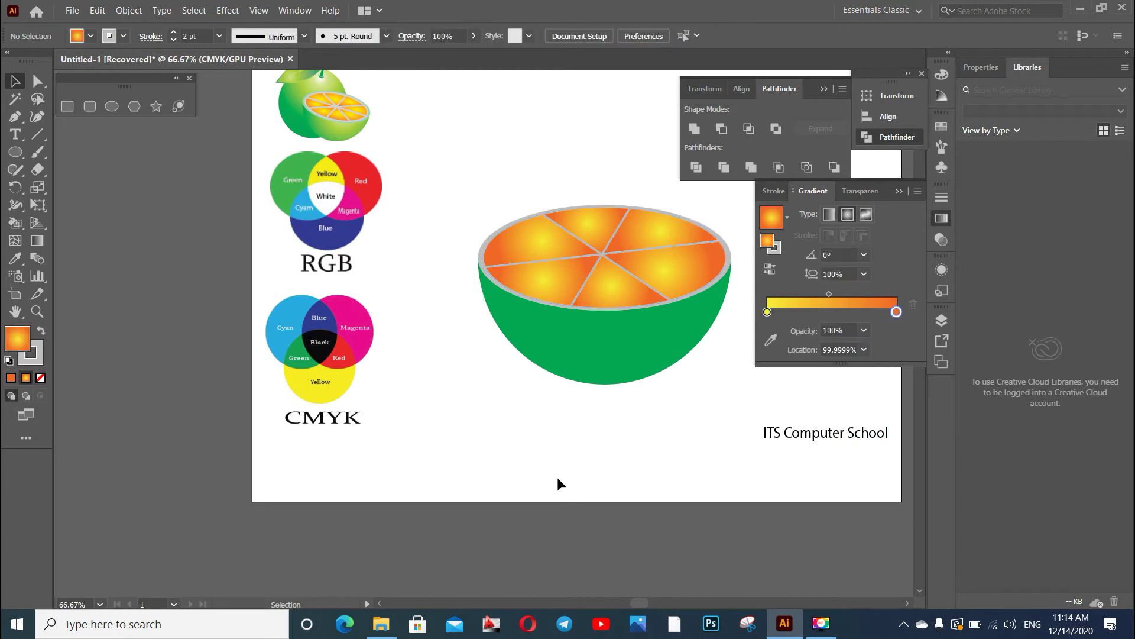
{"action": "left_click_drag", "start_coordinate": [464, 152], "coordinate": [729, 397]}
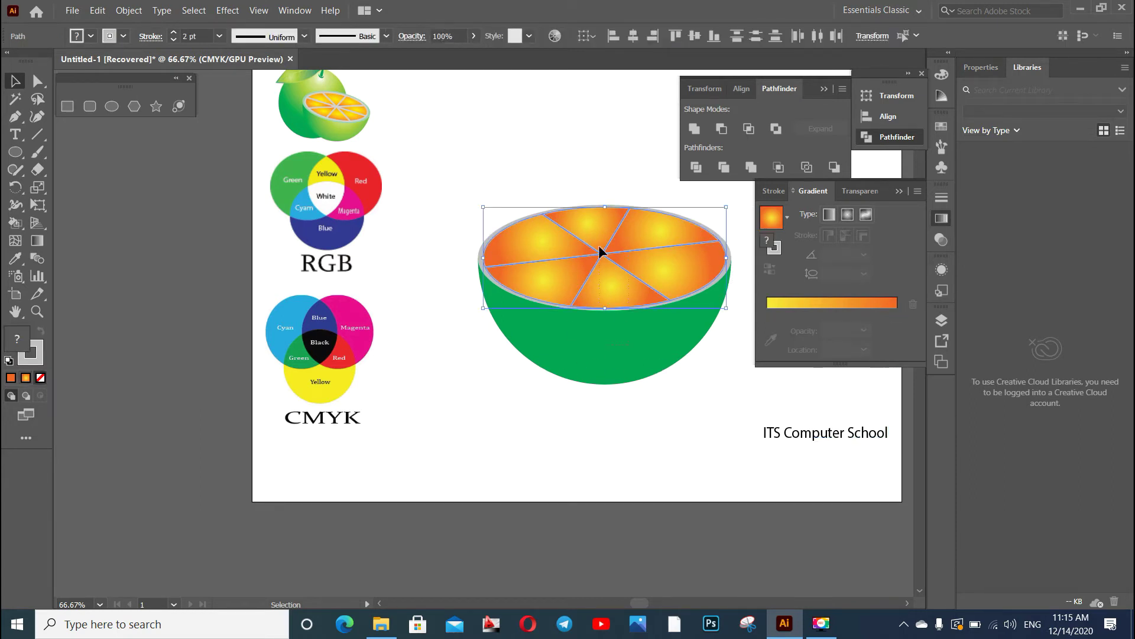
{"action": "left_click", "coordinate": [448, 283]}
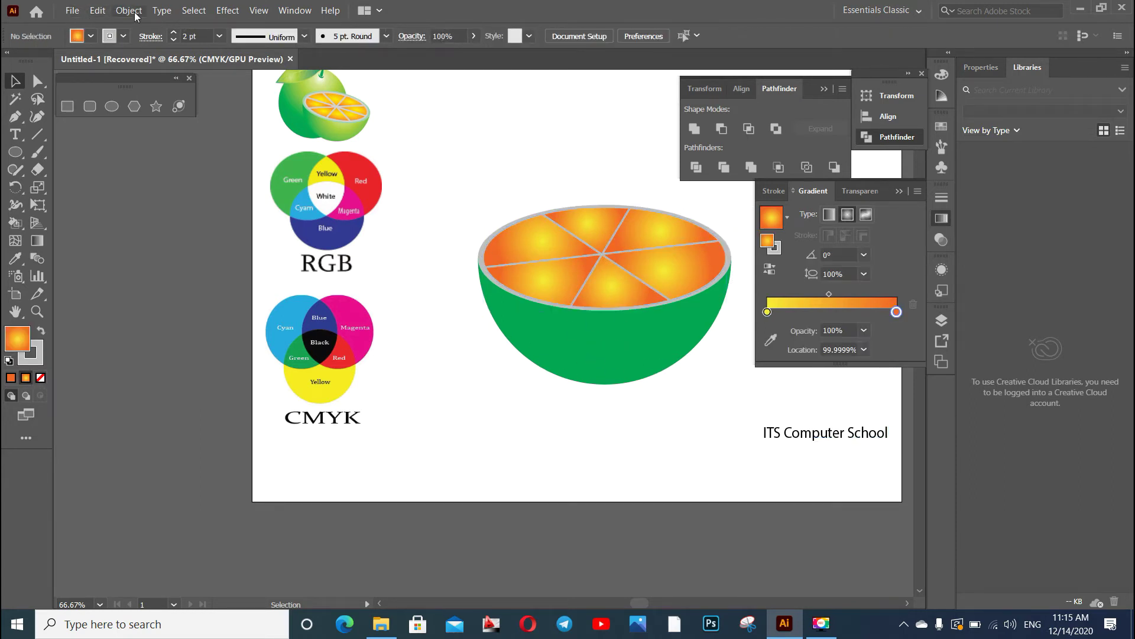
Unlock all objects and group every part of the half orange
{"action": "left_click", "coordinate": [135, 13]}
{"action": "left_click", "coordinate": [152, 118]}
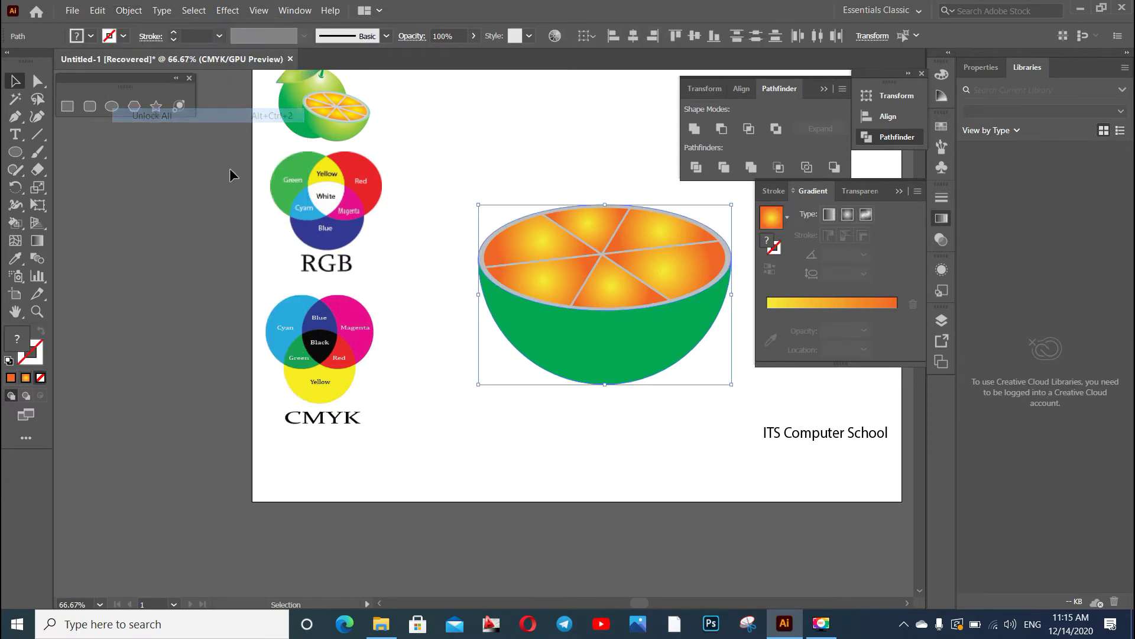
{"action": "left_click", "coordinate": [439, 165]}
{"action": "left_click_drag", "start_coordinate": [434, 130], "coordinate": [752, 395]}
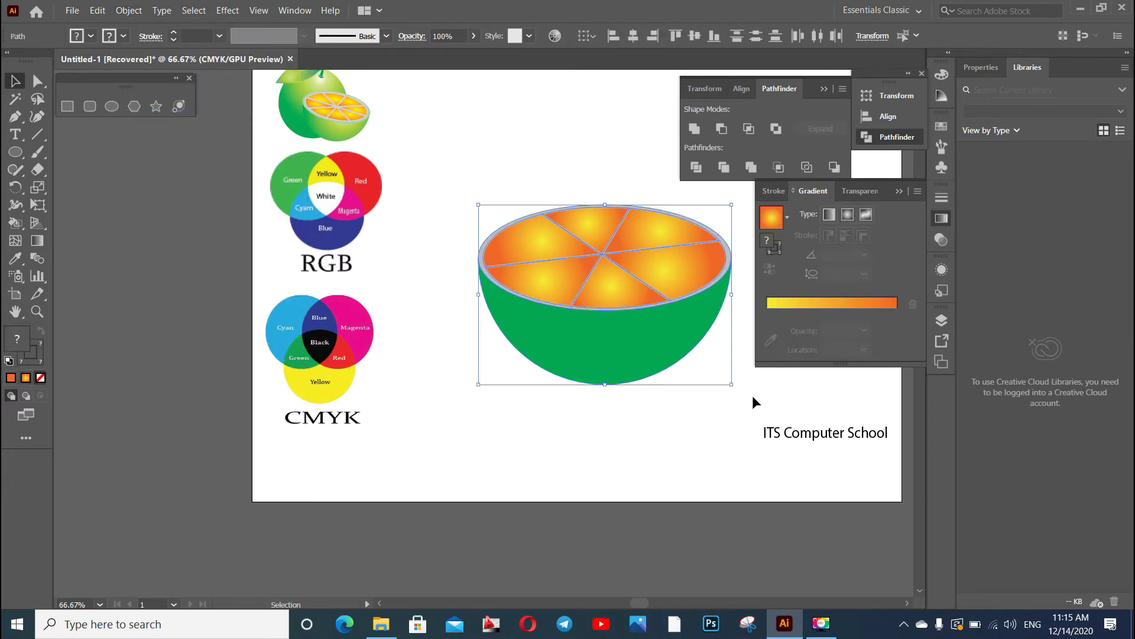
{"action": "key", "text": "ctrl+g"}
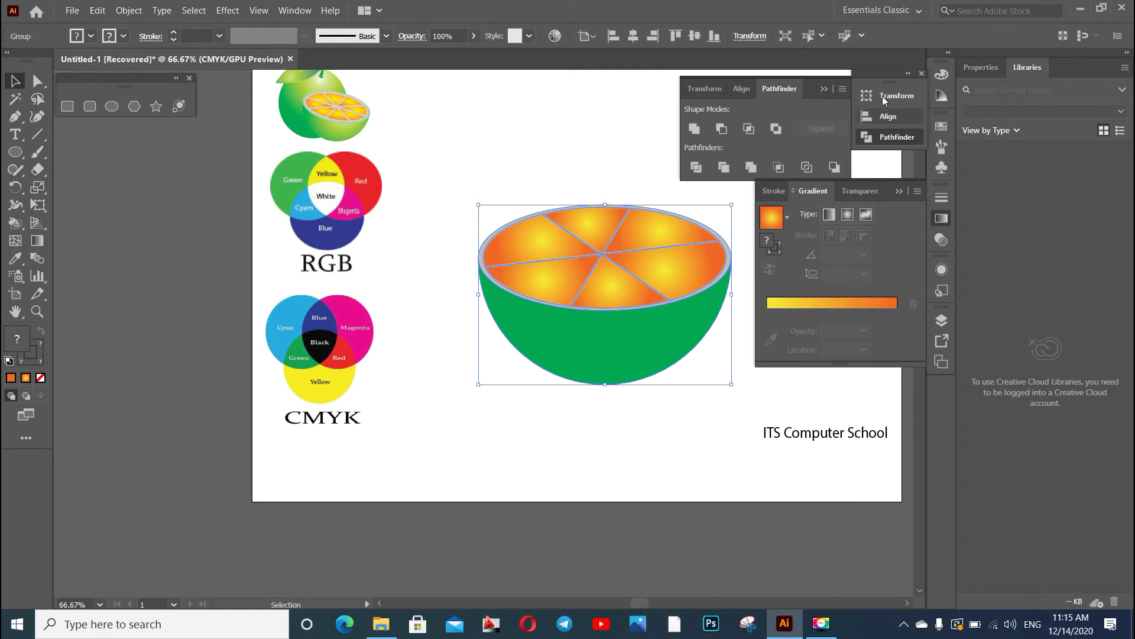
Shrink the grouped half orange and place it at the artboard's top right
{"action": "left_click", "coordinate": [825, 88]}
{"action": "left_click", "coordinate": [898, 190]}
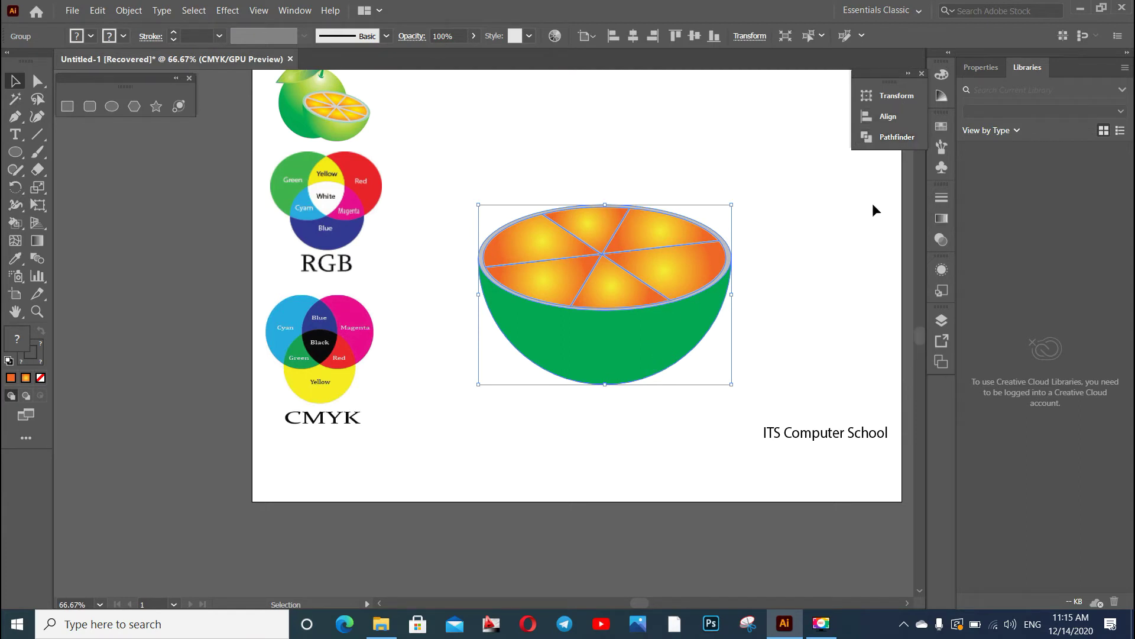
{"action": "left_click_drag", "start_coordinate": [605, 341], "coordinate": [765, 217]}
{"action": "left_click_drag", "start_coordinate": [639, 261], "coordinate": [721, 200]}
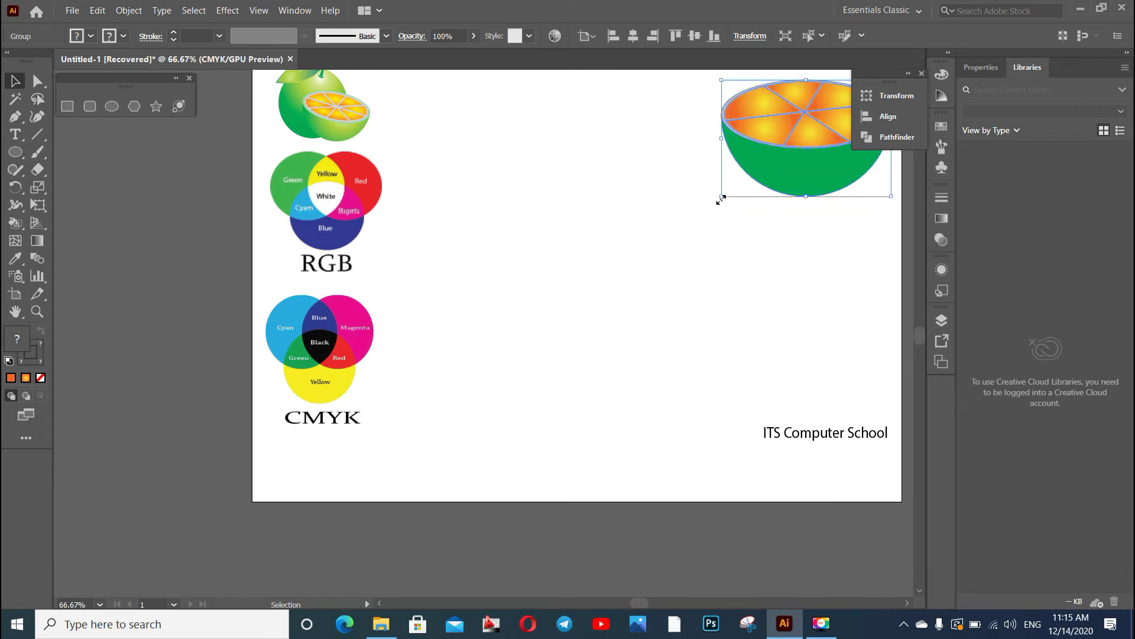
{"action": "left_click_drag", "start_coordinate": [772, 151], "coordinate": [765, 148]}
{"action": "left_click", "coordinate": [727, 158]}
{"action": "left_click", "coordinate": [800, 191]}
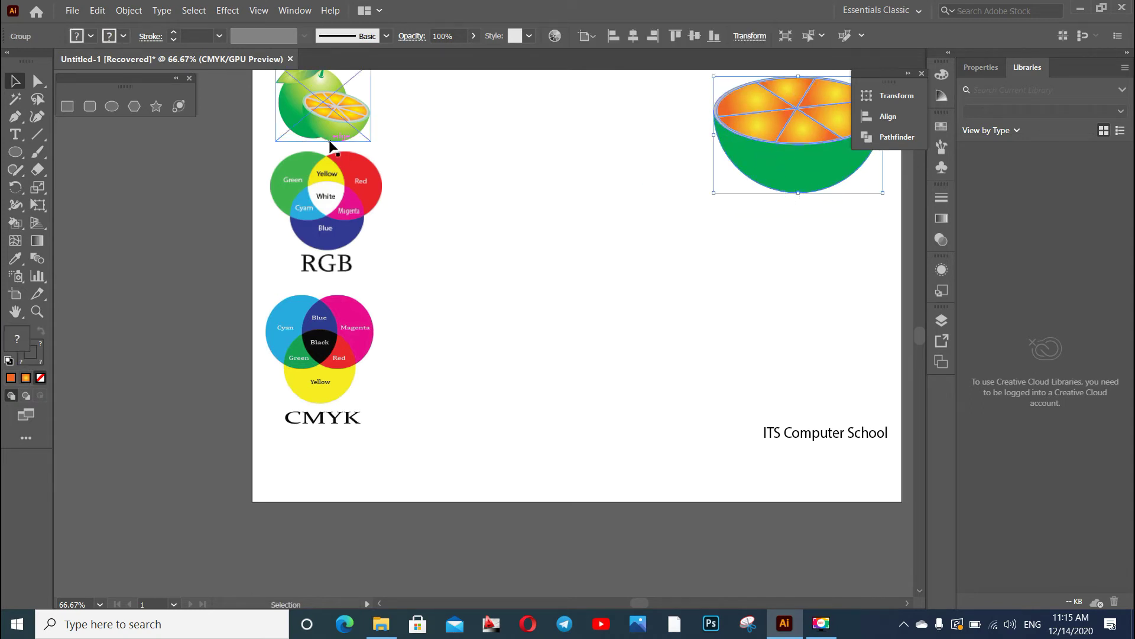
{"action": "left_click_drag", "start_coordinate": [825, 158], "coordinate": [780, 168]}
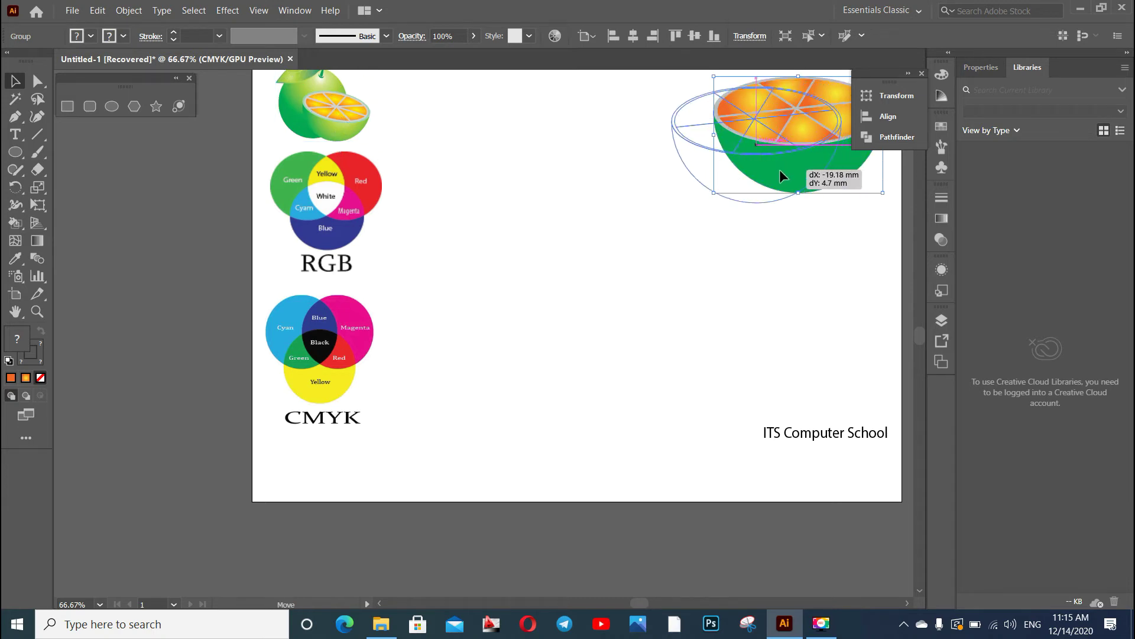
{"action": "left_click", "coordinate": [744, 249]}
Ungroup the half orange and select the green bowl alone
{"action": "left_click", "coordinate": [790, 172]}
{"action": "right_click", "coordinate": [779, 174]}
{"action": "left_click", "coordinate": [818, 281]}
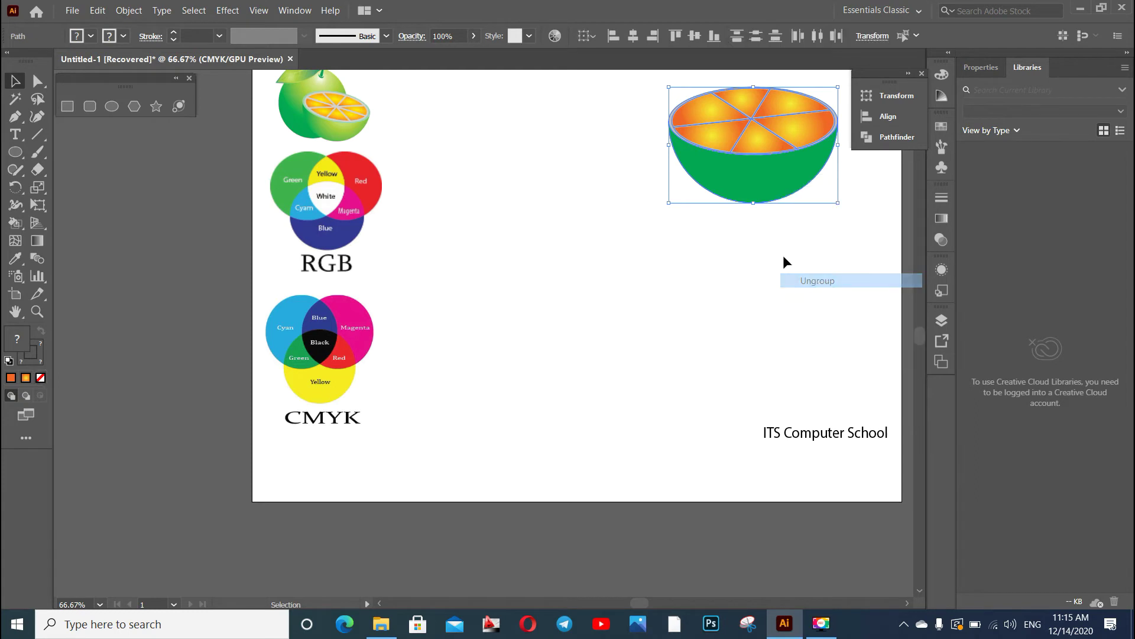
{"action": "left_click", "coordinate": [740, 172]}
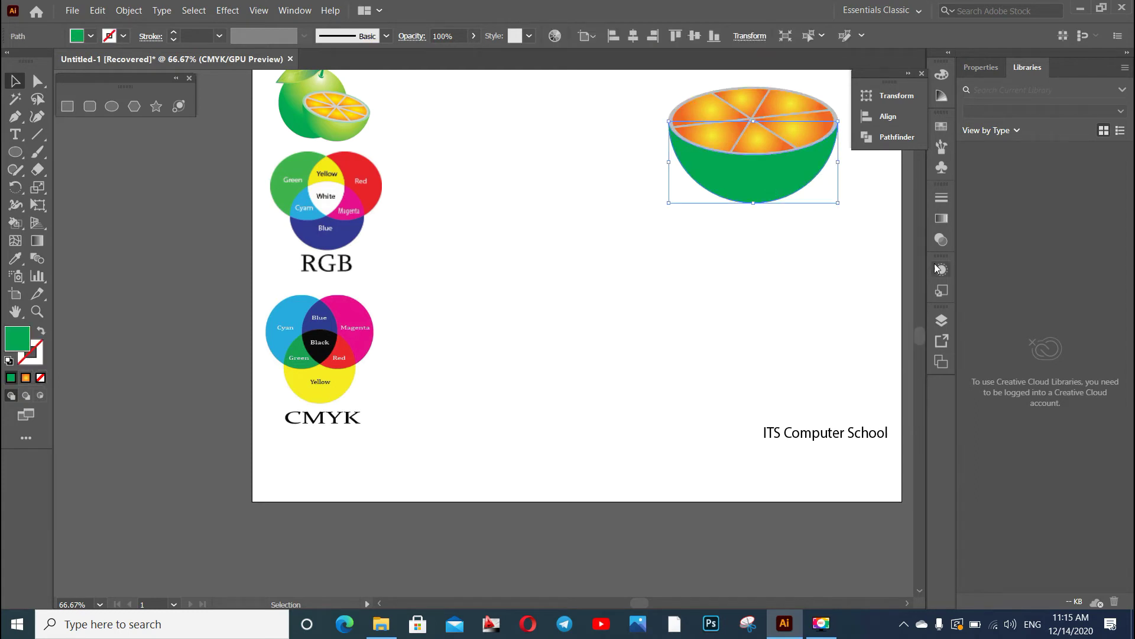
Fill the bowl with a gradient whose right stop is dark green
{"action": "left_click", "coordinate": [942, 222]}
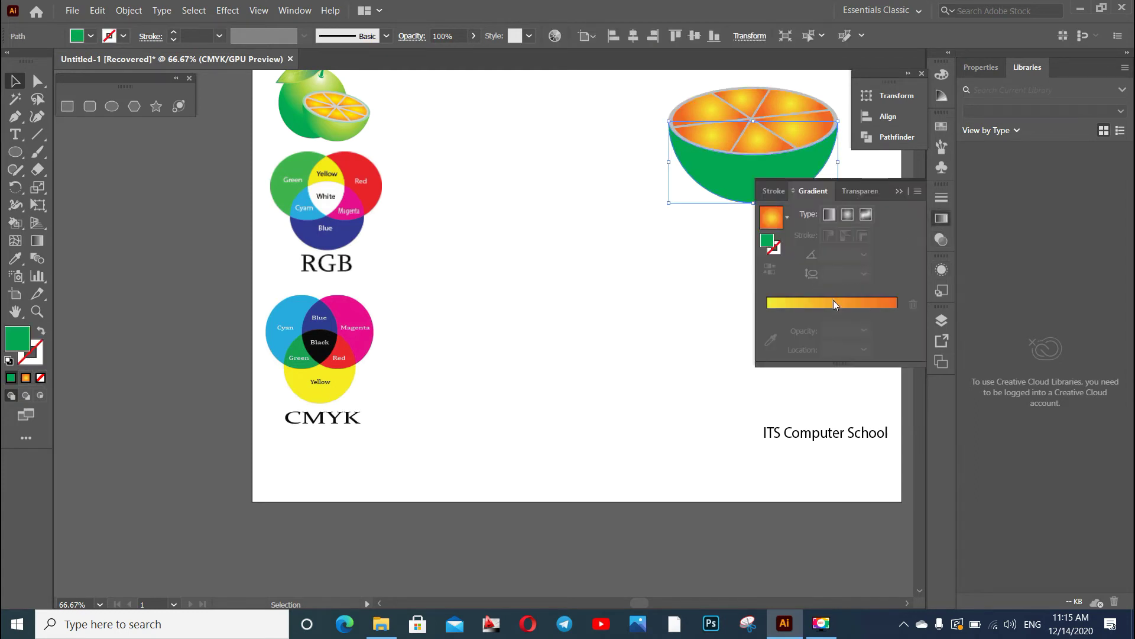
{"action": "left_click", "coordinate": [778, 219]}
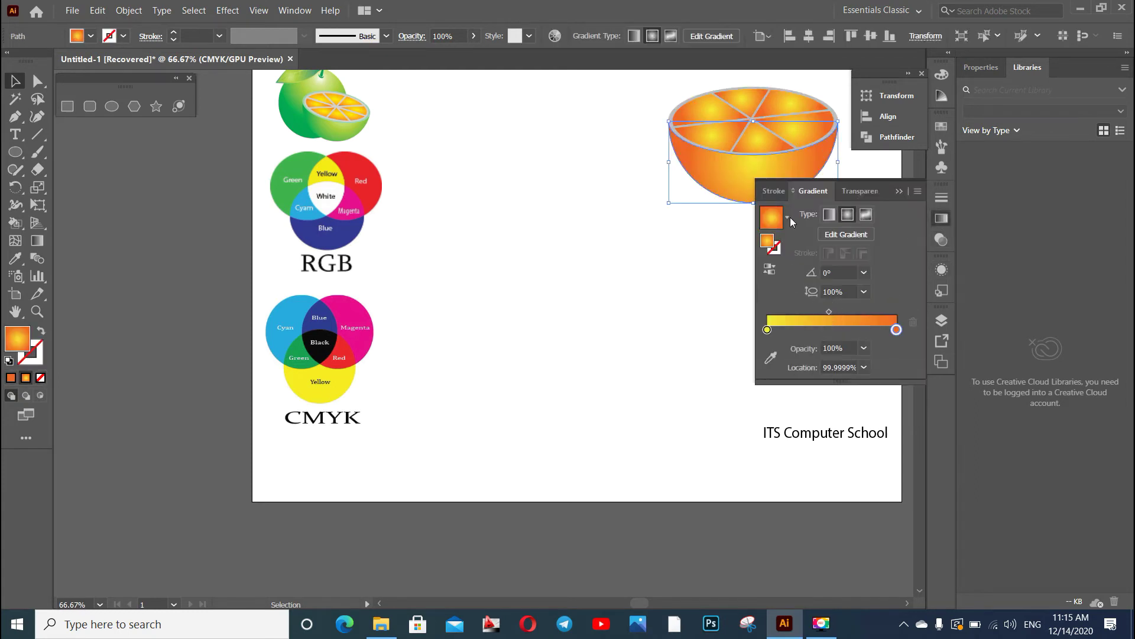
{"action": "left_click", "coordinate": [897, 190]}
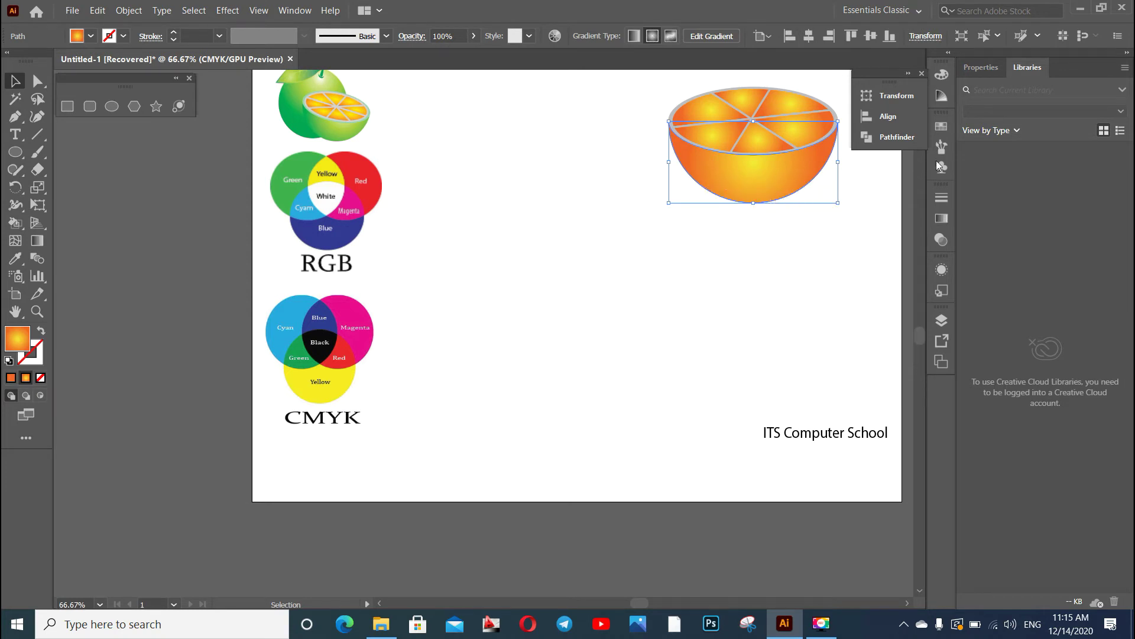
{"action": "left_click", "coordinate": [941, 219]}
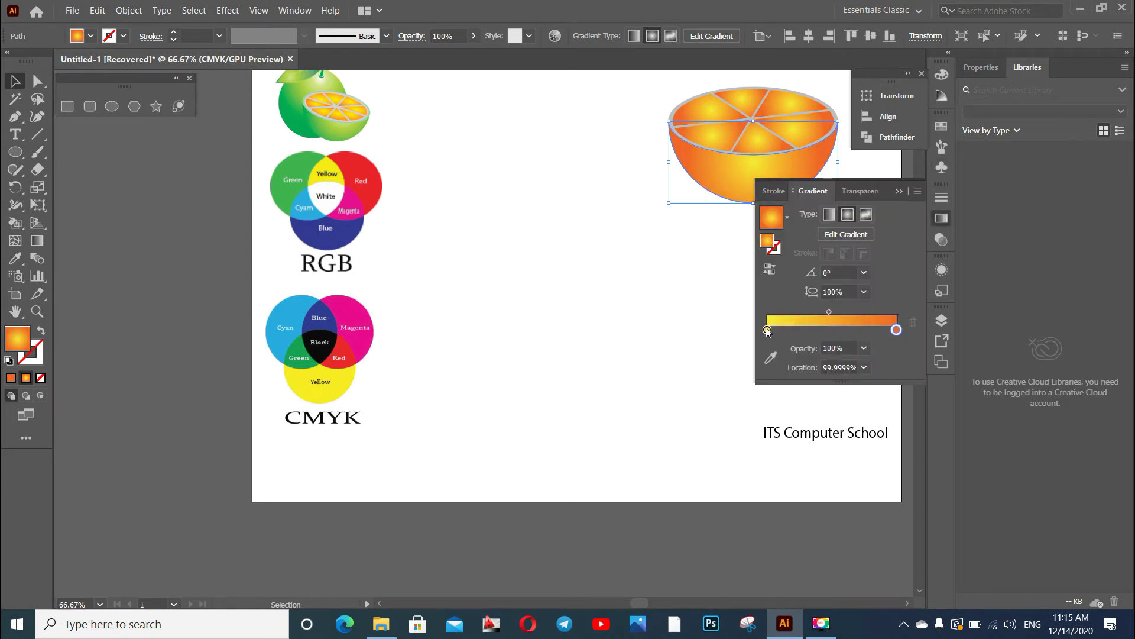
{"action": "double_click", "coordinate": [897, 330]}
{"action": "left_click", "coordinate": [738, 387]}
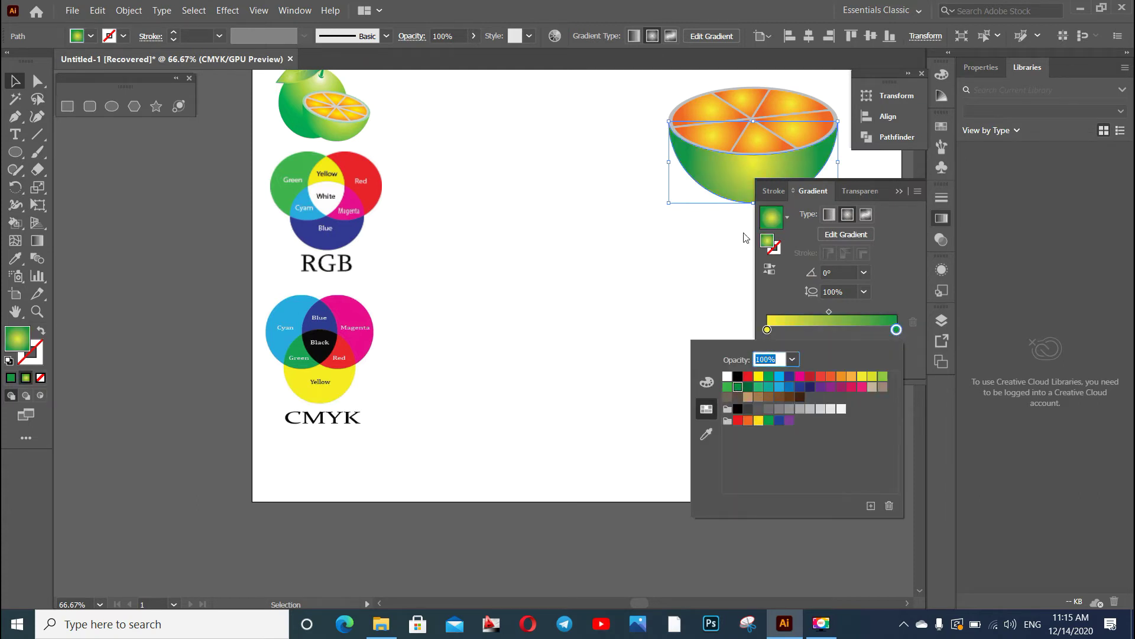
{"action": "left_click", "coordinate": [896, 193]}
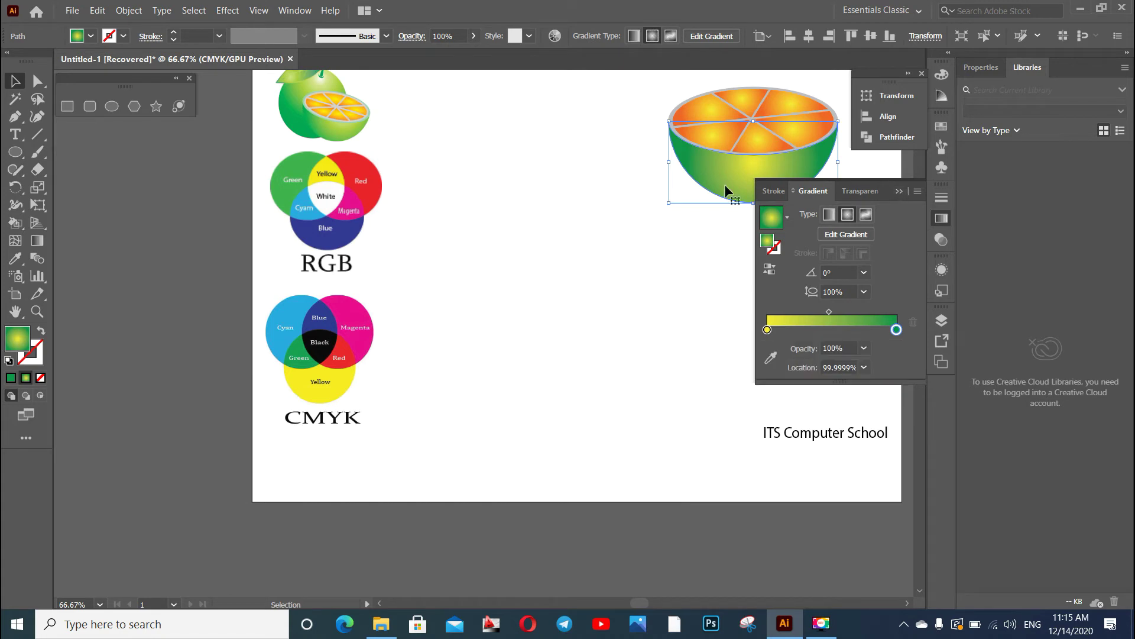
{"action": "left_click", "coordinate": [898, 192]}
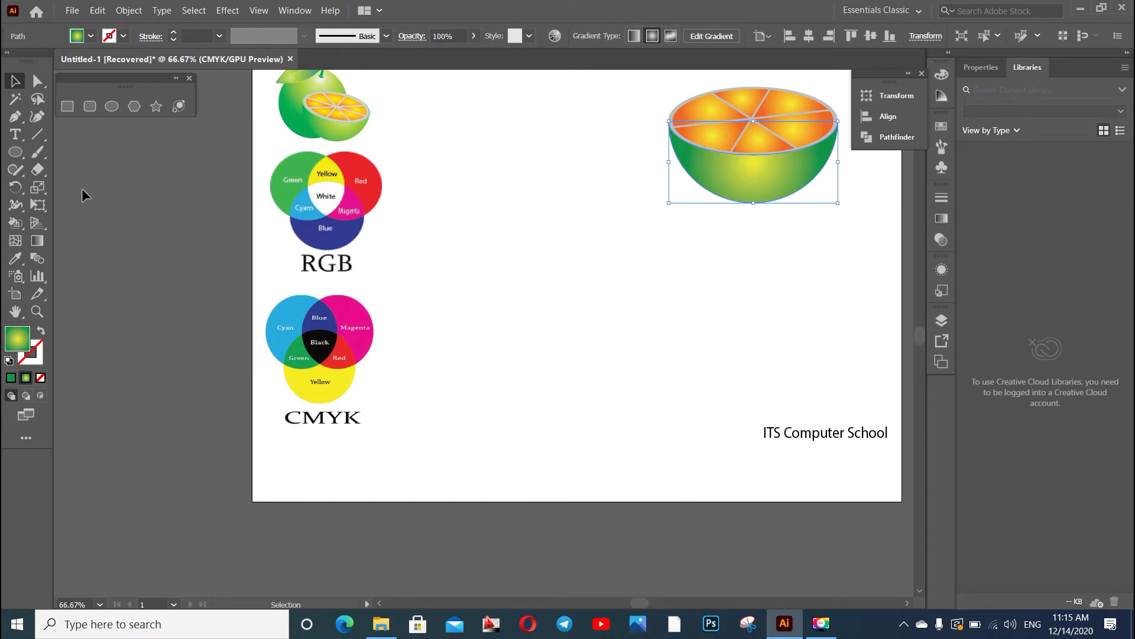
Shift the bowl gradient's centre toward the right with the Gradient tool
{"action": "left_click", "coordinate": [36, 240]}
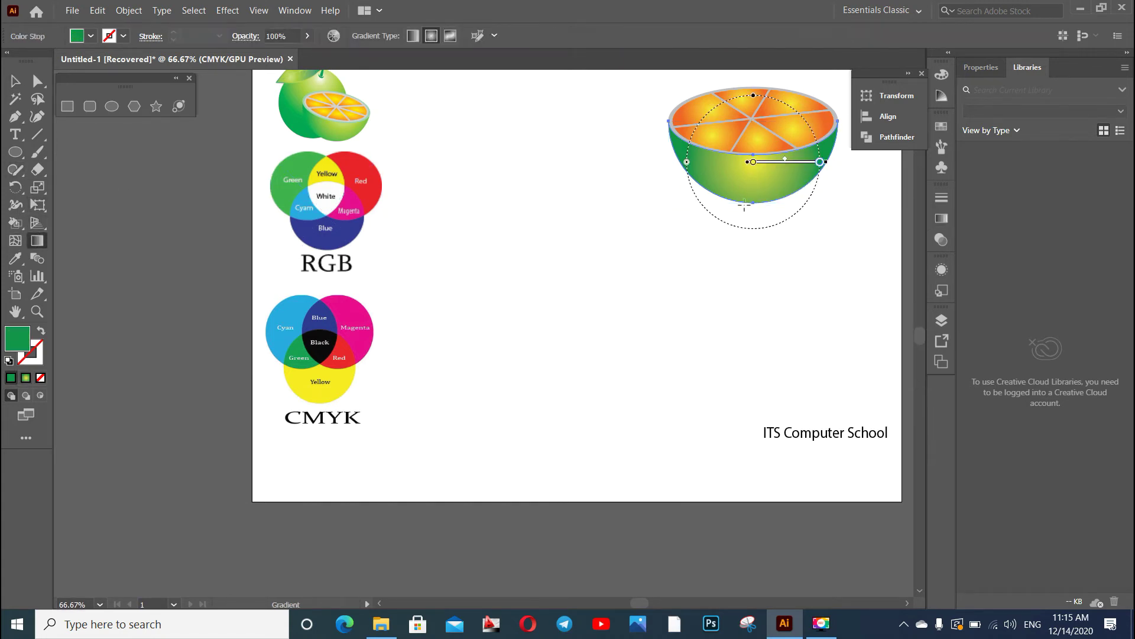
{"action": "left_click_drag", "start_coordinate": [784, 163], "coordinate": [808, 159]}
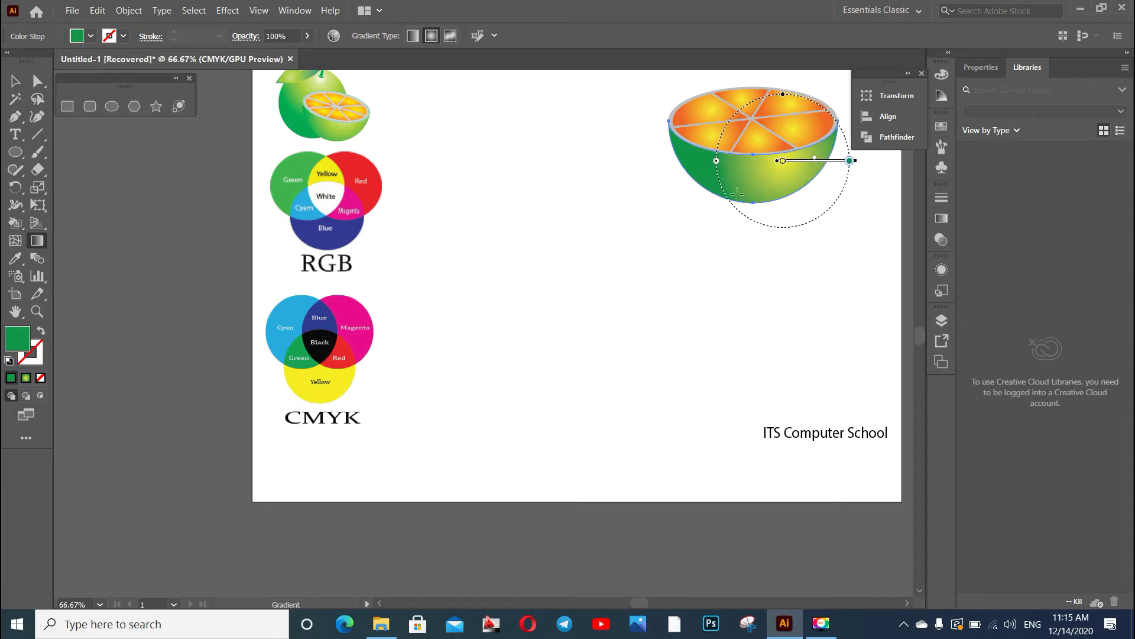
{"action": "left_click", "coordinate": [15, 81]}
{"action": "left_click", "coordinate": [491, 243]}
{"action": "left_click", "coordinate": [790, 168]}
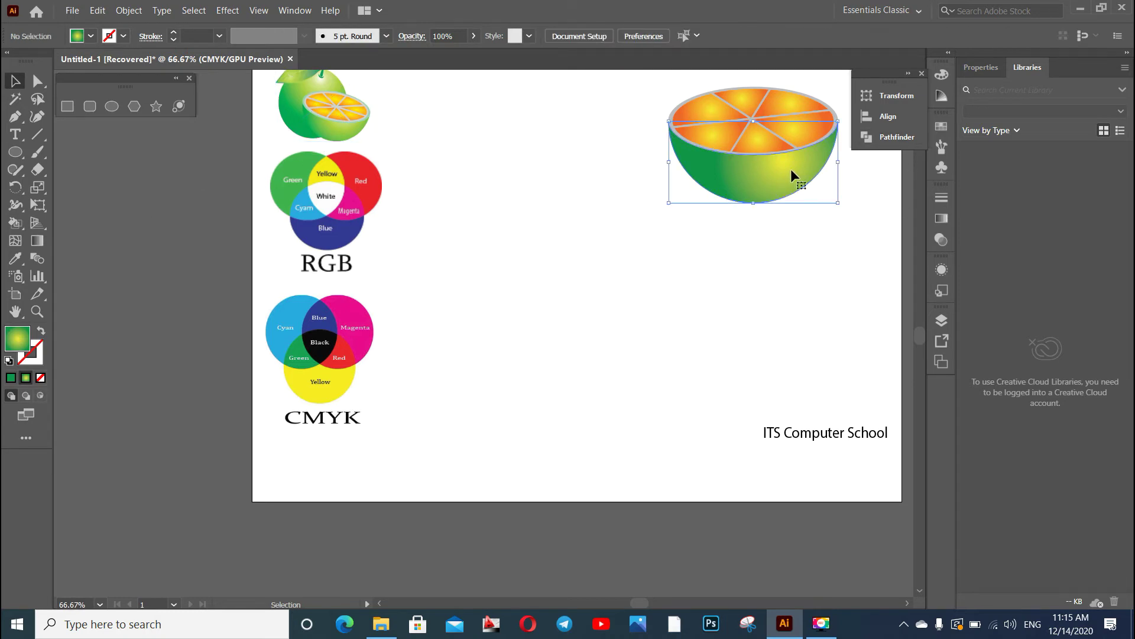
Make the bowl gradient radial with a yellow centre and midpoint pushed toward green
{"action": "left_click", "coordinate": [942, 219]}
{"action": "left_click", "coordinate": [833, 215]}
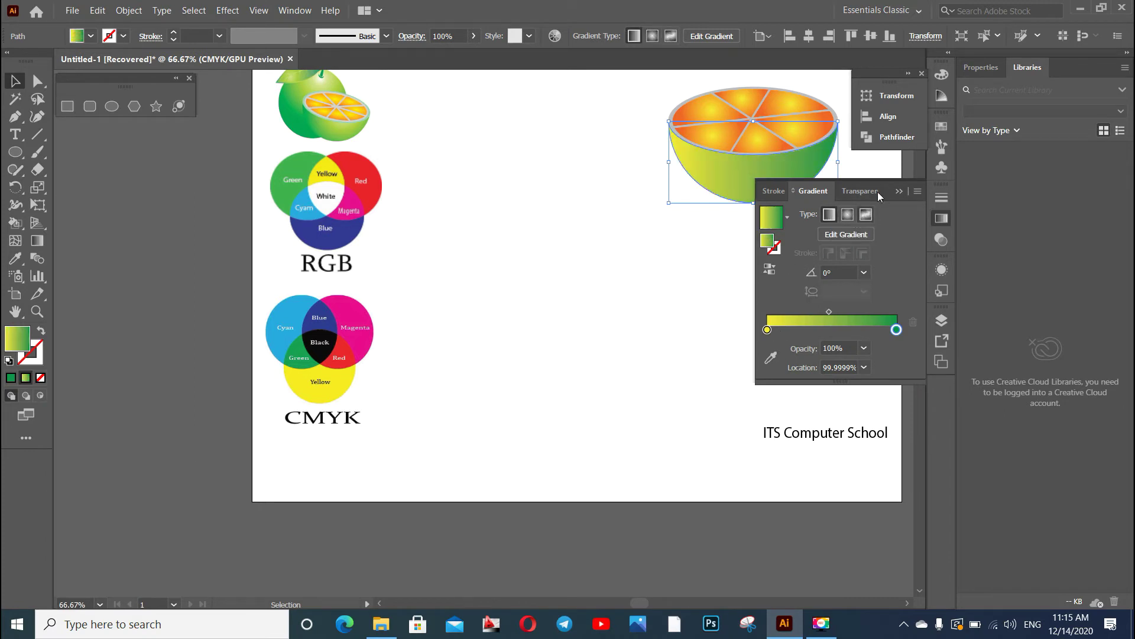
{"action": "left_click", "coordinate": [942, 222]}
{"action": "left_click", "coordinate": [770, 270]}
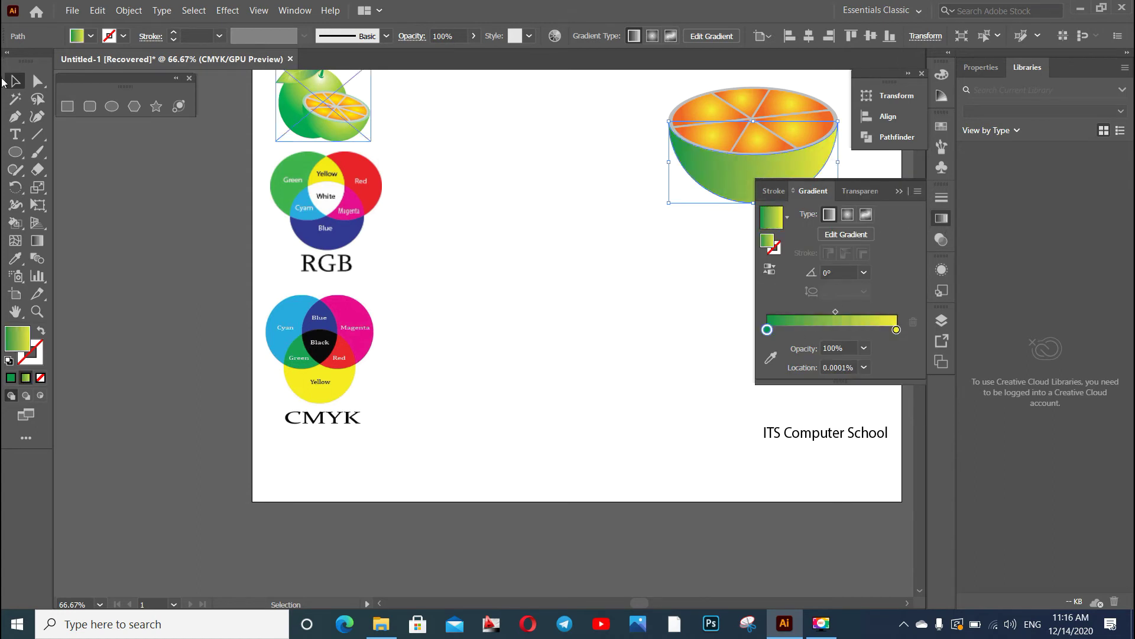
{"action": "mouse_move", "coordinate": [833, 312]}
{"action": "left_mouse_down"}
{"action": "mouse_move", "coordinate": [858, 312]}
{"action": "mouse_move", "coordinate": [846, 312]}
{"action": "left_mouse_up"}
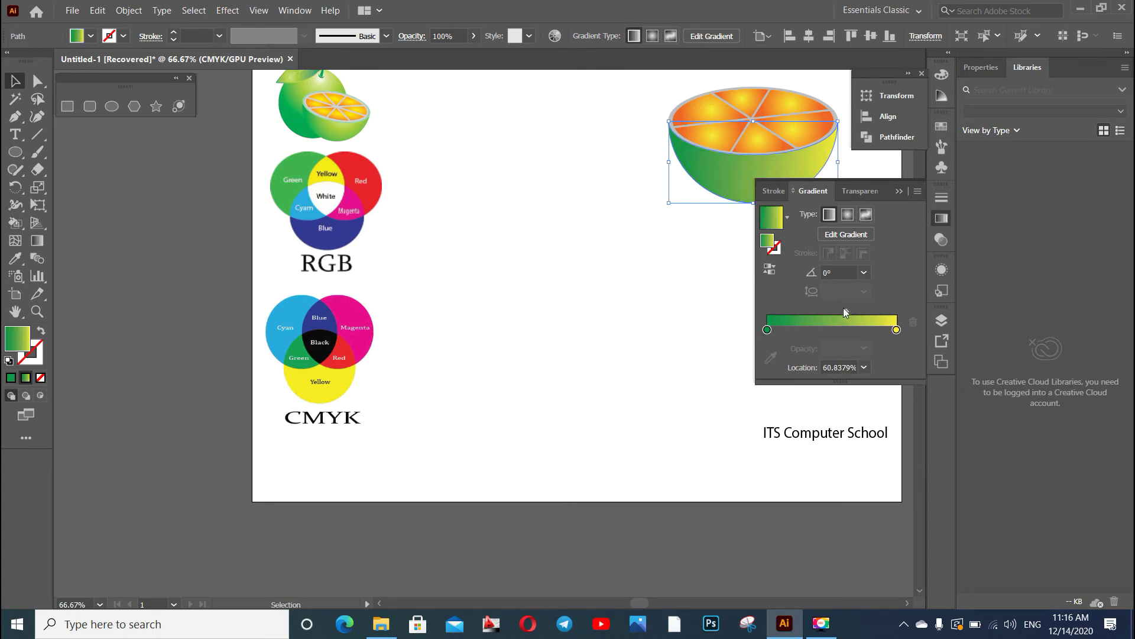
{"action": "left_click", "coordinate": [847, 214]}
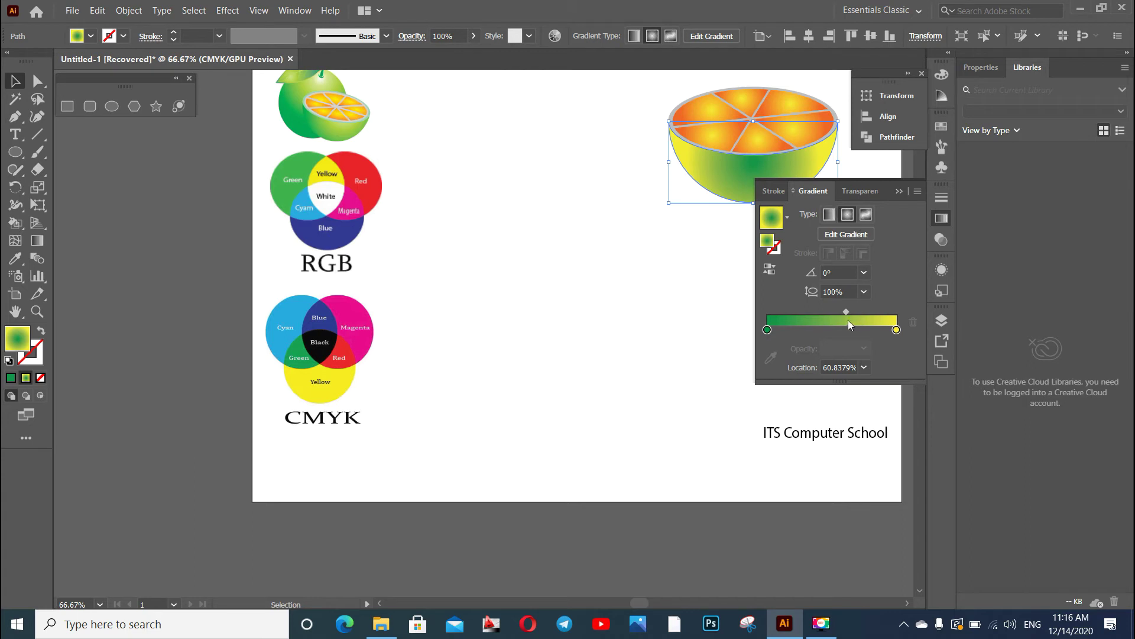
{"action": "left_click", "coordinate": [769, 269]}
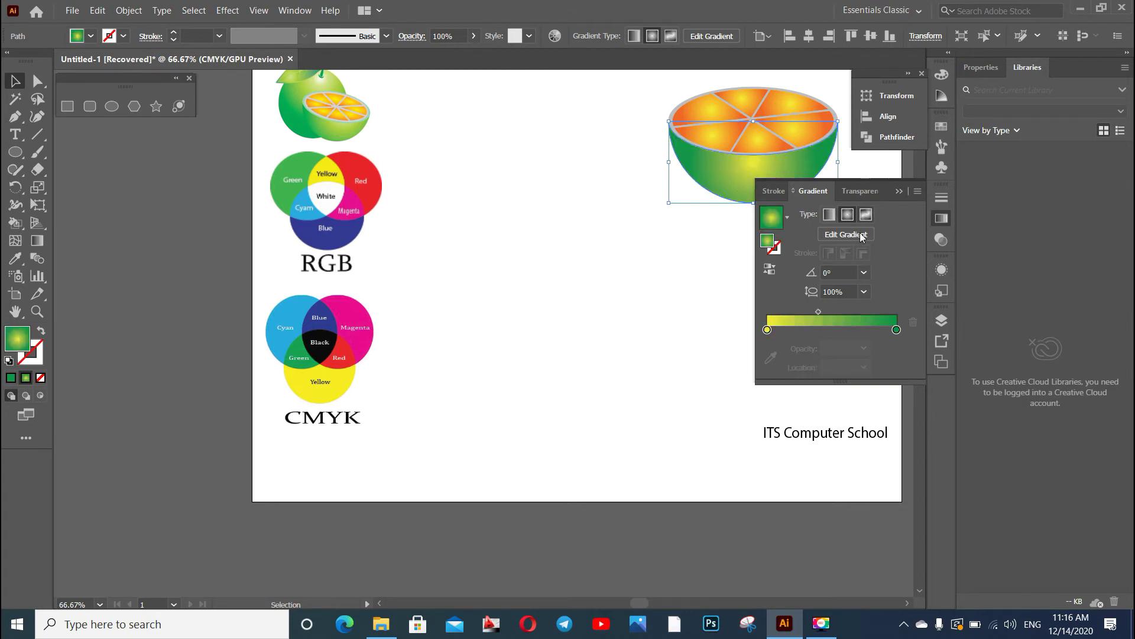
{"action": "mouse_move", "coordinate": [817, 312]}
{"action": "left_mouse_down"}
{"action": "mouse_move", "coordinate": [858, 313]}
{"action": "mouse_move", "coordinate": [833, 314]}
{"action": "left_mouse_up"}
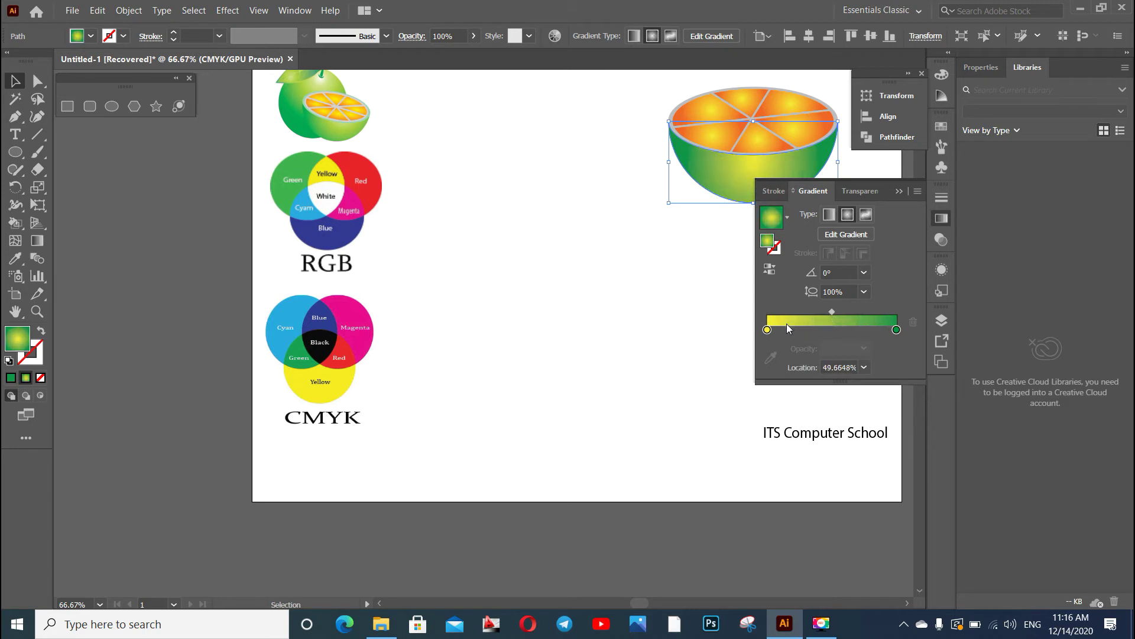
{"action": "left_click", "coordinate": [900, 191]}
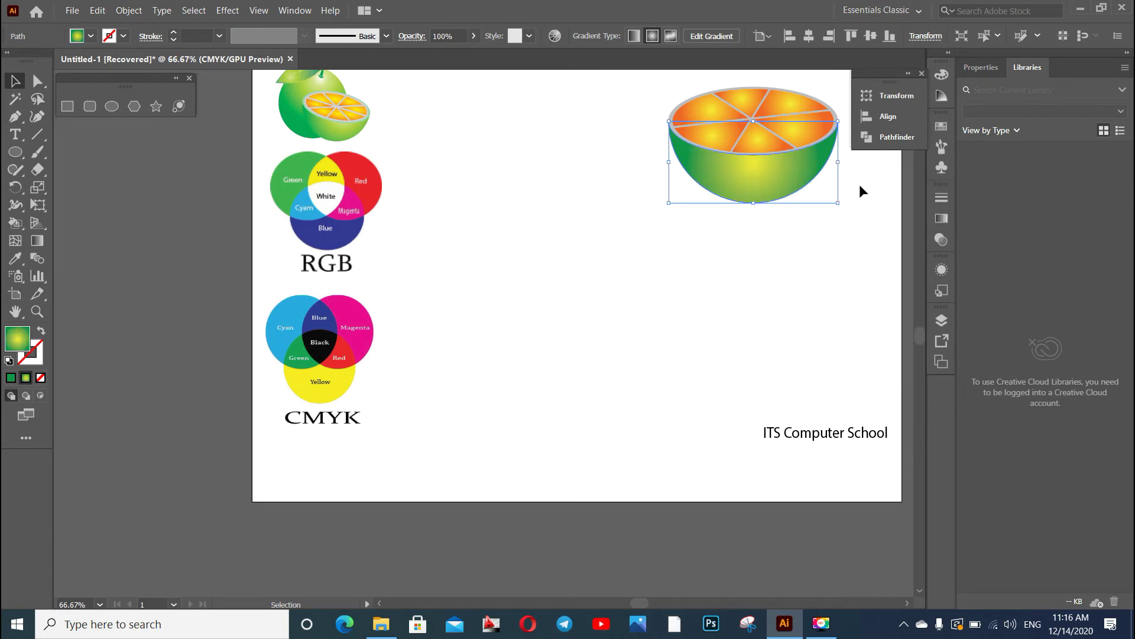
Drag the gradient centre right on the bowl with the Gradient tool, then deselect
{"action": "left_click", "coordinate": [37, 240]}
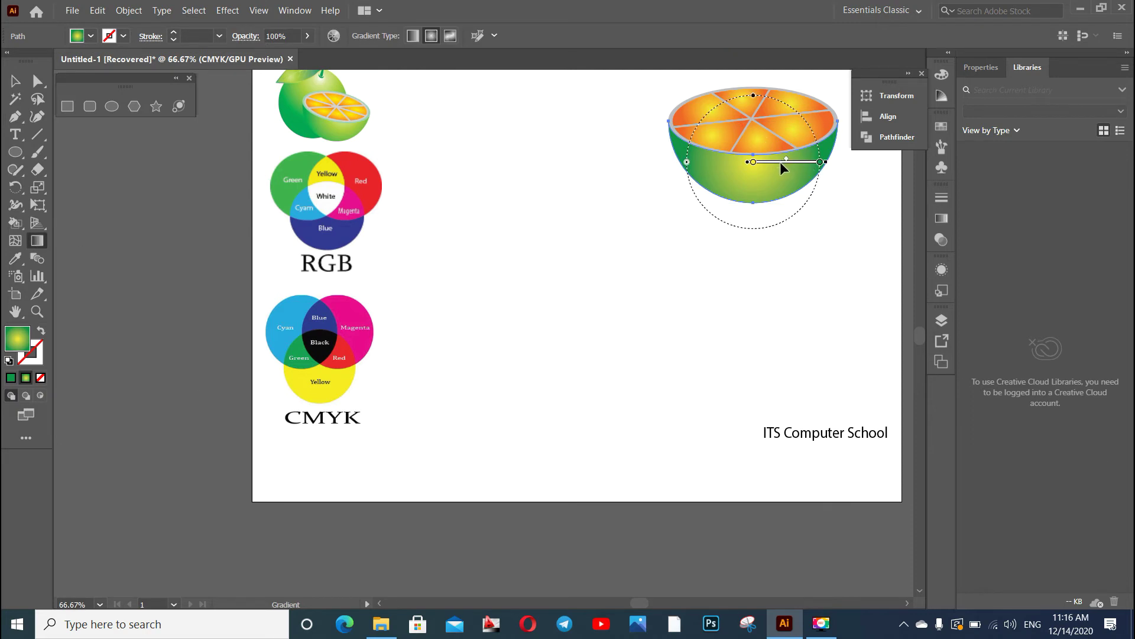
{"action": "left_click_drag", "start_coordinate": [780, 162], "coordinate": [814, 159]}
{"action": "left_click", "coordinate": [15, 80]}
{"action": "left_click", "coordinate": [673, 271]}
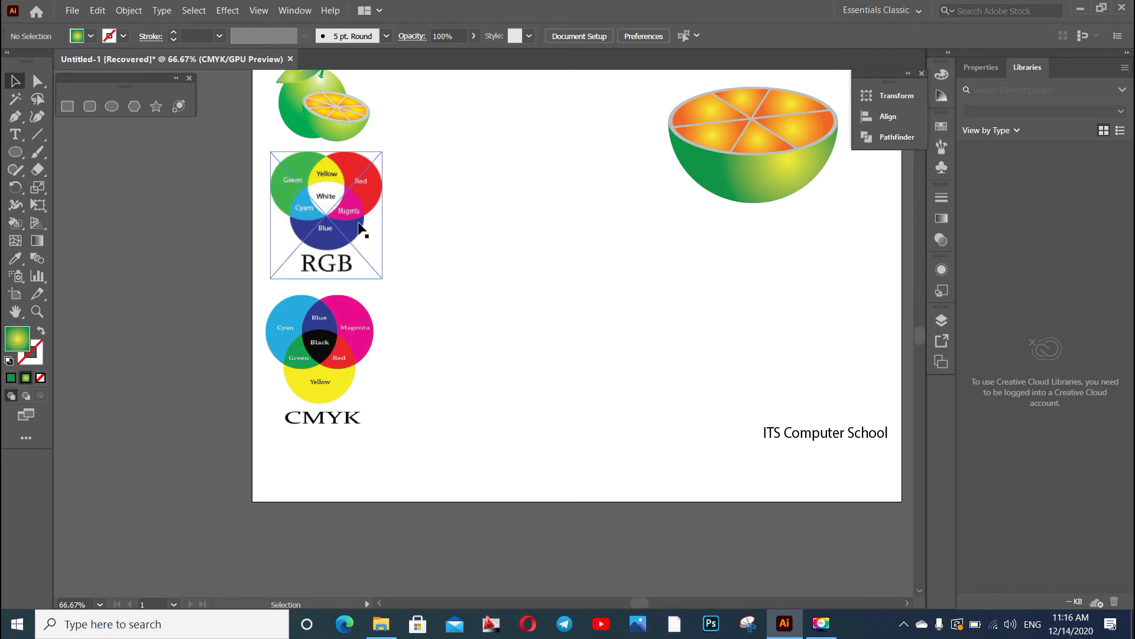
{"action": "left_click", "coordinate": [107, 107]}
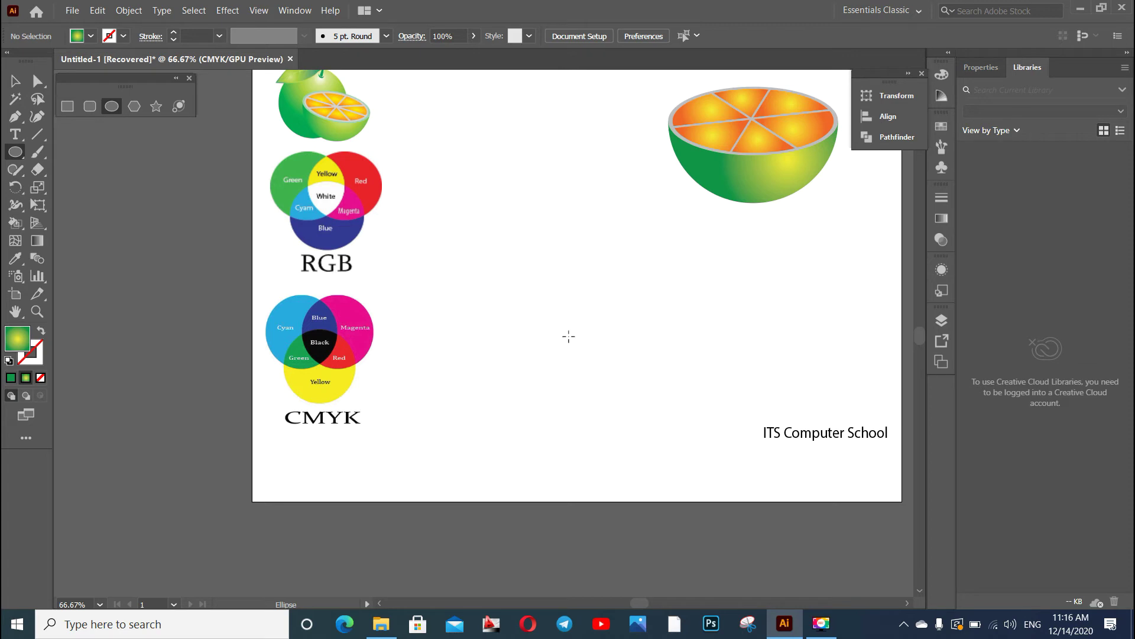
Draw a circle near the page centre, fill it solid red, and move it up-left
{"action": "left_click_drag", "start_coordinate": [506, 235], "coordinate": [624, 332]}
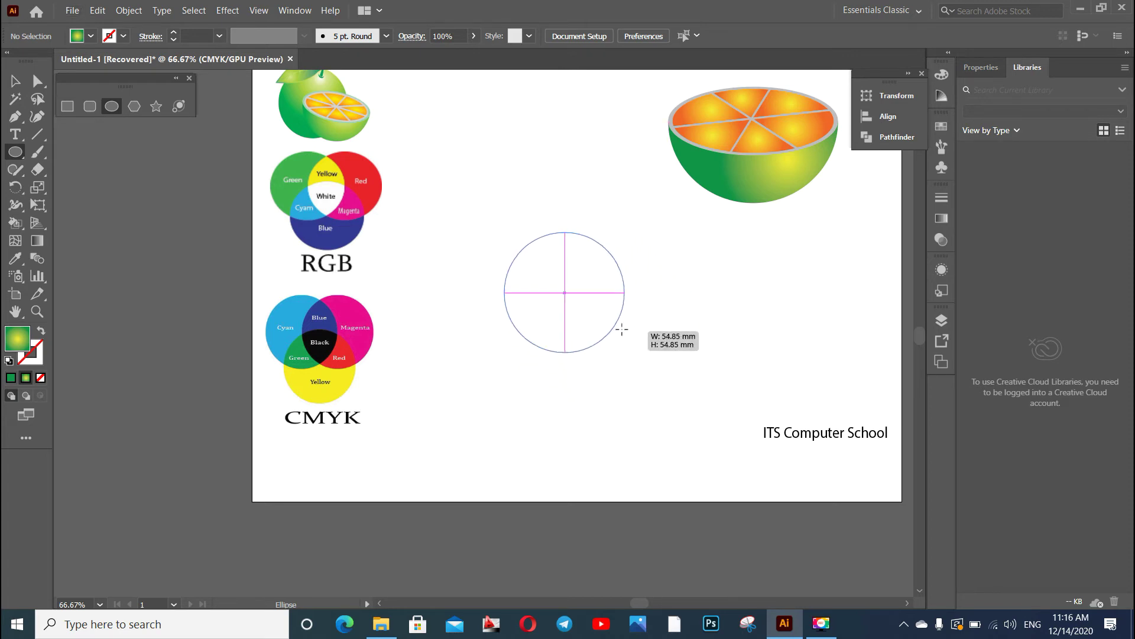
{"action": "left_click_drag", "start_coordinate": [624, 331], "coordinate": [630, 357]}
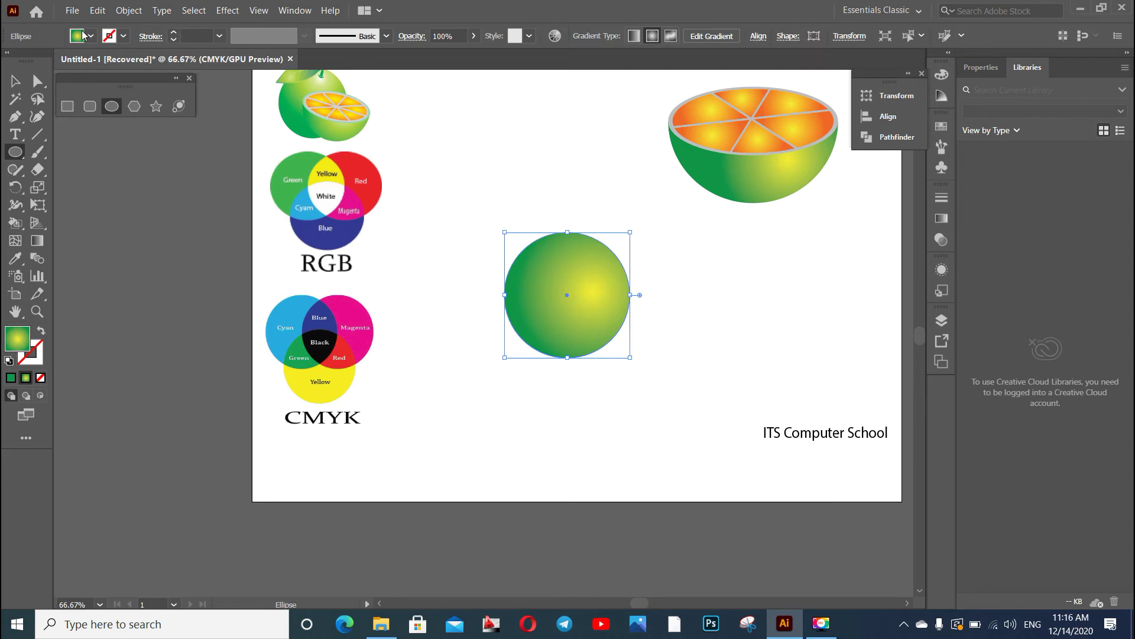
{"action": "left_click", "coordinate": [83, 36]}
{"action": "left_click", "coordinate": [51, 59]}
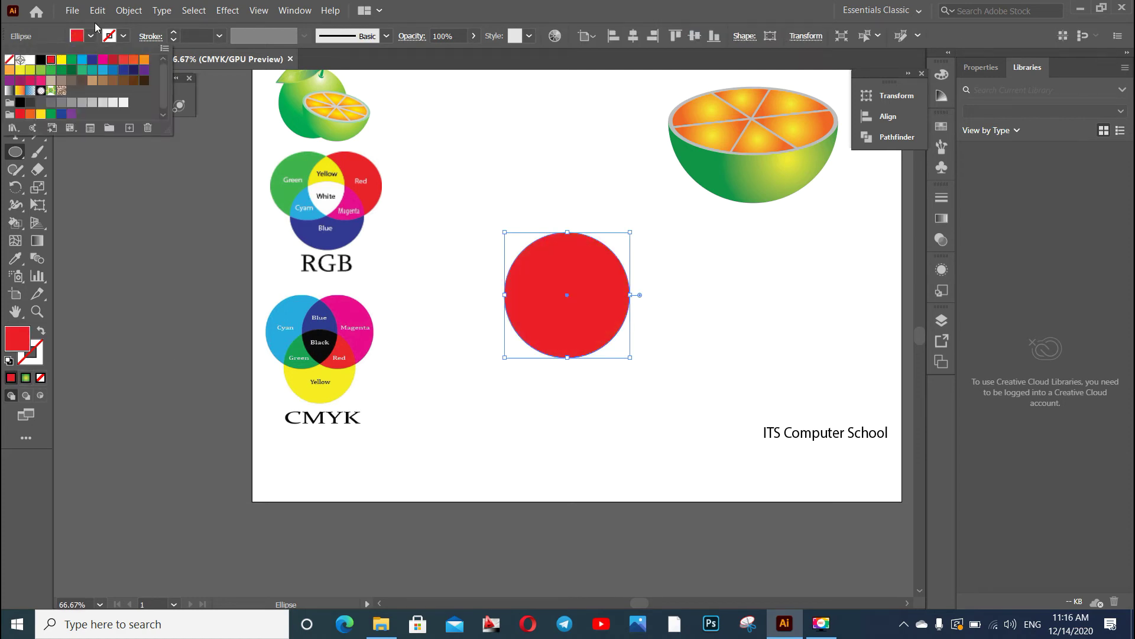
{"action": "left_click", "coordinate": [430, 6]}
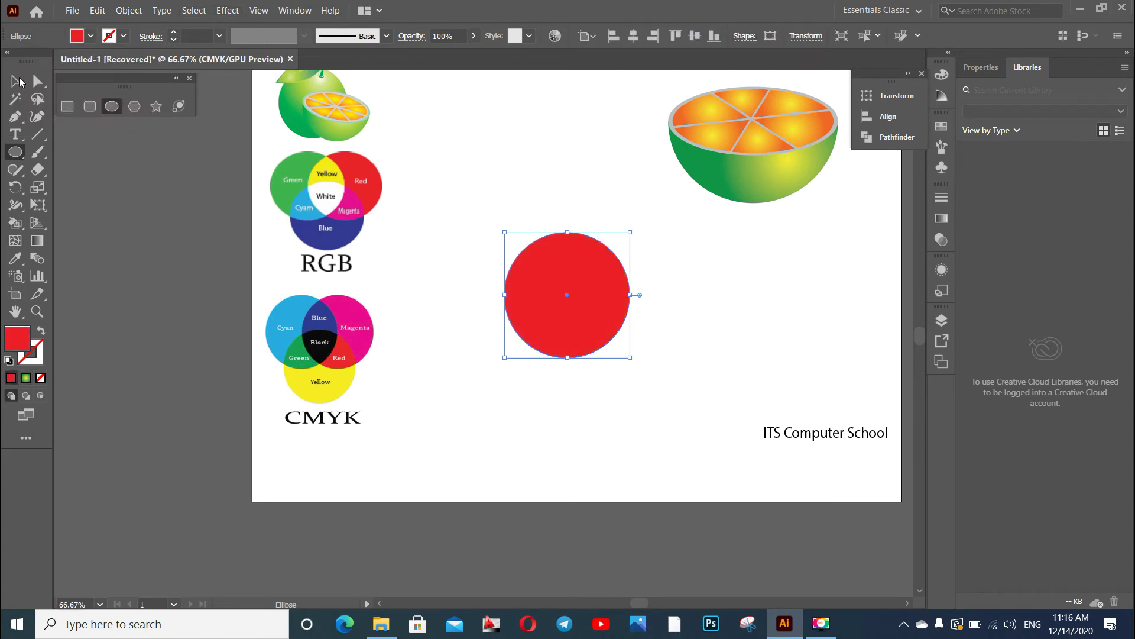
{"action": "left_click", "coordinate": [18, 81]}
{"action": "left_click_drag", "start_coordinate": [609, 323], "coordinate": [535, 292]}
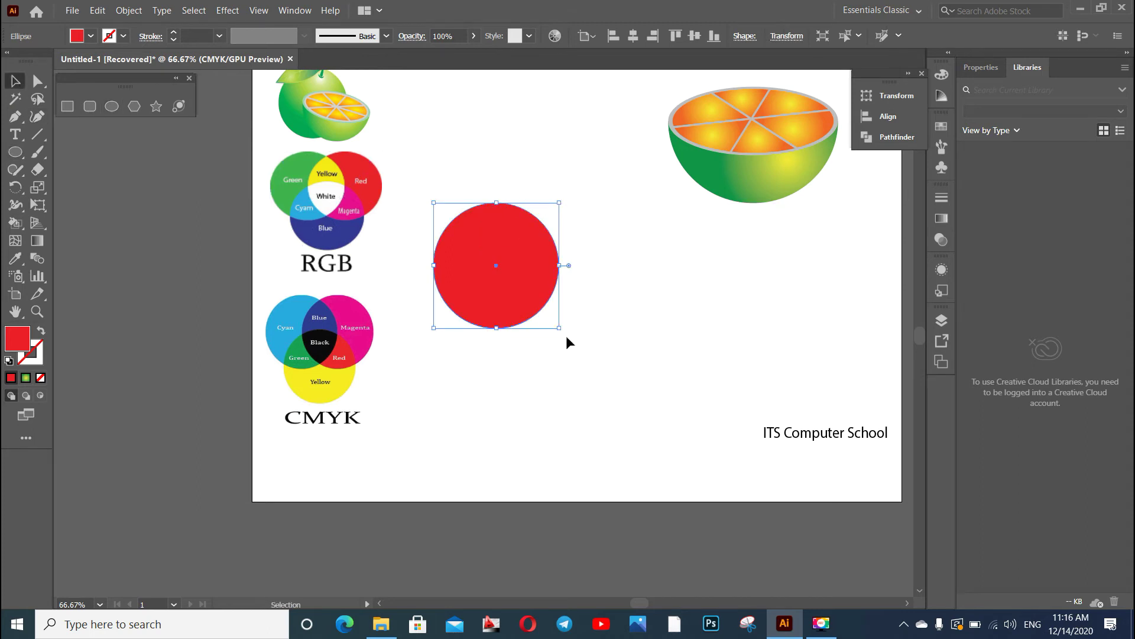
Duplicate it into three overlapping red circles and select only those three
{"action": "mouse_move", "coordinate": [514, 307]}
{"action": "left_mouse_down"}
{"action": "mouse_move", "coordinate": [621, 312]}
{"action": "mouse_move", "coordinate": [589, 311]}
{"action": "left_mouse_up"}
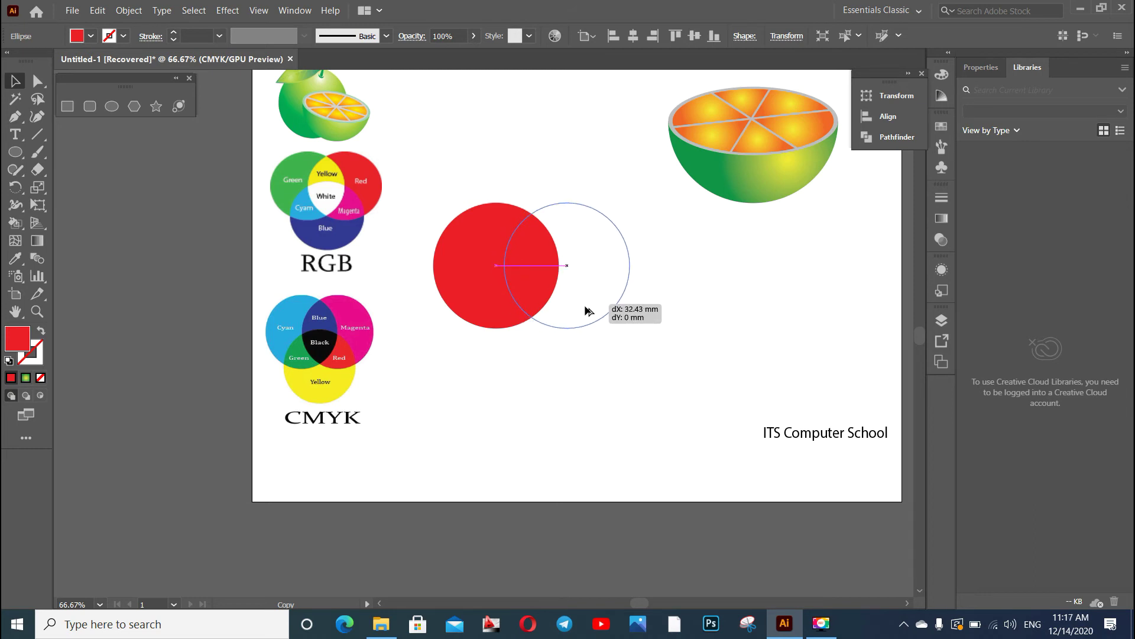
{"action": "left_click_drag", "start_coordinate": [589, 311], "coordinate": [557, 379]}
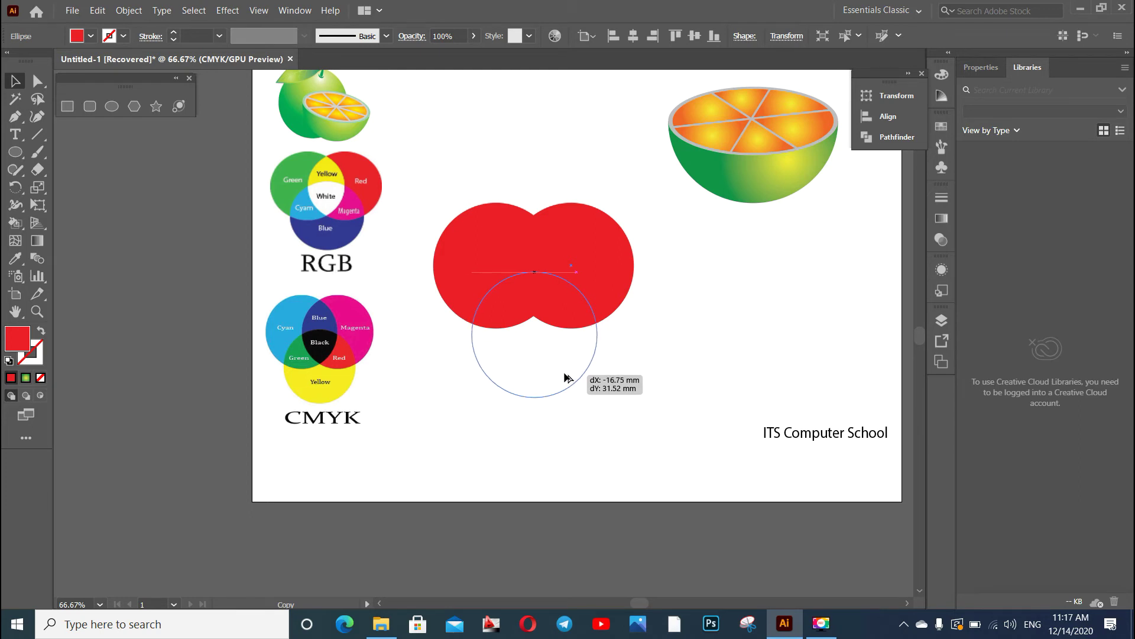
{"action": "left_click_drag", "start_coordinate": [557, 379], "coordinate": [568, 373]}
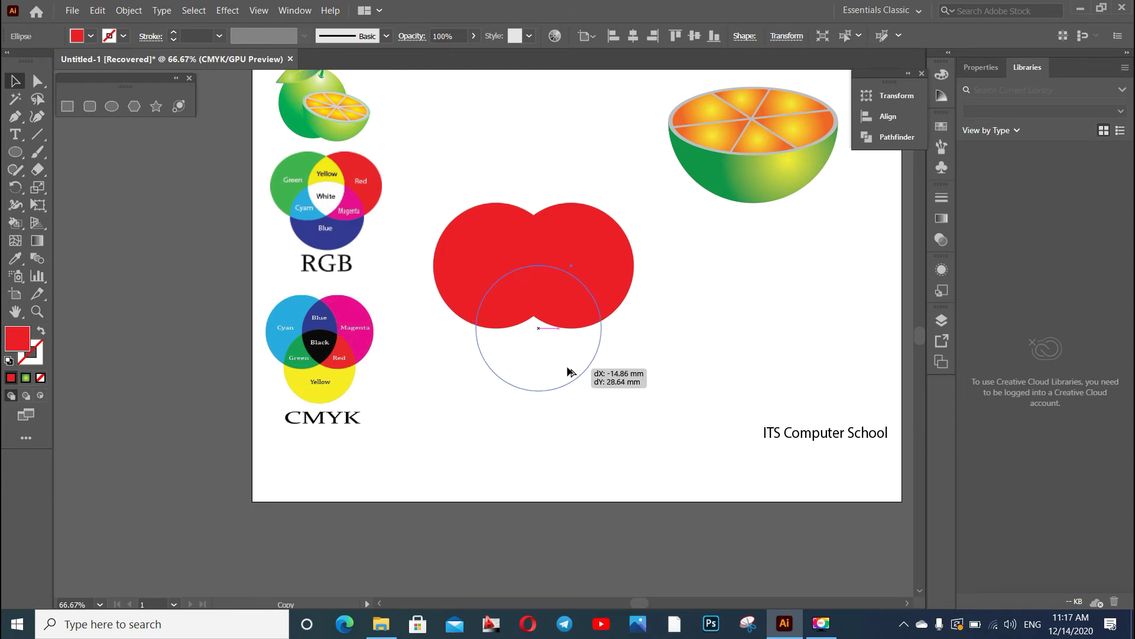
{"action": "left_click_drag", "start_coordinate": [568, 372], "coordinate": [568, 372]}
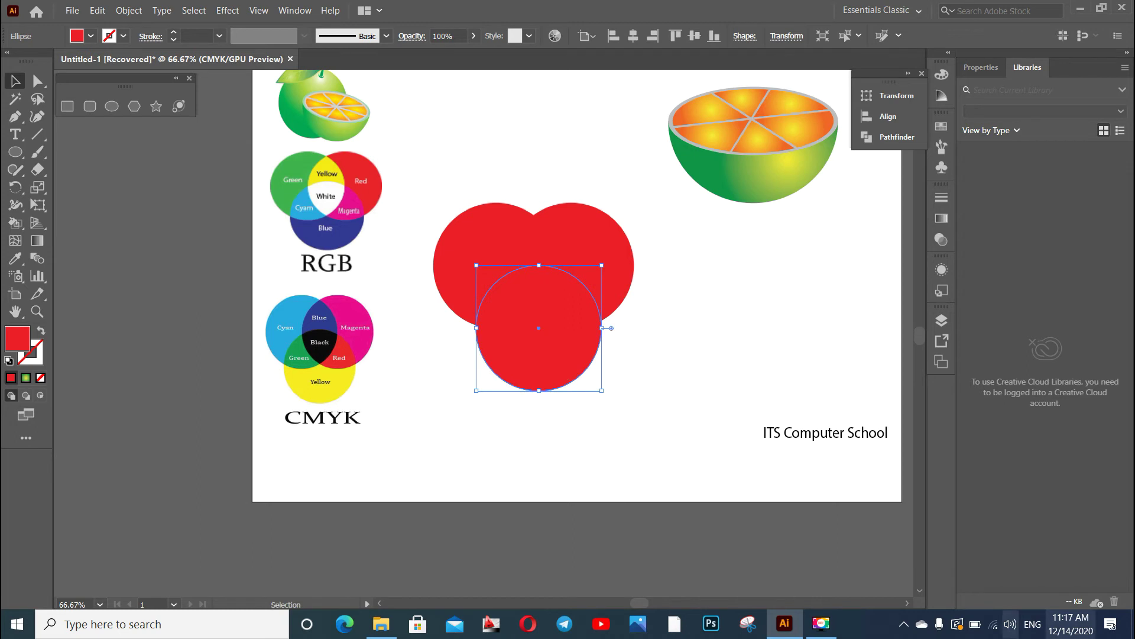
{"action": "left_click", "coordinate": [525, 442]}
{"action": "left_click_drag", "start_coordinate": [426, 192], "coordinate": [680, 408]}
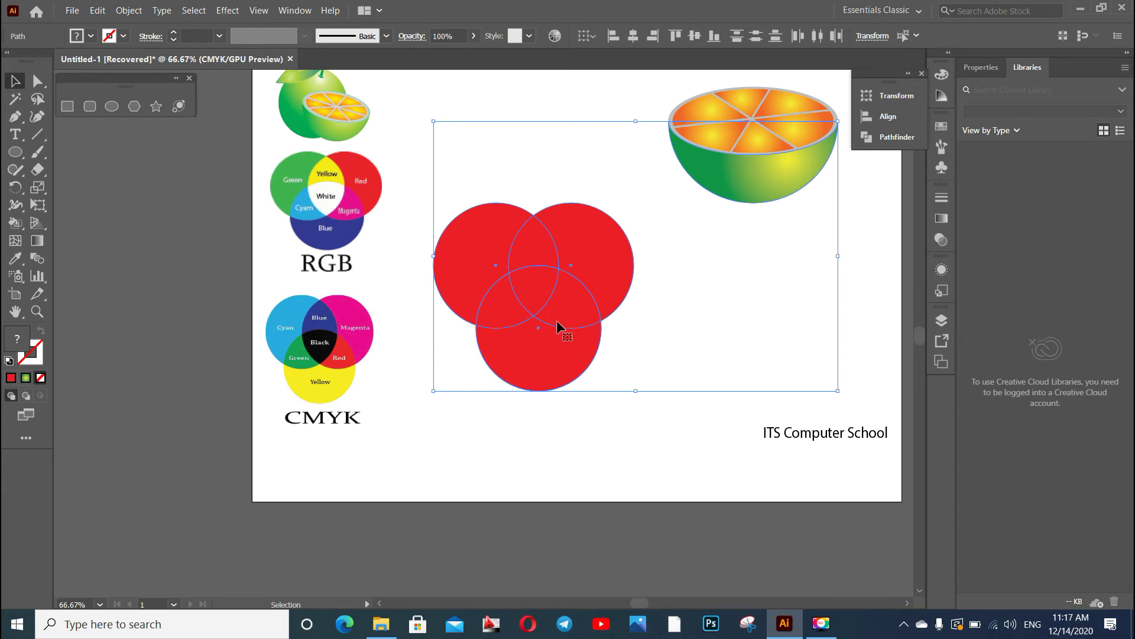
{"action": "left_click", "coordinate": [625, 453]}
{"action": "left_click_drag", "start_coordinate": [663, 444], "coordinate": [432, 191]}
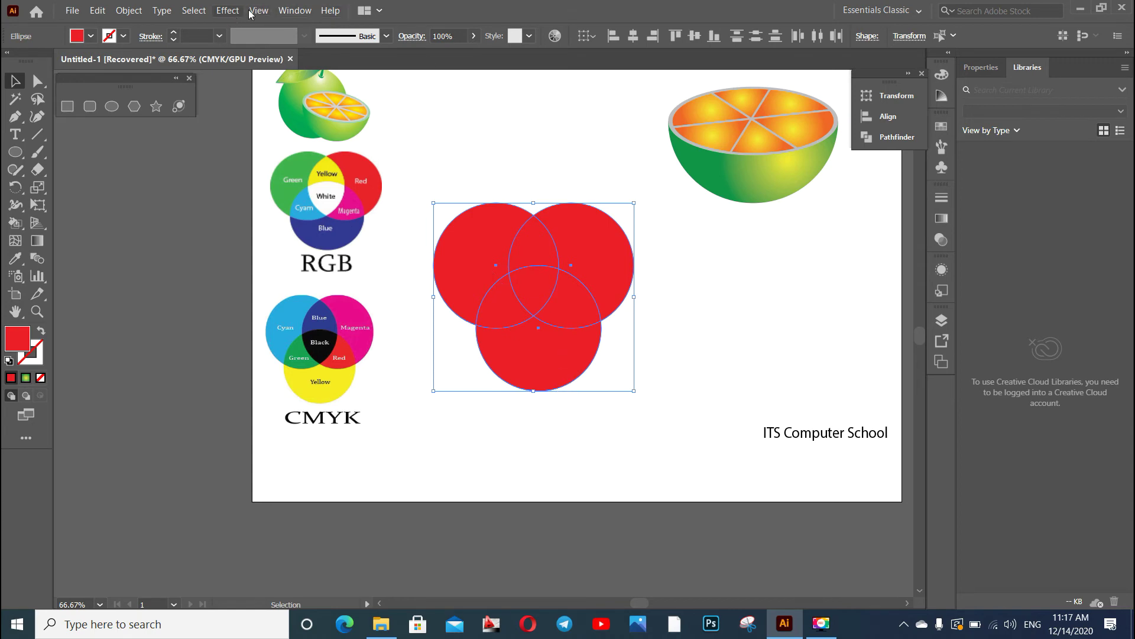
{"action": "left_click", "coordinate": [295, 10]}
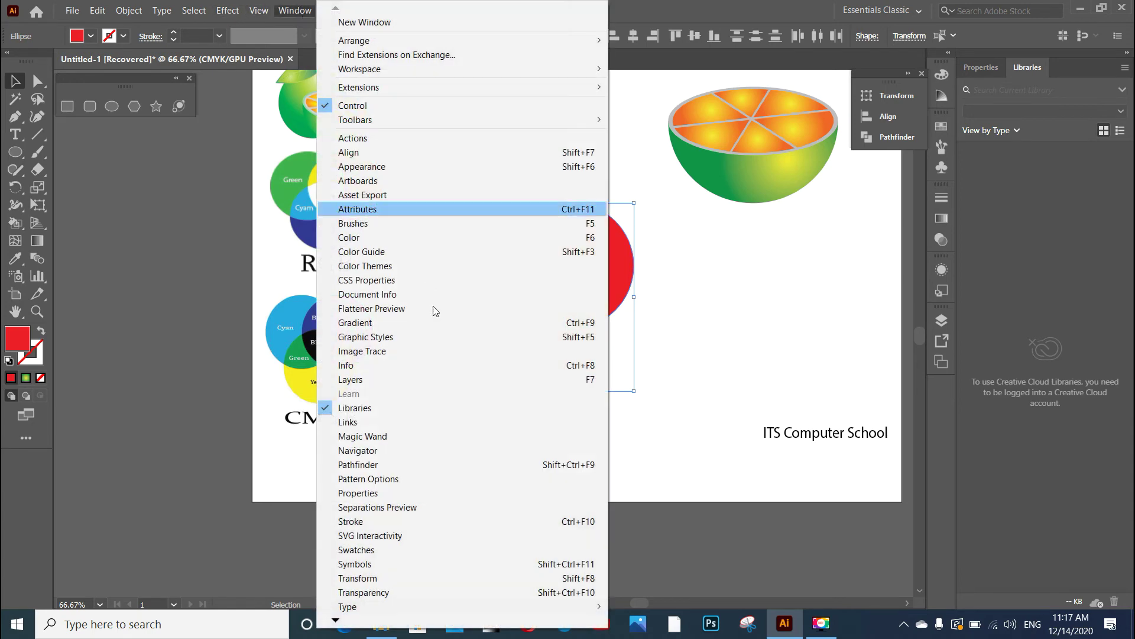
Divide the three circles at their overlaps with Pathfinder and ungroup the pieces
{"action": "left_click", "coordinate": [358, 465]}
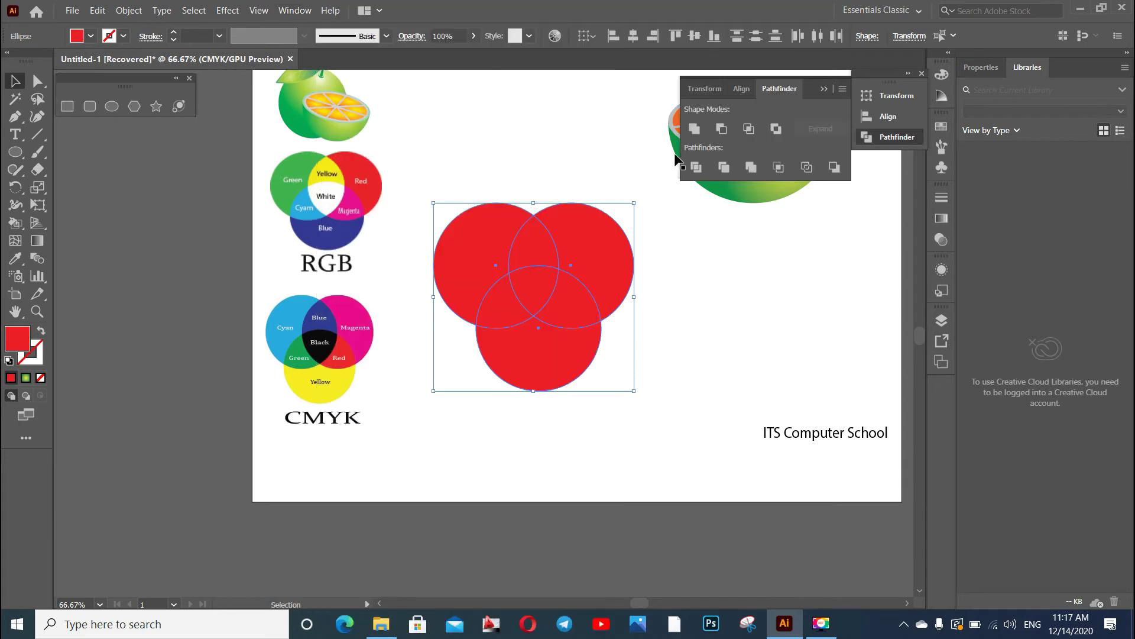
{"action": "left_click", "coordinate": [696, 168]}
{"action": "left_click", "coordinate": [717, 331]}
{"action": "right_click", "coordinate": [551, 296]}
{"action": "left_click", "coordinate": [588, 420]}
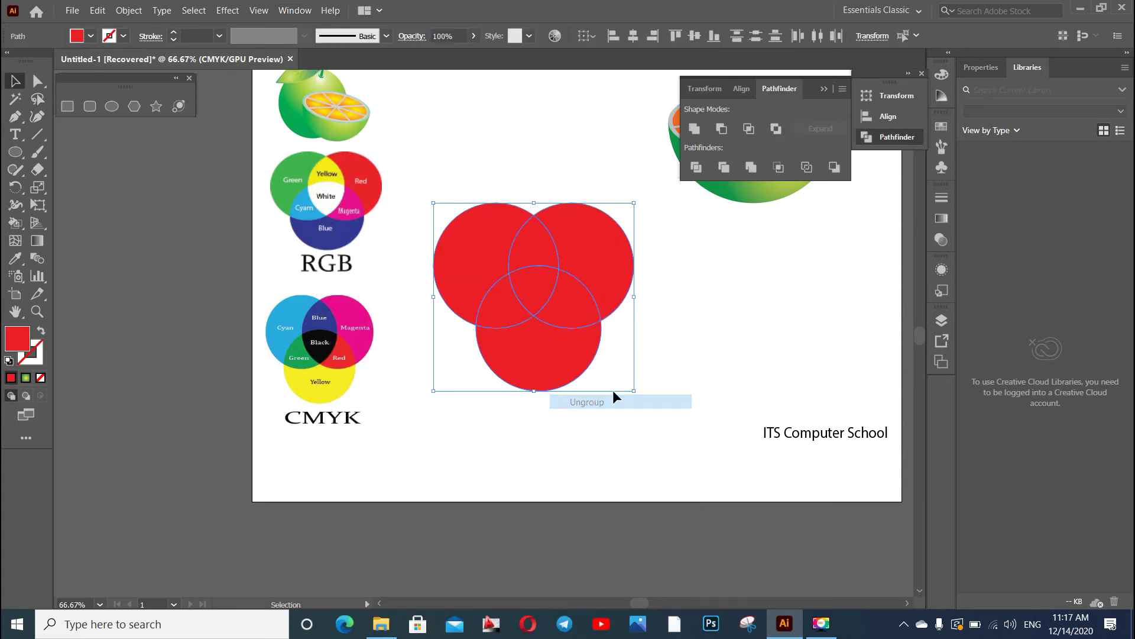
{"action": "left_click", "coordinate": [718, 300]}
Click through the divided pieces to confirm they're separate, ending on the left piece
{"action": "left_click", "coordinate": [544, 302]}
{"action": "left_click", "coordinate": [490, 229]}
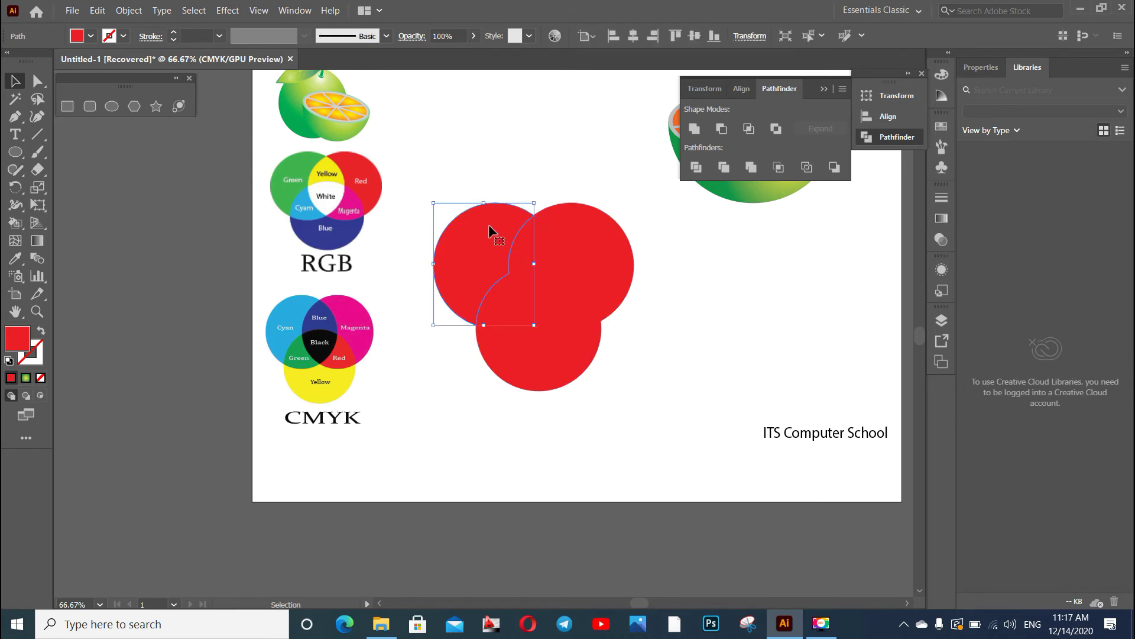
{"action": "left_click", "coordinate": [564, 232]}
{"action": "left_click", "coordinate": [681, 265]}
{"action": "left_click", "coordinate": [488, 247]}
{"action": "left_click", "coordinate": [615, 251]}
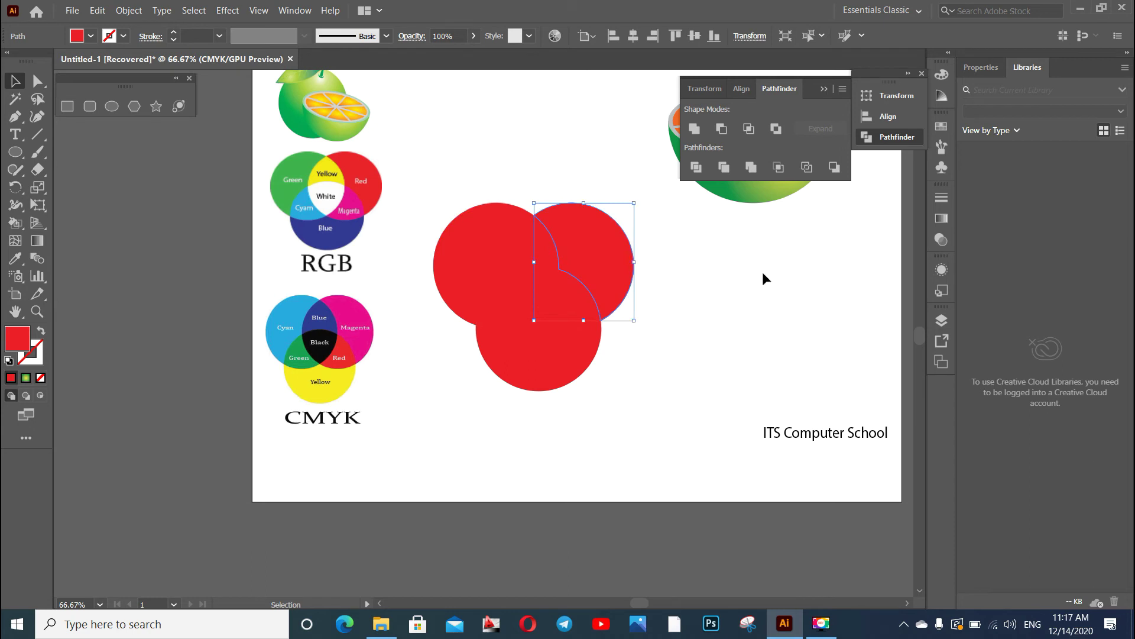
{"action": "left_click", "coordinate": [762, 271]}
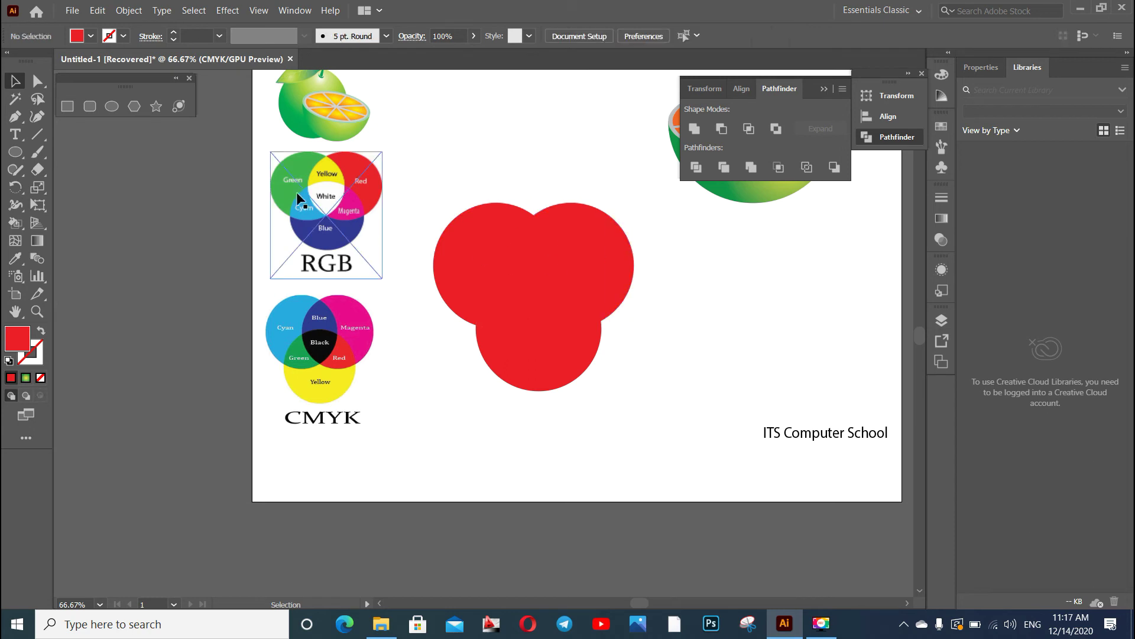
{"action": "left_click", "coordinate": [469, 233]}
{"action": "left_click", "coordinate": [15, 258]}
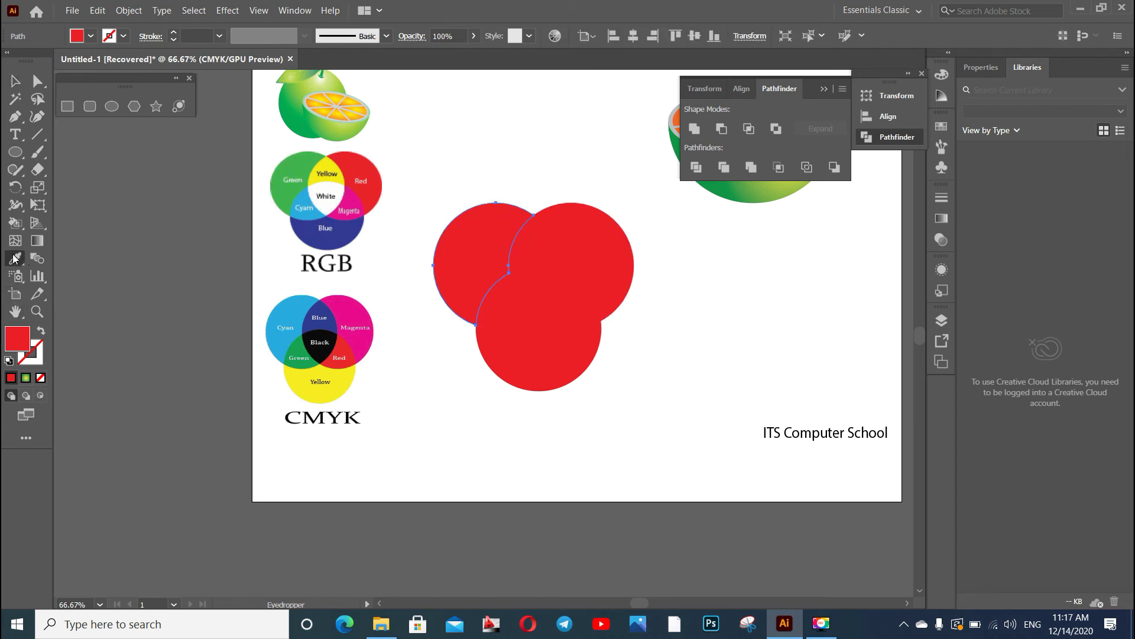
Eyedrop the diagram's green, yellow and white onto the left piece, top overlap and centre
{"action": "left_click", "coordinate": [299, 163]}
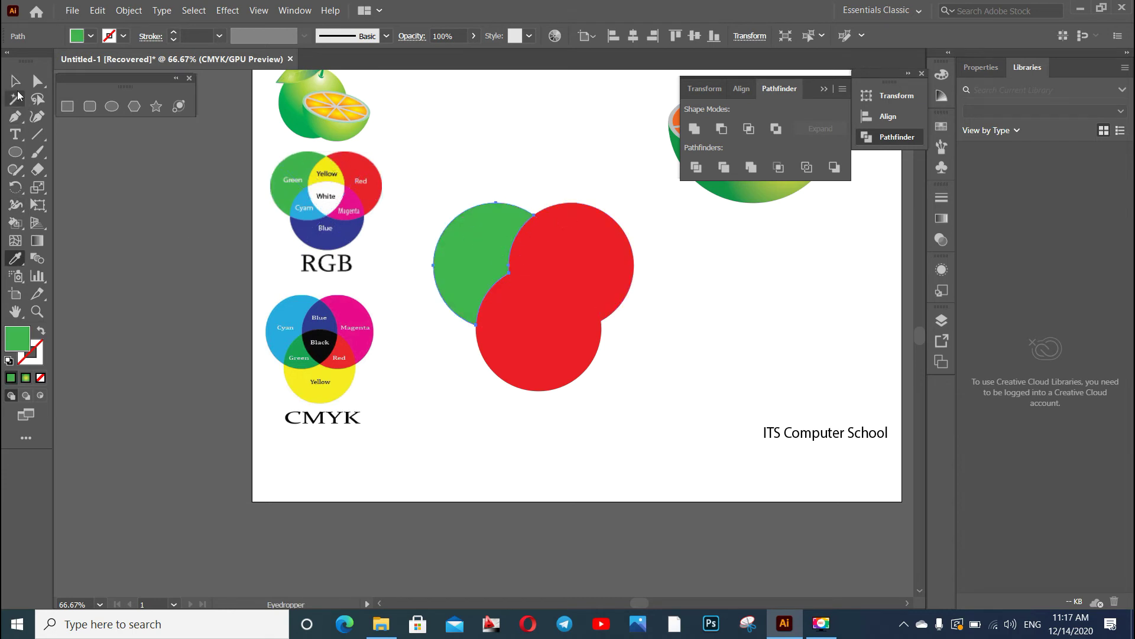
{"action": "key", "text": "v"}
{"action": "left_click", "coordinate": [522, 236]}
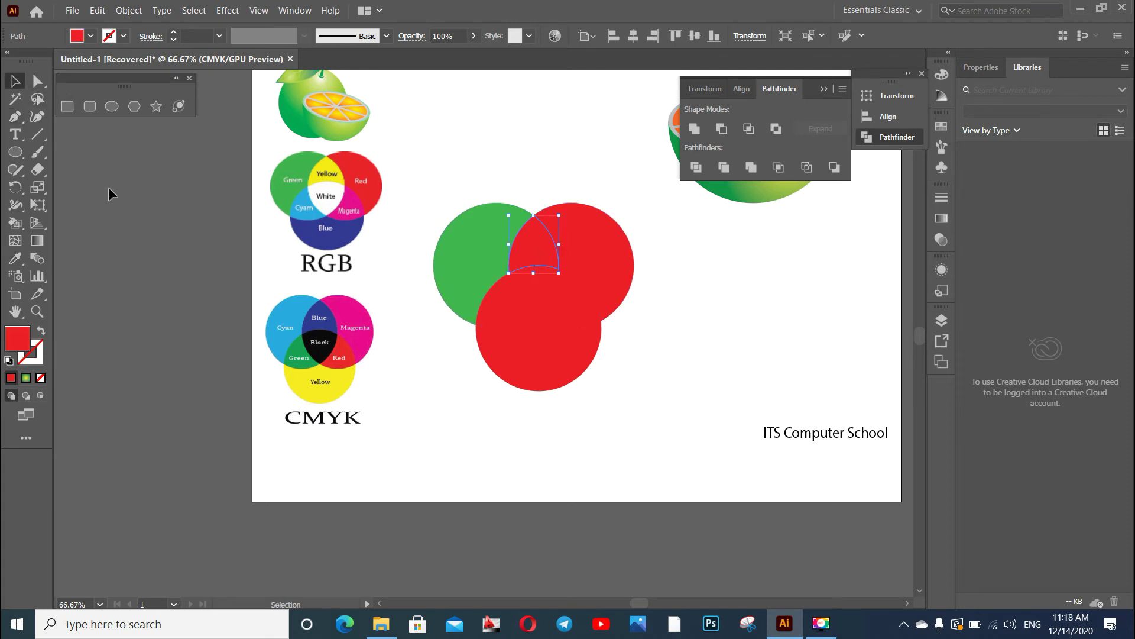
{"action": "left_click", "coordinate": [16, 258]}
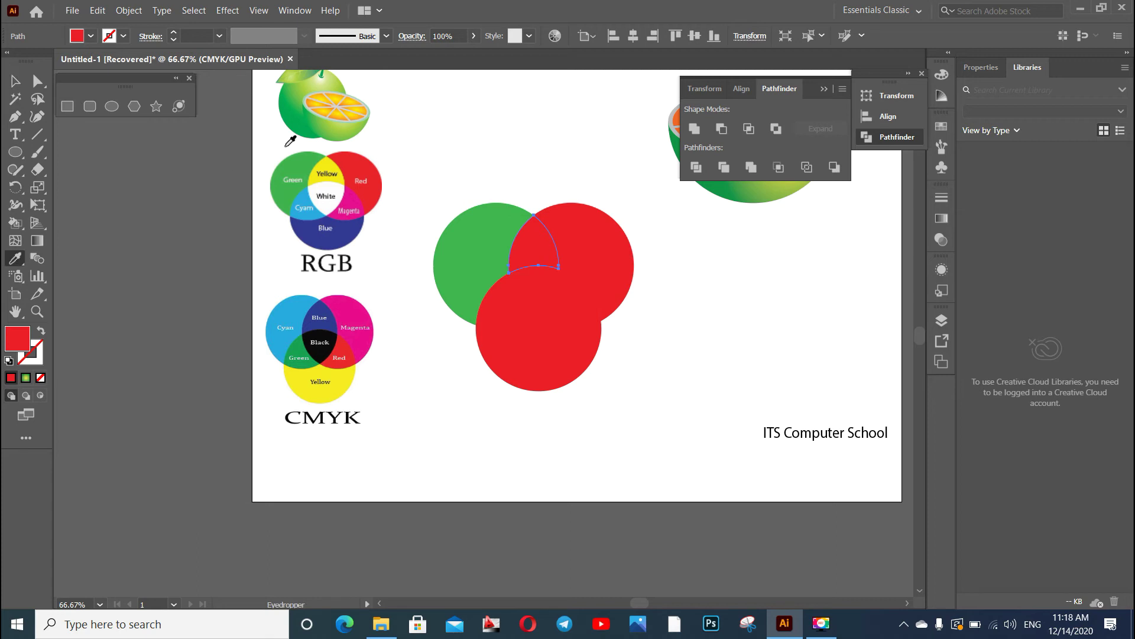
{"action": "left_click", "coordinate": [327, 160]}
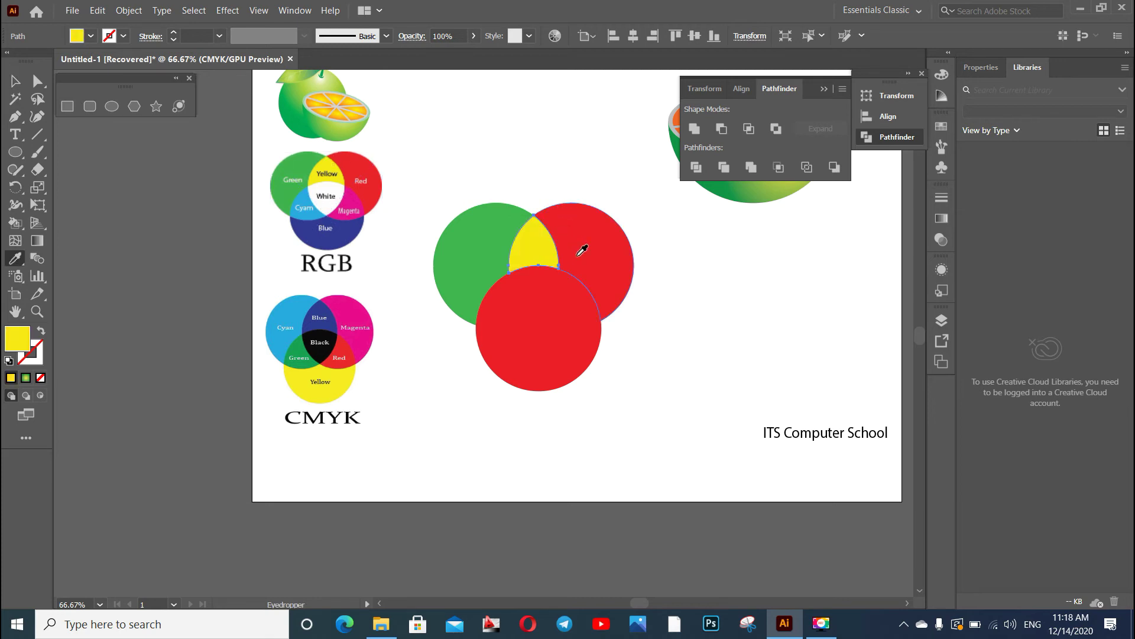
{"action": "key", "text": "v"}
{"action": "left_click", "coordinate": [598, 240]}
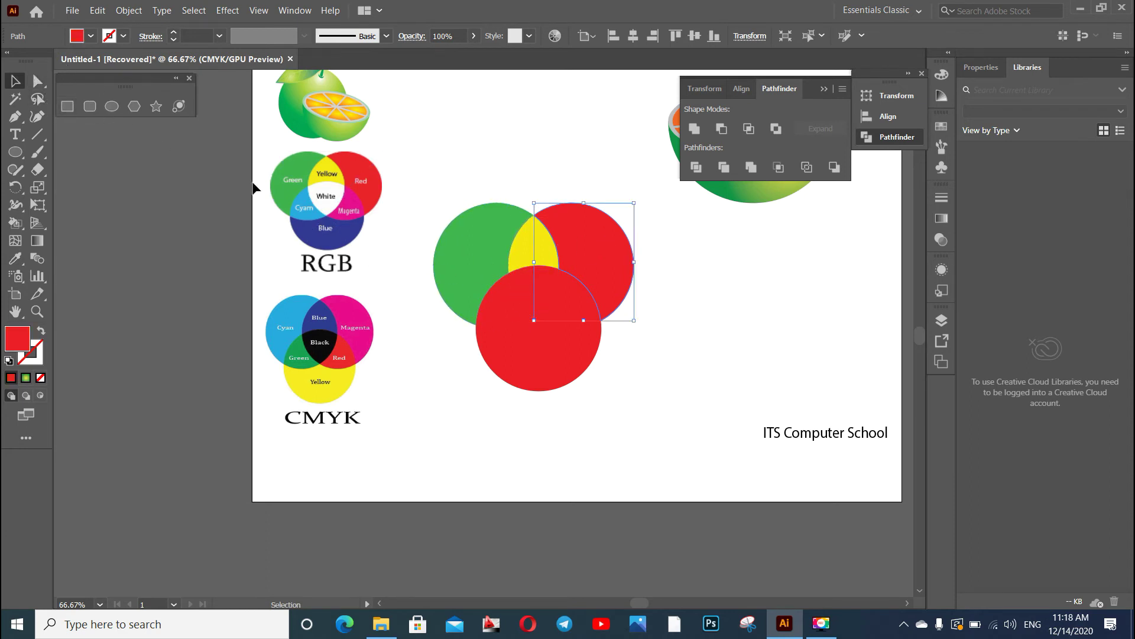
{"action": "left_click", "coordinate": [525, 283]}
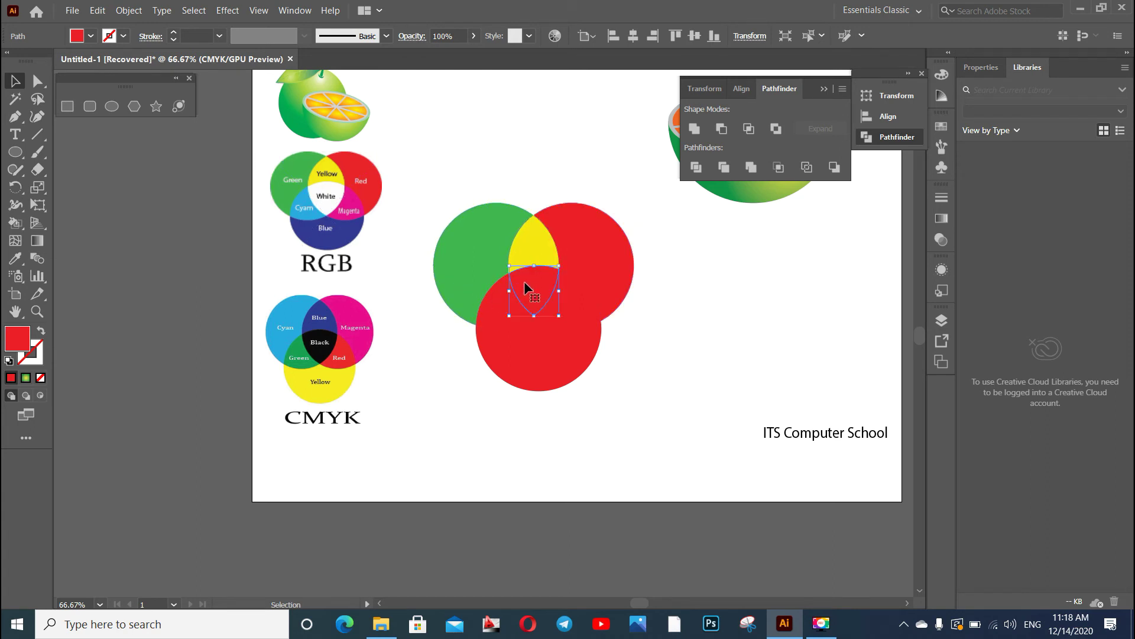
{"action": "left_click", "coordinate": [14, 260]}
{"action": "left_click", "coordinate": [335, 181]}
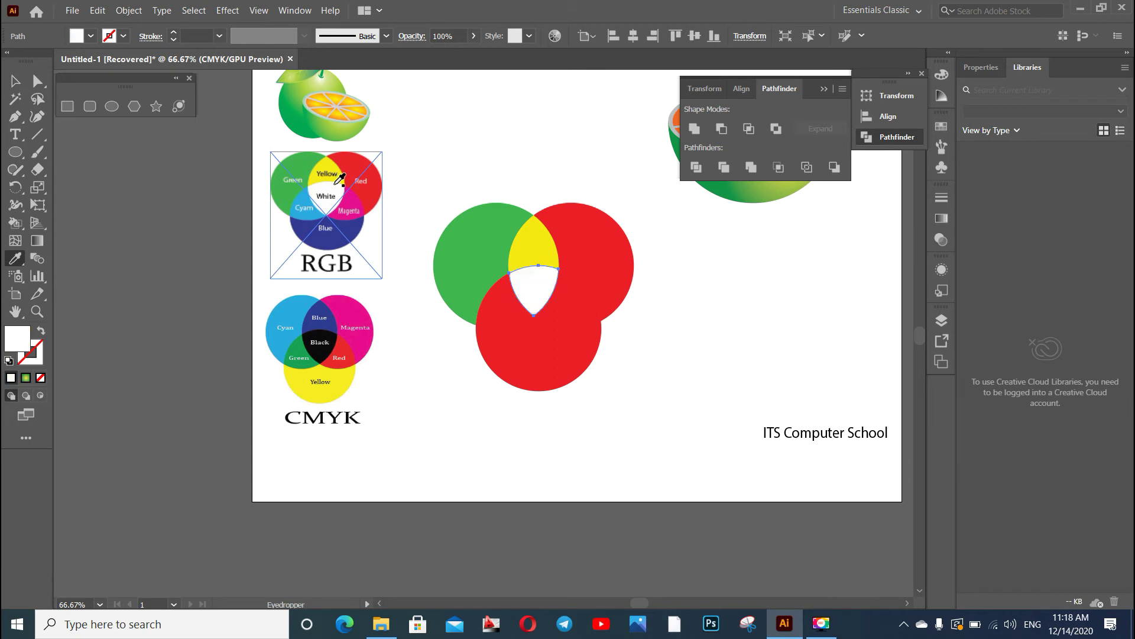
Sample cyan and magenta onto the lower-left and lower-right overlap pieces
{"action": "key", "text": "v"}
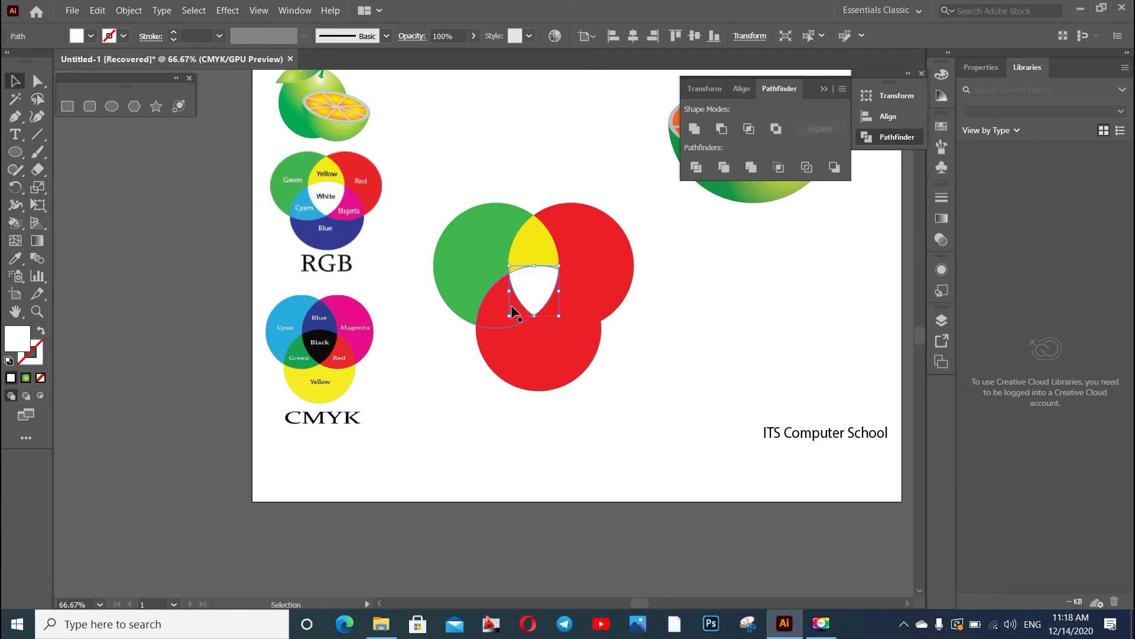
{"action": "left_click", "coordinate": [497, 299]}
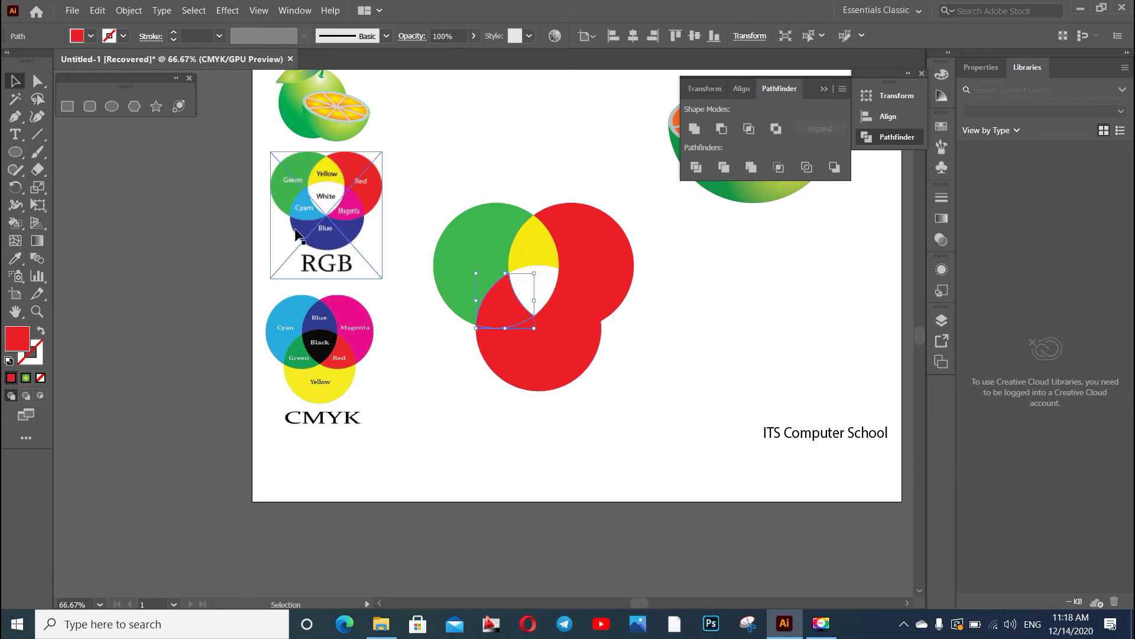
{"action": "left_click", "coordinate": [15, 259]}
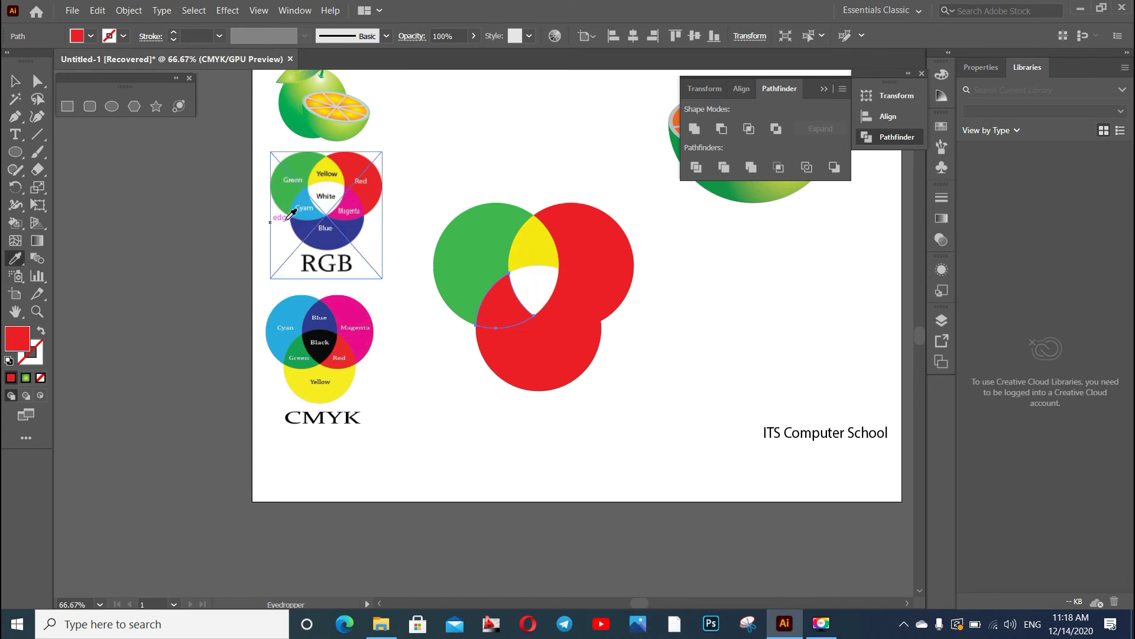
{"action": "left_click", "coordinate": [307, 204]}
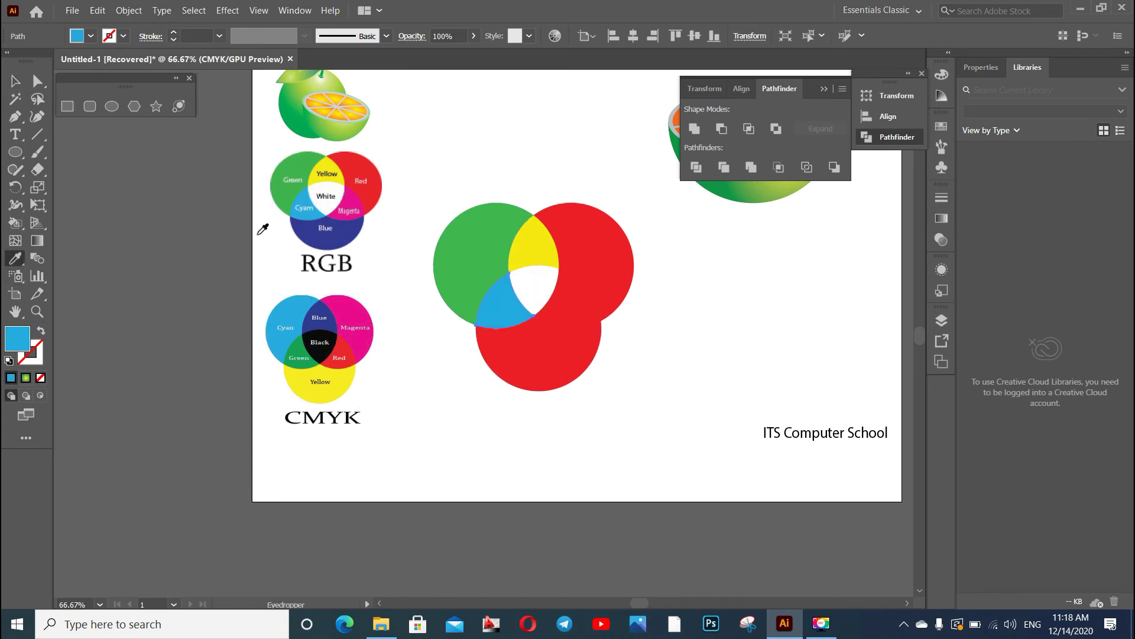
{"action": "key", "text": "v"}
{"action": "left_click", "coordinate": [566, 300]}
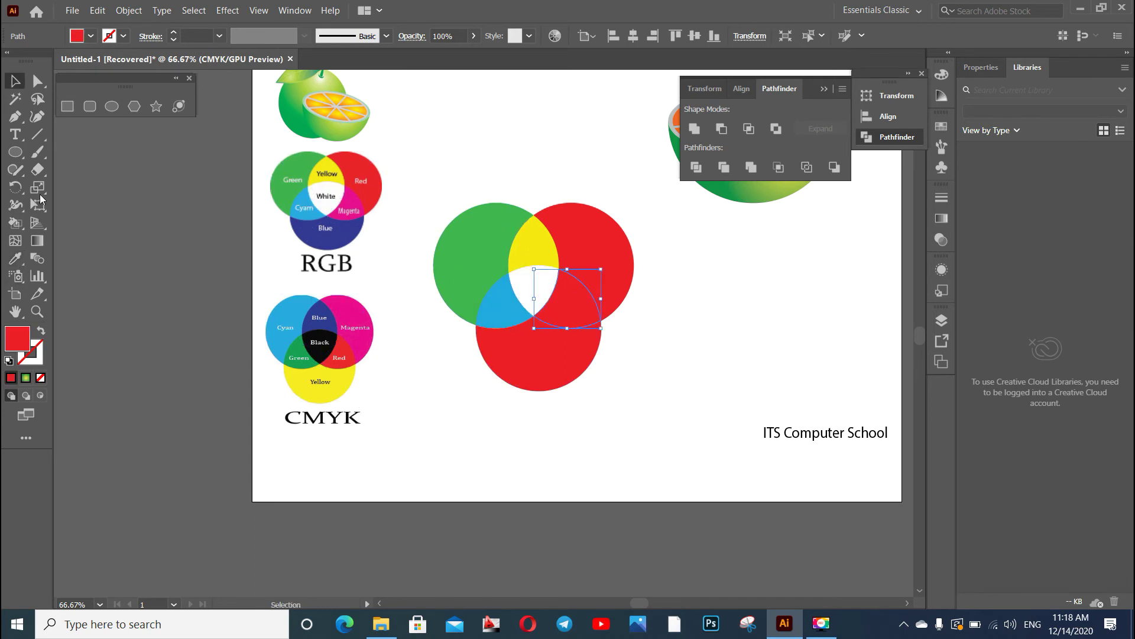
{"action": "left_click", "coordinate": [14, 258]}
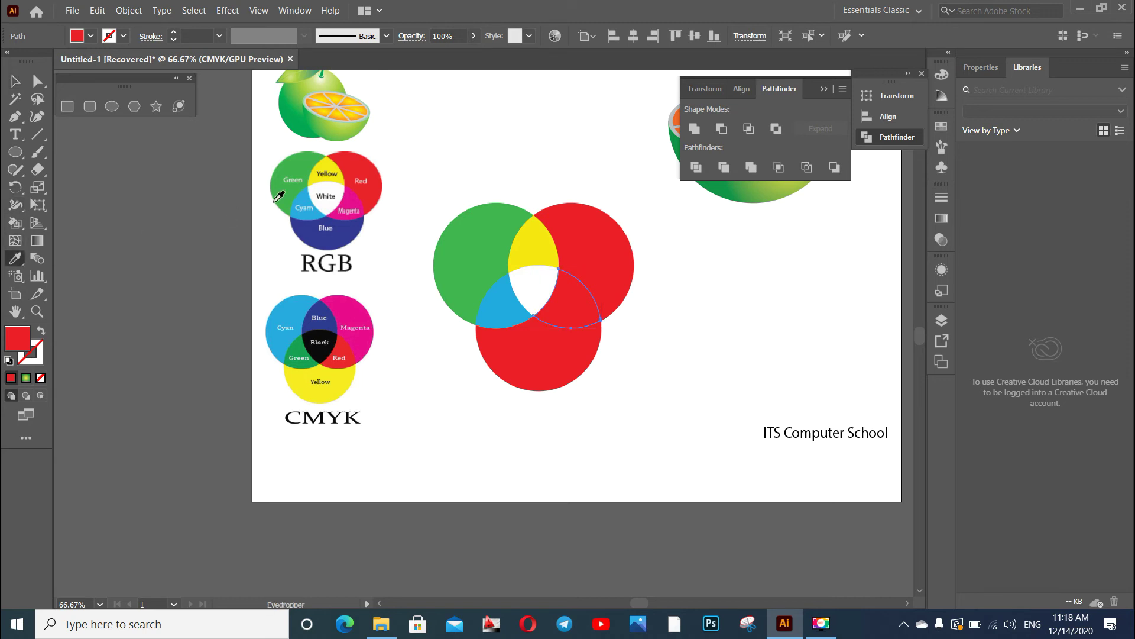
{"action": "left_click", "coordinate": [350, 200]}
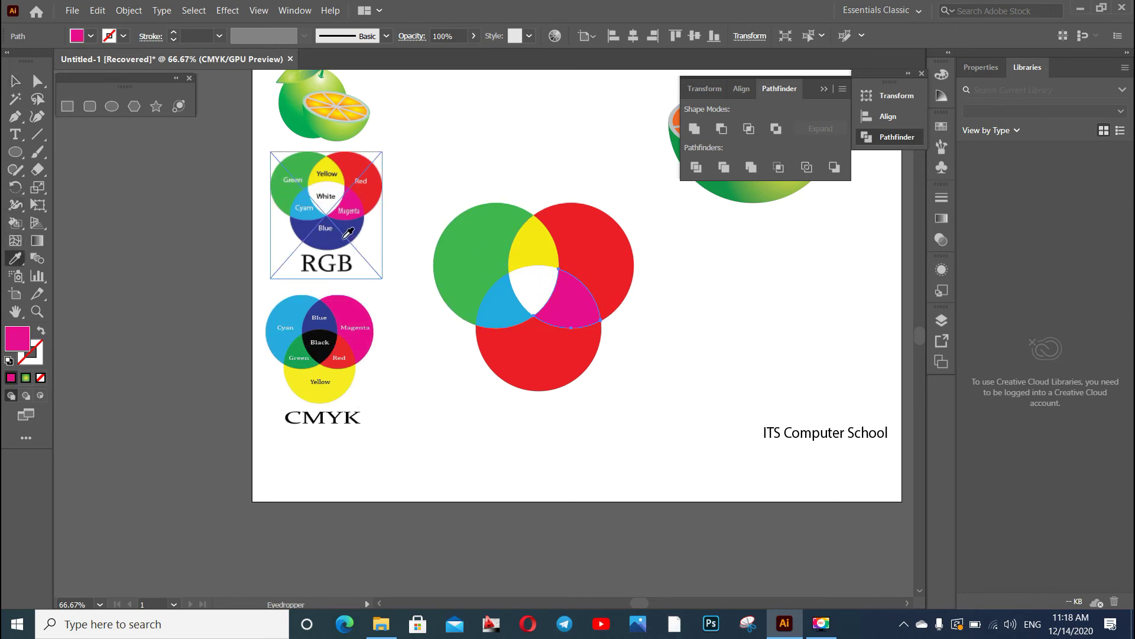
Colour the bottom circle the diagram's blue, then move all the RGB circles right
{"action": "key", "text": "v"}
{"action": "left_click", "coordinate": [530, 360]}
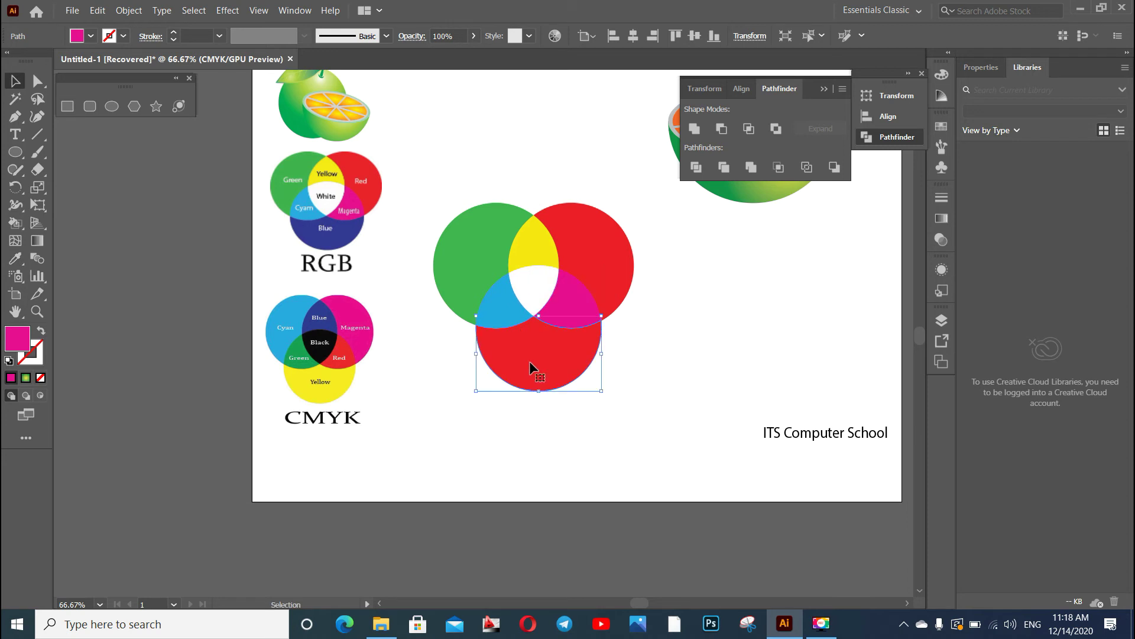
{"action": "key", "text": "i"}
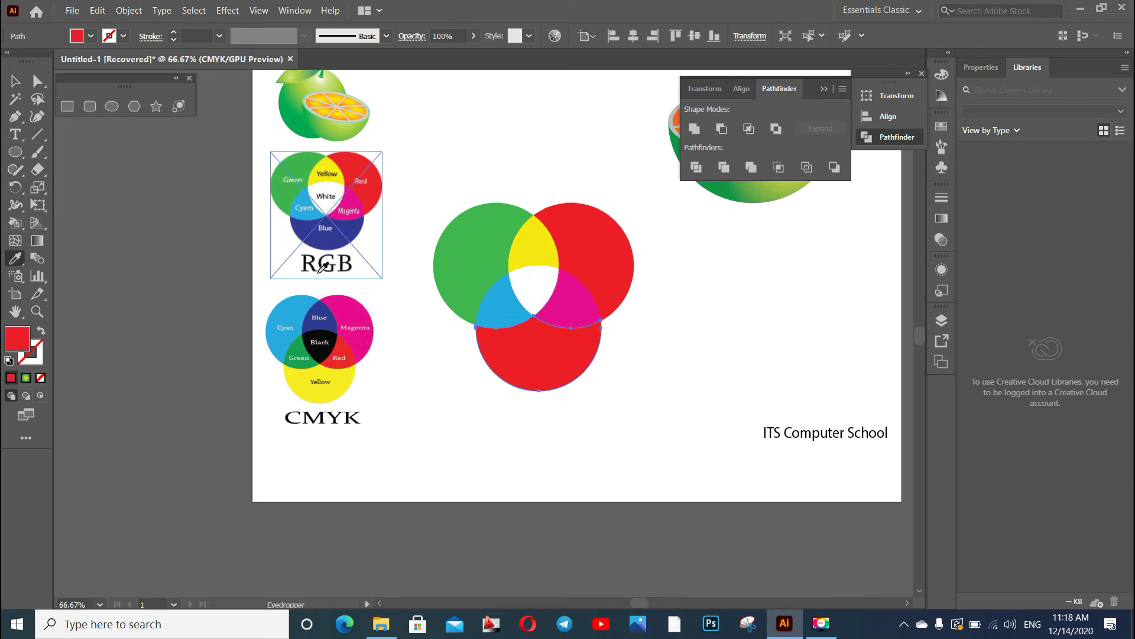
{"action": "left_click", "coordinate": [331, 236]}
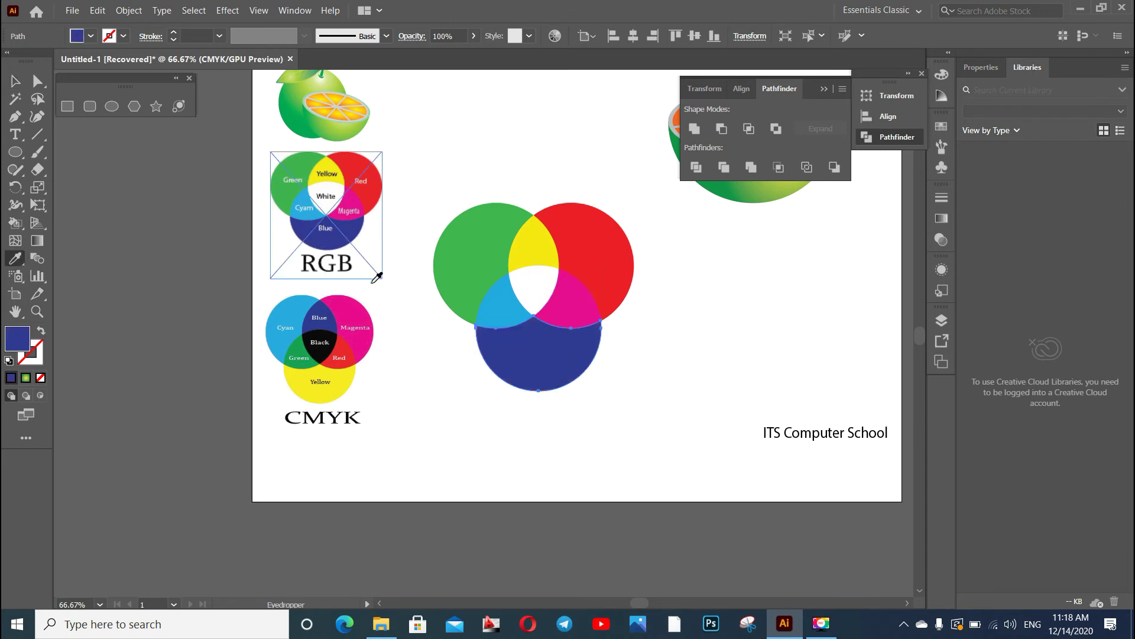
{"action": "left_click", "coordinate": [16, 82]}
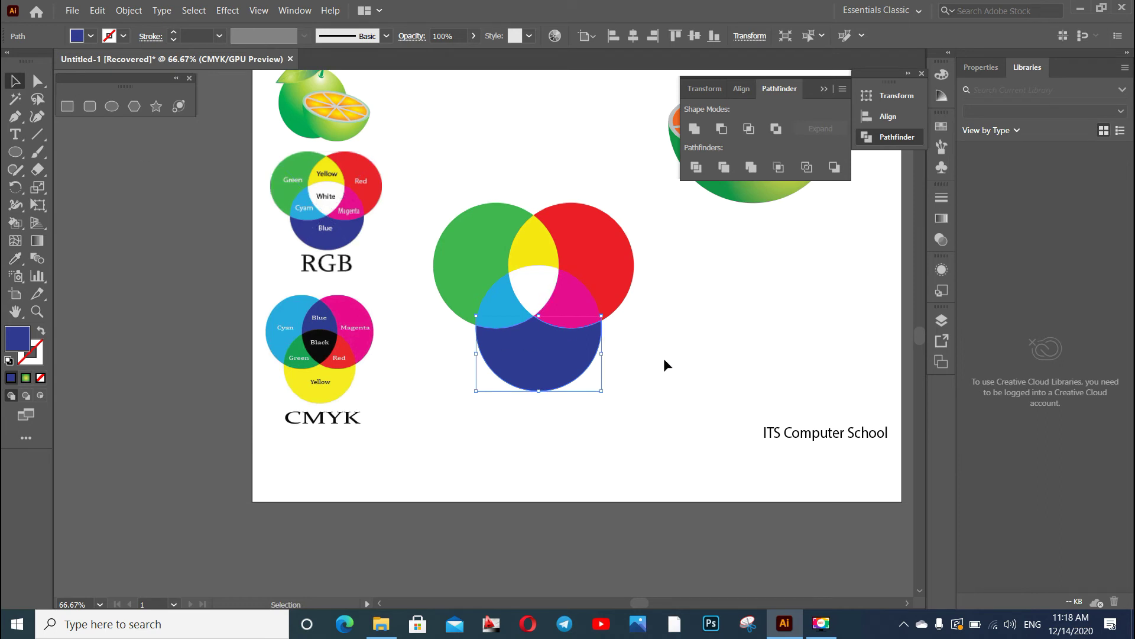
{"action": "left_click_drag", "start_coordinate": [644, 408], "coordinate": [442, 175]}
{"action": "mouse_move", "coordinate": [555, 287]}
{"action": "left_mouse_down"}
{"action": "mouse_move", "coordinate": [846, 261]}
{"action": "mouse_move", "coordinate": [835, 269]}
{"action": "left_mouse_up"}
Move the RGB circles to the right and draw a new circle with the Ellipse tool
{"action": "left_click", "coordinate": [578, 329]}
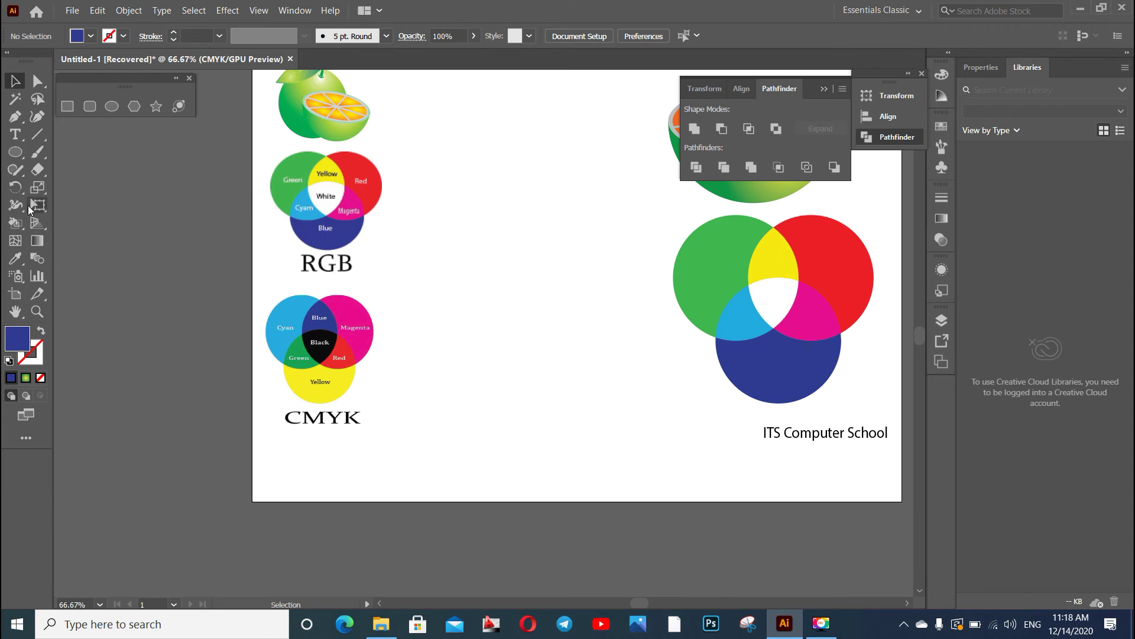
{"action": "left_click", "coordinate": [111, 107]}
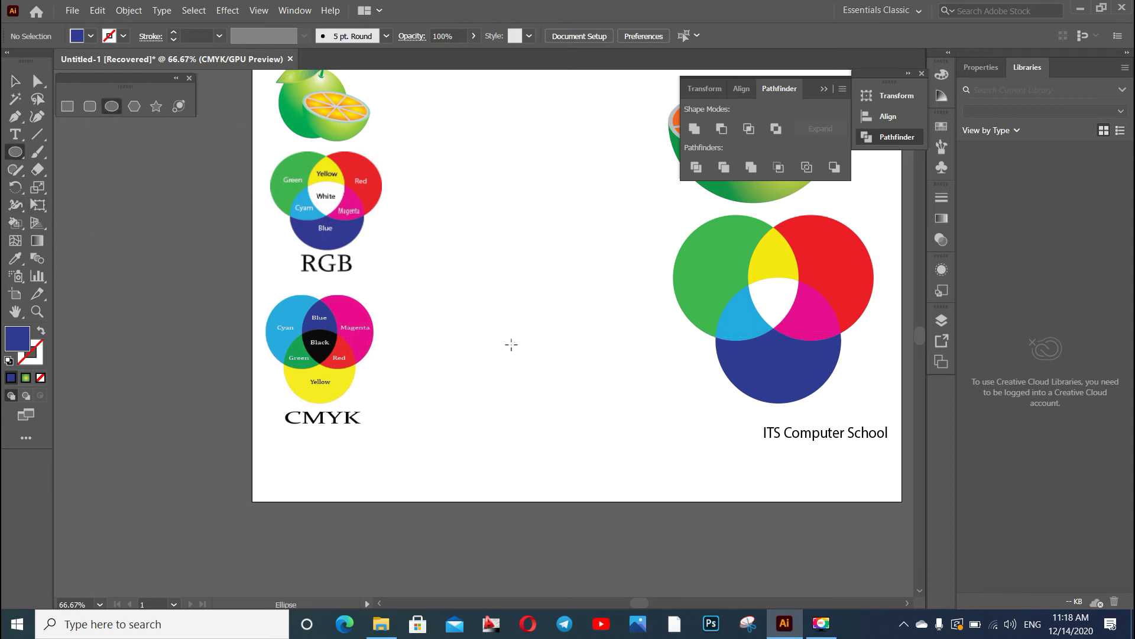
{"action": "mouse_move", "coordinate": [479, 281]}
{"action": "left_mouse_down"}
{"action": "mouse_move", "coordinate": [547, 325]}
{"action": "mouse_move", "coordinate": [588, 388]}
{"action": "left_mouse_up"}
{"action": "key", "text": "v"}
{"action": "left_click_drag", "start_coordinate": [526, 314], "coordinate": [447, 306]}
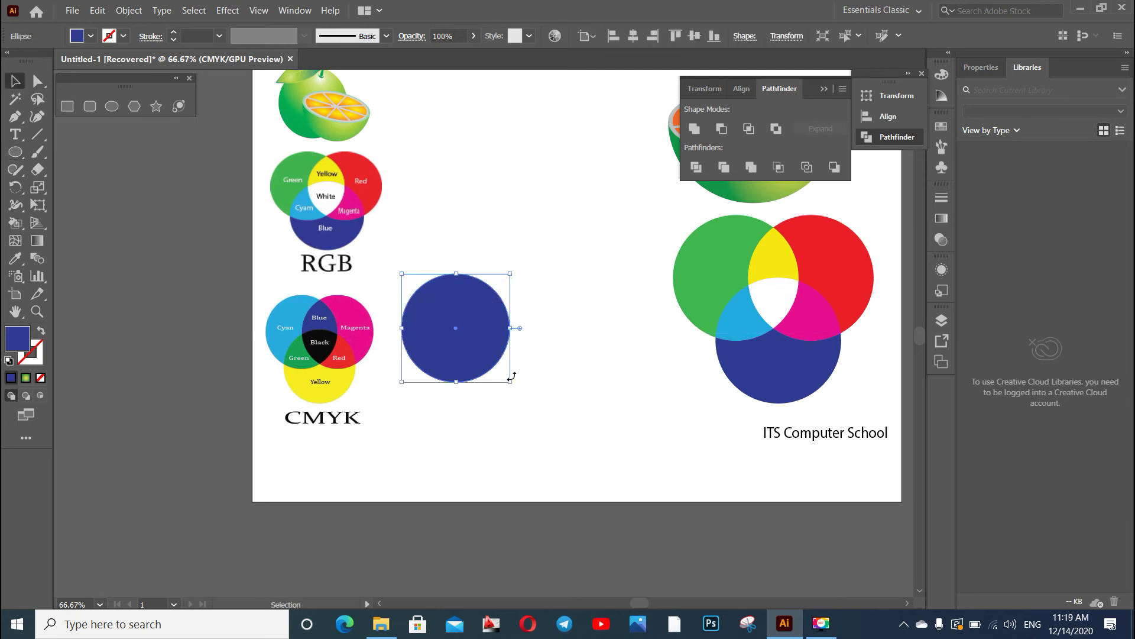
Duplicate the circle twice into an overlapping triangle and centre the trio mid-artboard
{"action": "left_click_drag", "start_coordinate": [470, 358], "coordinate": [529, 358]}
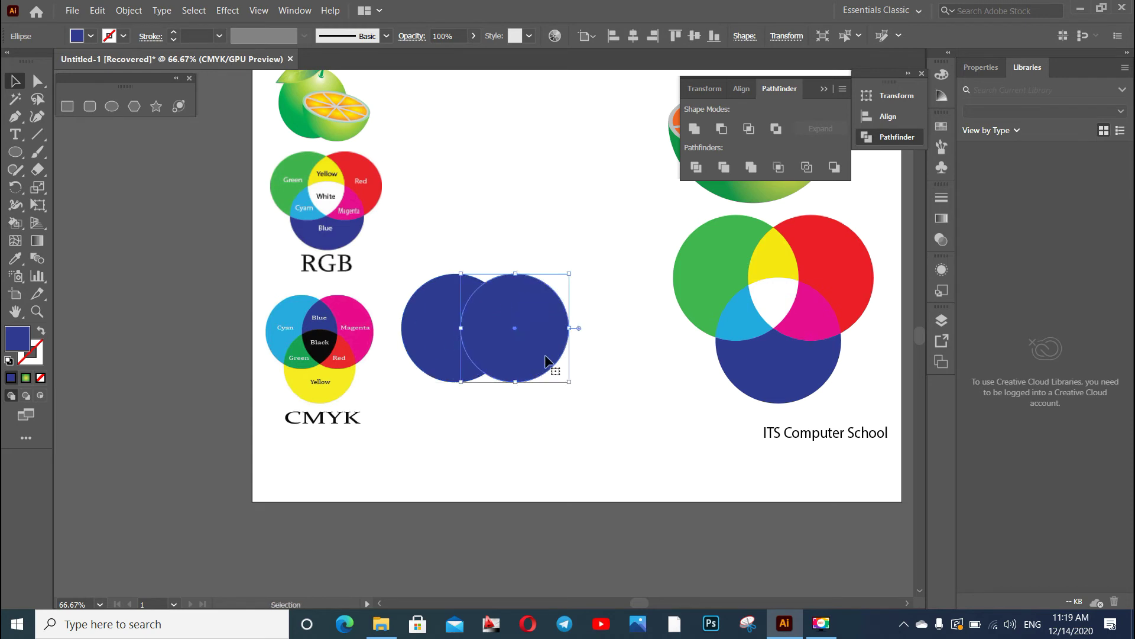
{"action": "mouse_move", "coordinate": [538, 362]}
{"action": "left_mouse_down"}
{"action": "mouse_move", "coordinate": [530, 407]}
{"action": "mouse_move", "coordinate": [509, 407]}
{"action": "left_mouse_up"}
{"action": "left_click", "coordinate": [600, 264]}
{"action": "left_click_drag", "start_coordinate": [625, 256], "coordinate": [408, 445]}
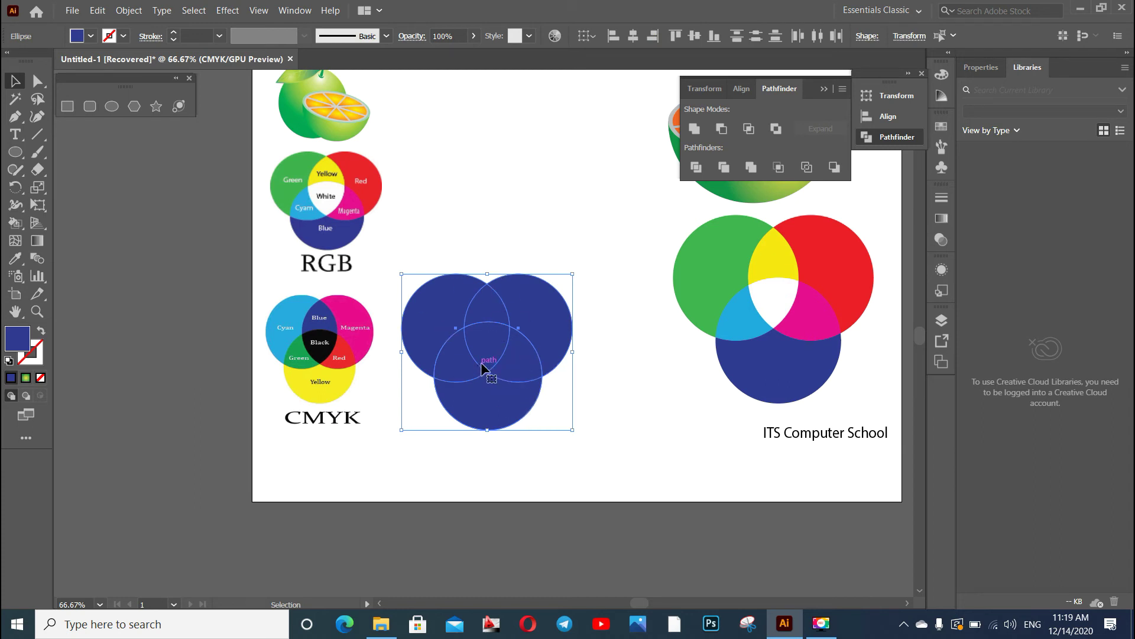
{"action": "left_click_drag", "start_coordinate": [497, 363], "coordinate": [498, 362]}
{"action": "left_click_drag", "start_coordinate": [512, 357], "coordinate": [512, 358]}
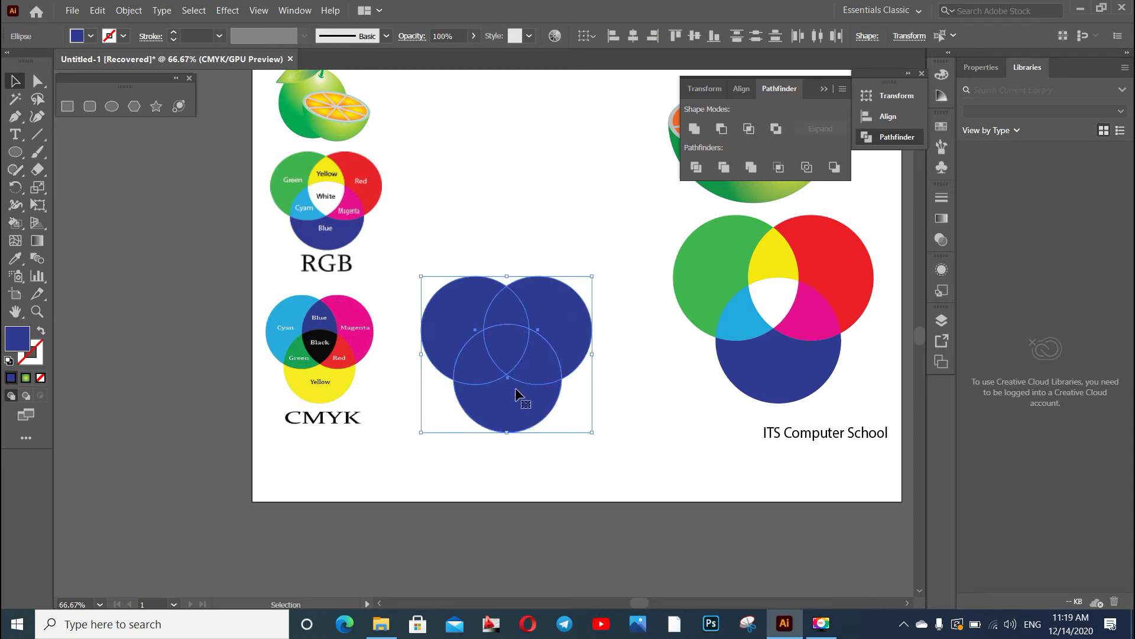
{"action": "left_click", "coordinate": [16, 223]}
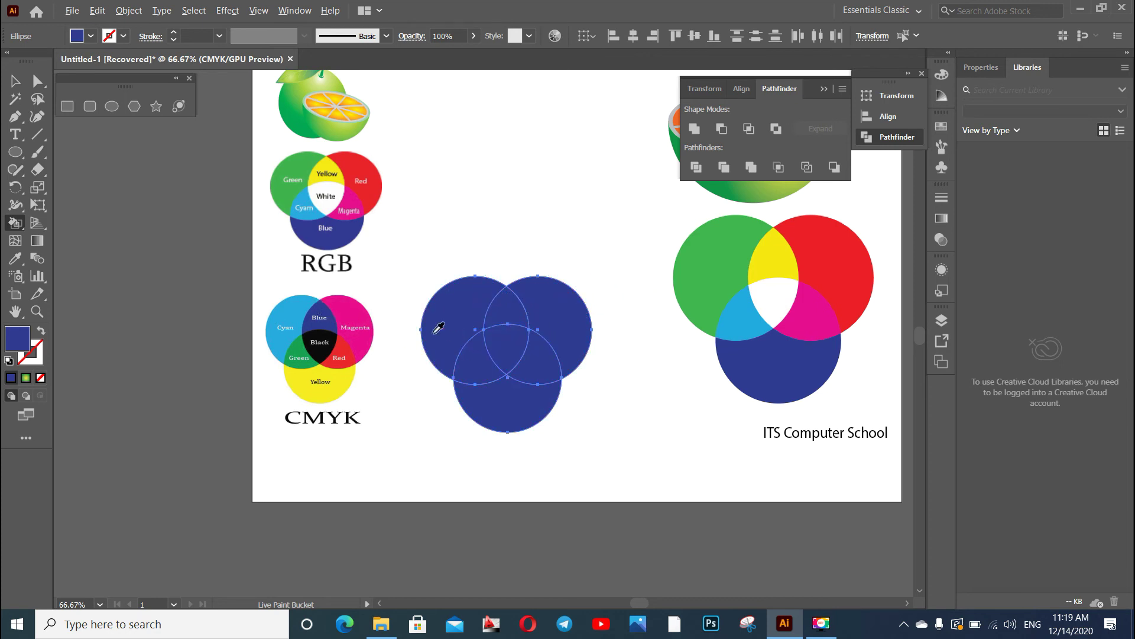
Paint the left circle cyan, top overlap dark blue, right circle magenta, and centre black
{"action": "left_click", "coordinate": [296, 310], "text": "alt"}
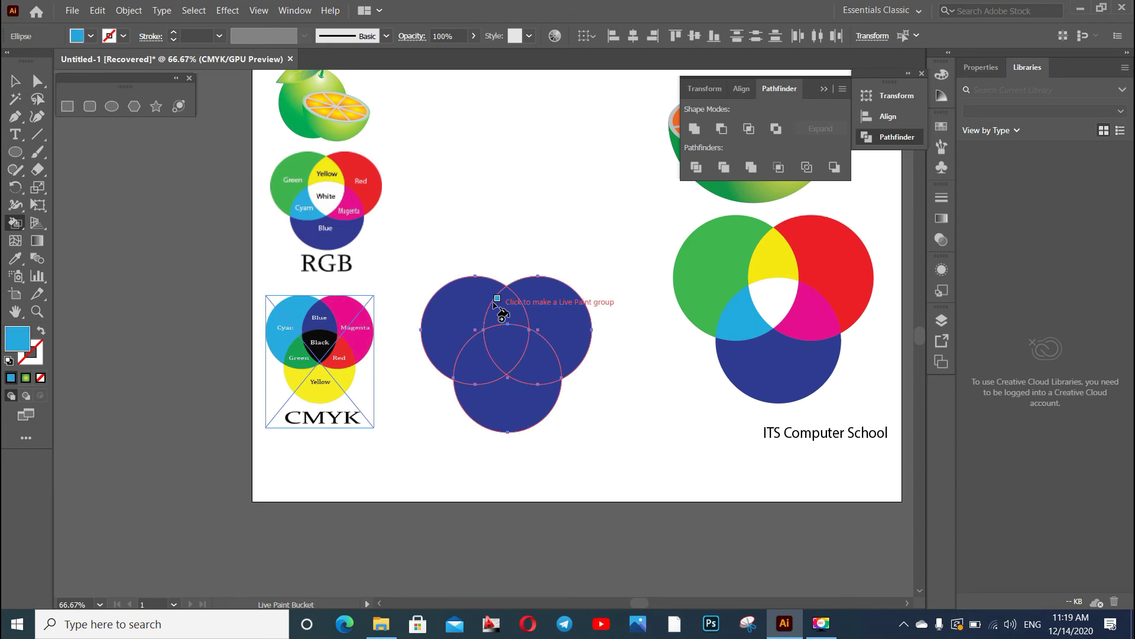
{"action": "left_click", "coordinate": [457, 299]}
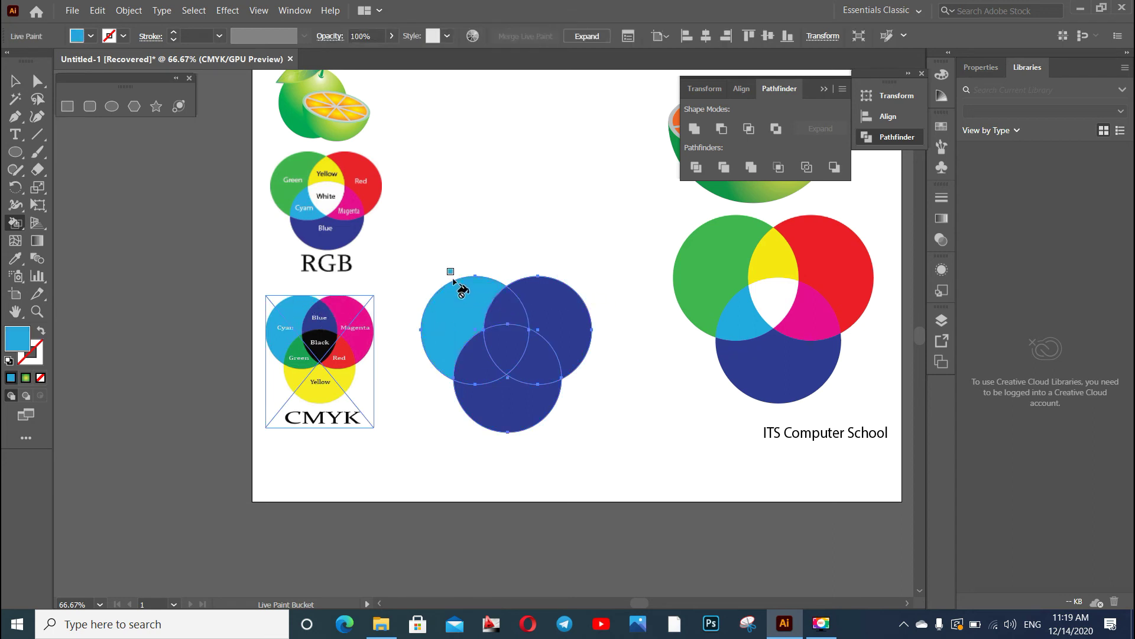
{"action": "left_click", "coordinate": [322, 308], "text": "alt"}
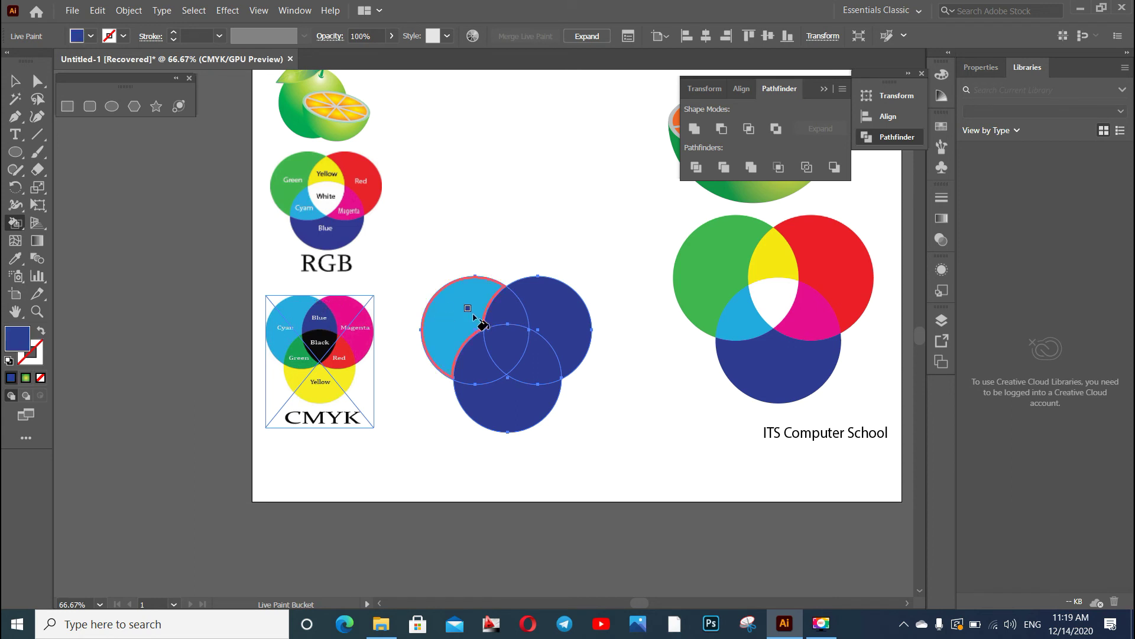
{"action": "left_click", "coordinate": [505, 307]}
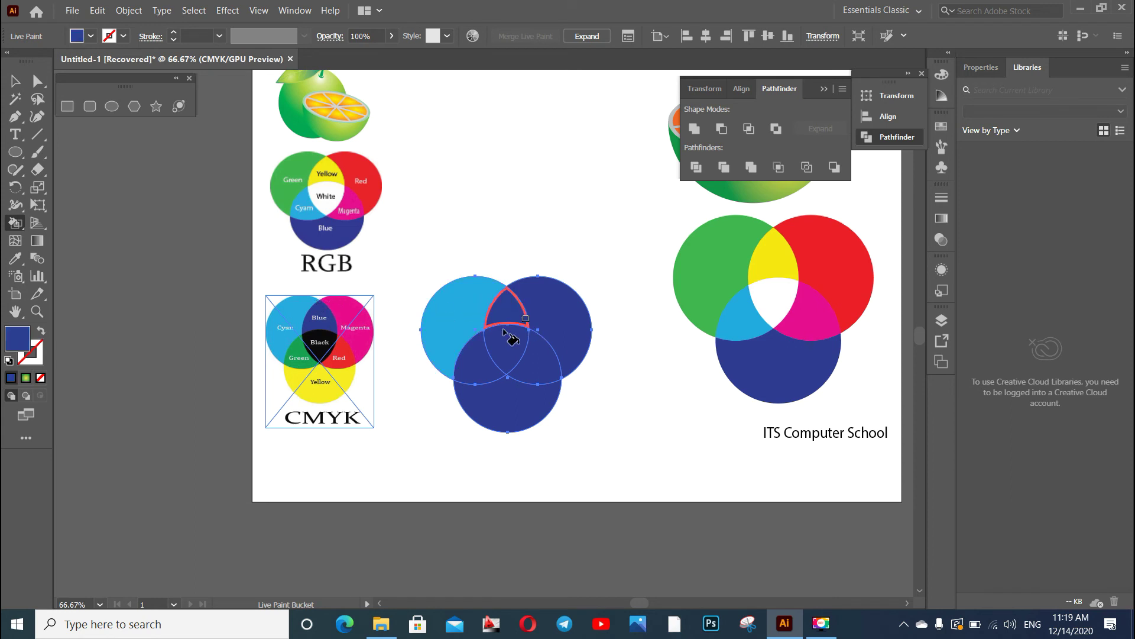
{"action": "left_click", "coordinate": [350, 306], "text": "alt"}
{"action": "left_click", "coordinate": [556, 319]}
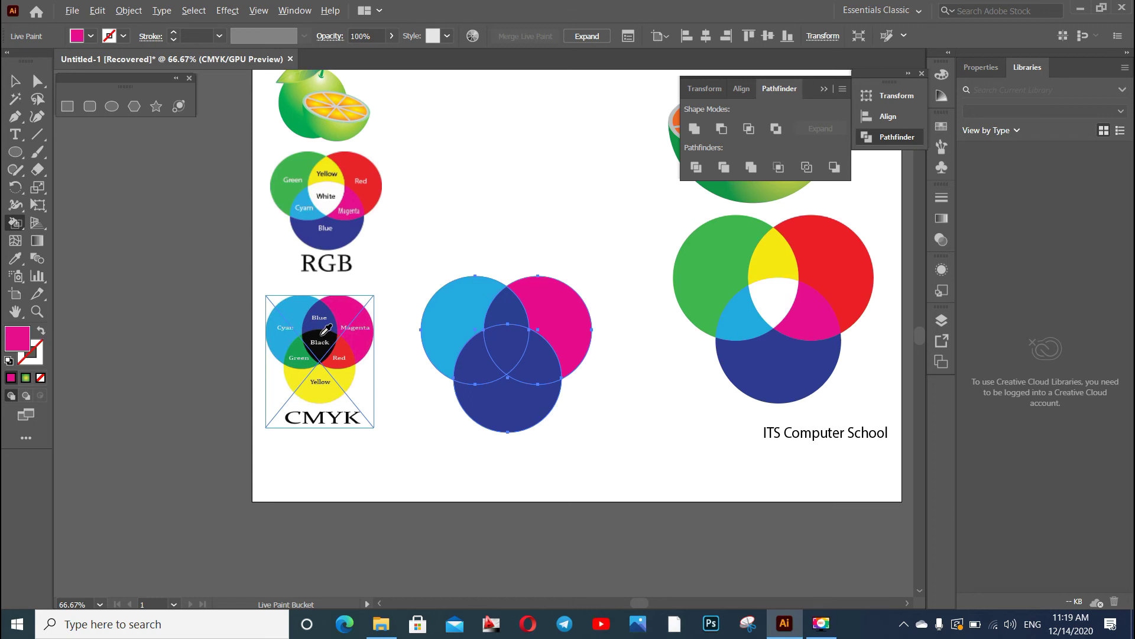
{"action": "left_click", "coordinate": [322, 335], "text": "alt"}
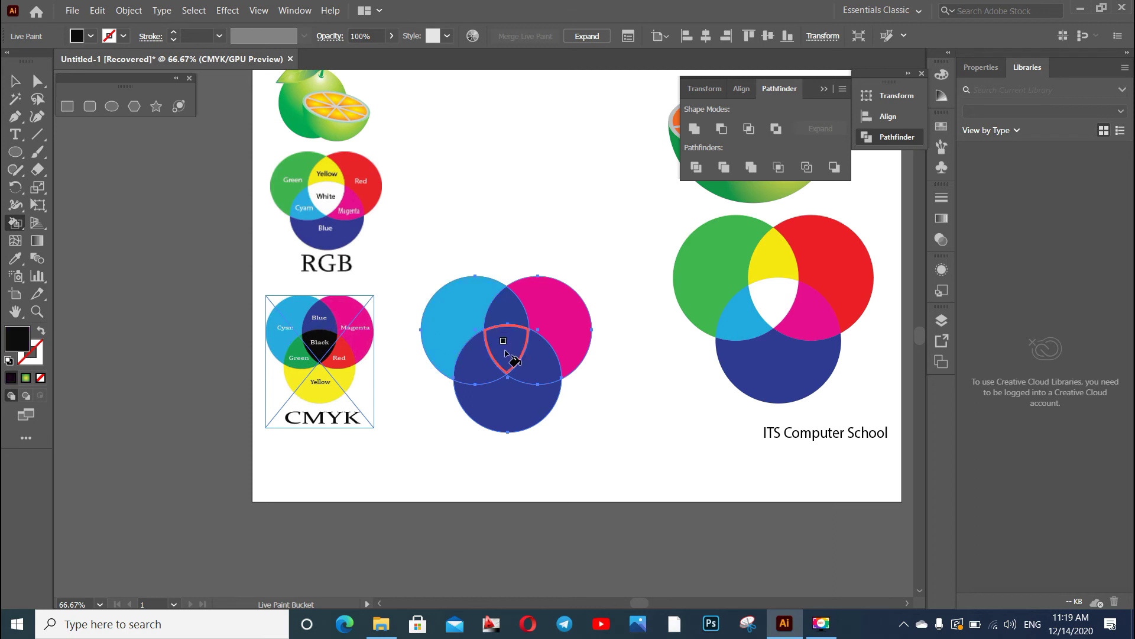
{"action": "left_click", "coordinate": [507, 352]}
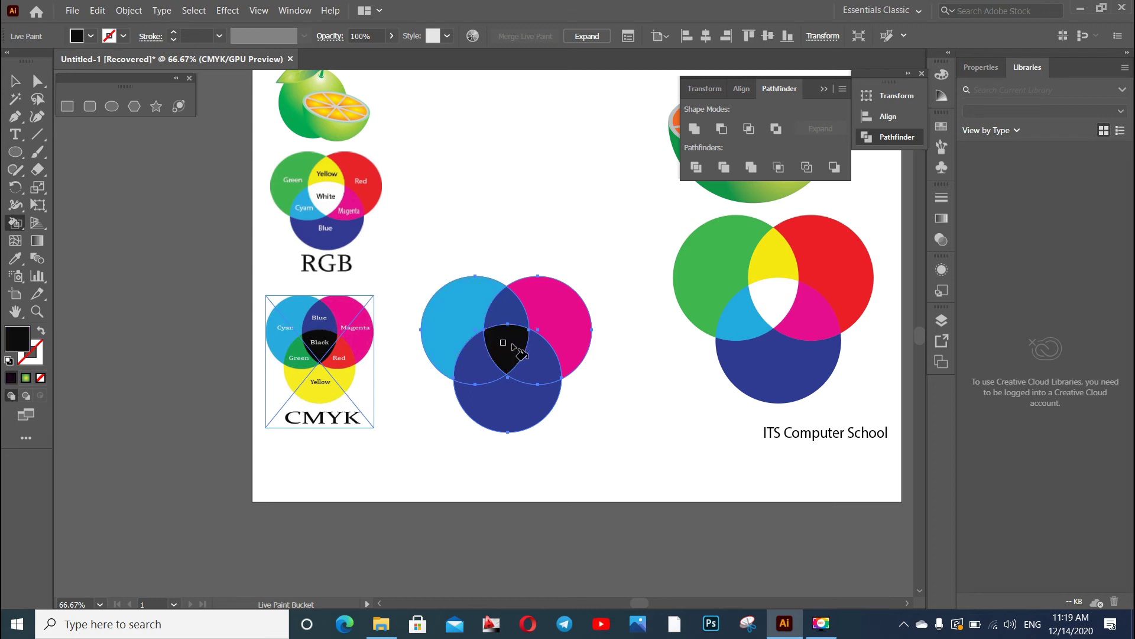
Paint the left overlap green, lower-right overlap red, and bottom circle yellow
{"action": "left_click", "coordinate": [301, 345], "text": "alt"}
{"action": "left_click", "coordinate": [464, 366]}
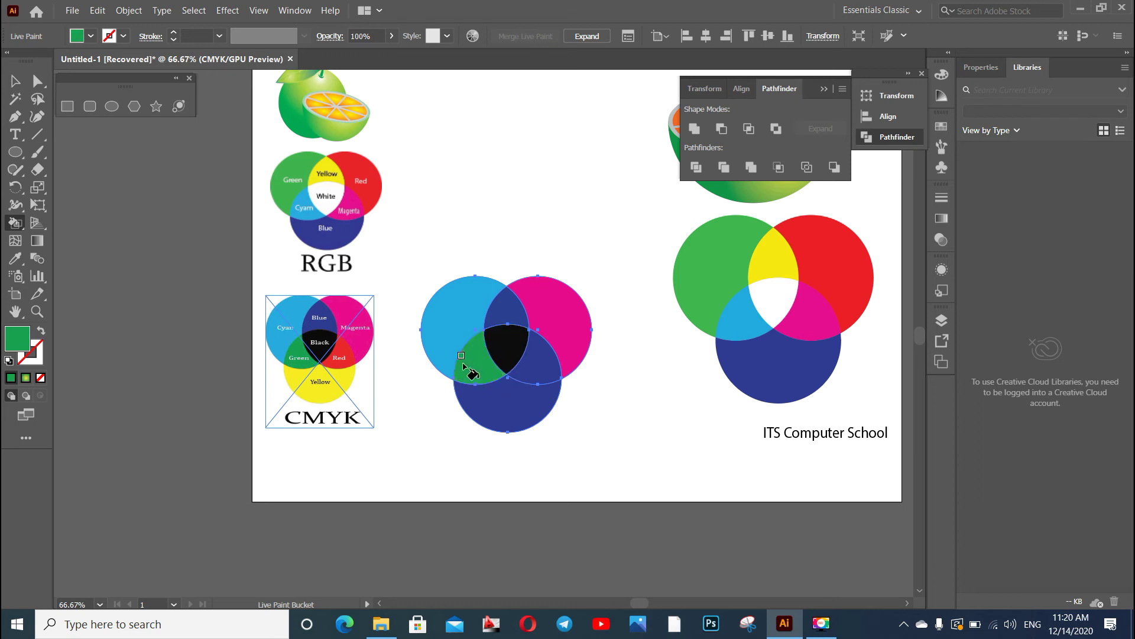
{"action": "left_click", "coordinate": [347, 349], "text": "alt"}
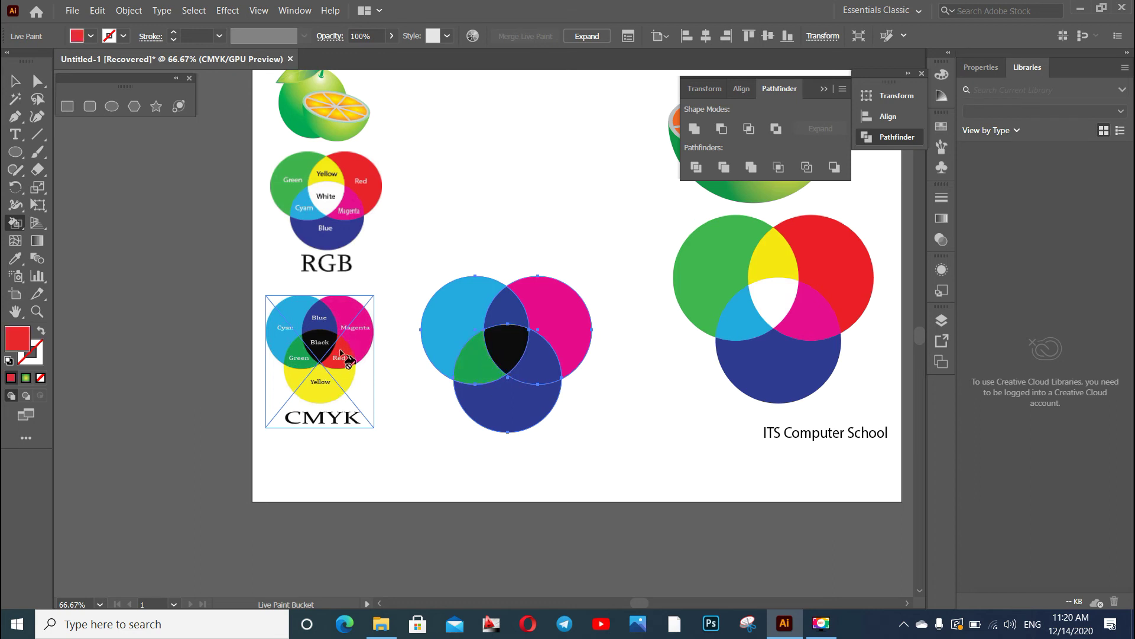
{"action": "left_click", "coordinate": [540, 367]}
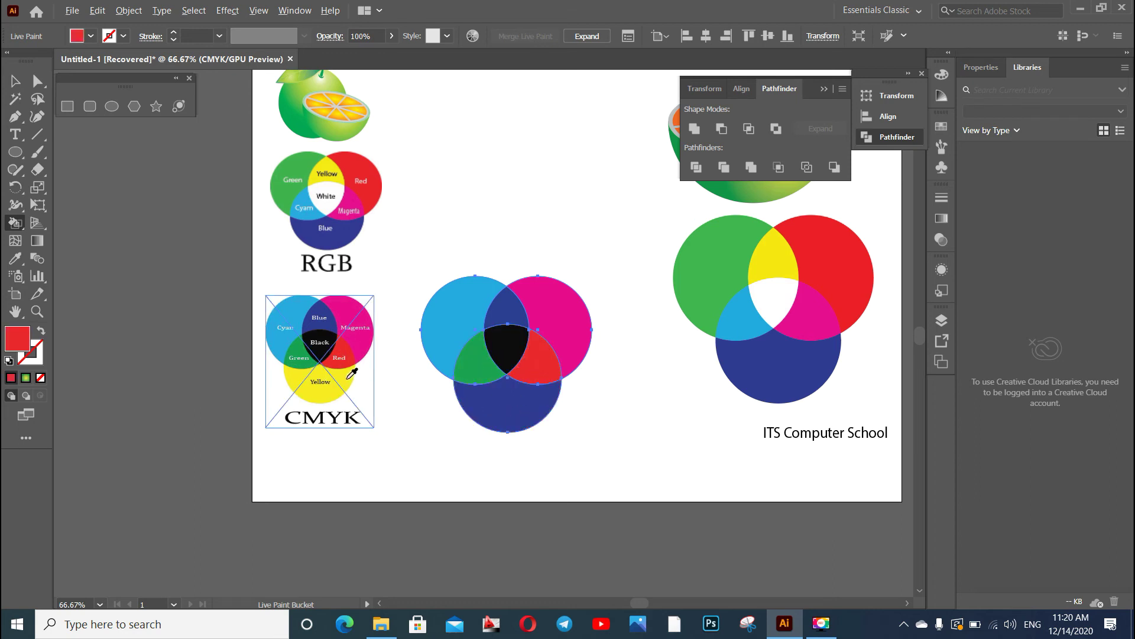
{"action": "left_click", "coordinate": [350, 378], "text": "alt"}
{"action": "left_click", "coordinate": [497, 411]}
{"action": "left_click", "coordinate": [15, 81]}
{"action": "left_click", "coordinate": [608, 231]}
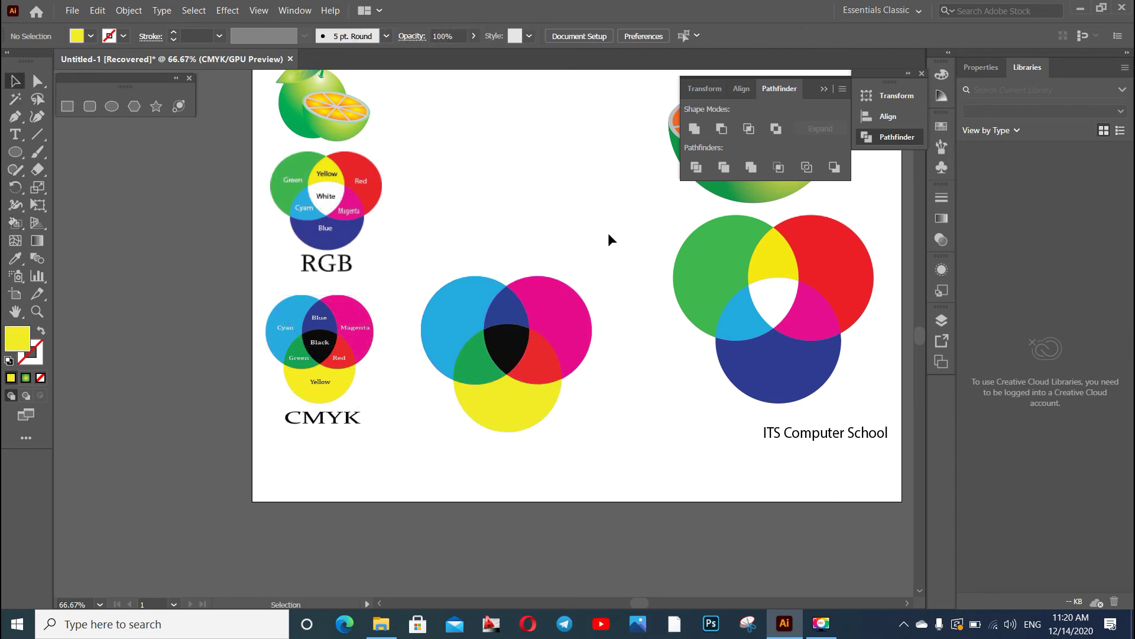
Shift the painted CMYK circle trio up and right to sit level with the RGB diagram
{"action": "left_click_drag", "start_coordinate": [563, 369], "coordinate": [424, 452]}
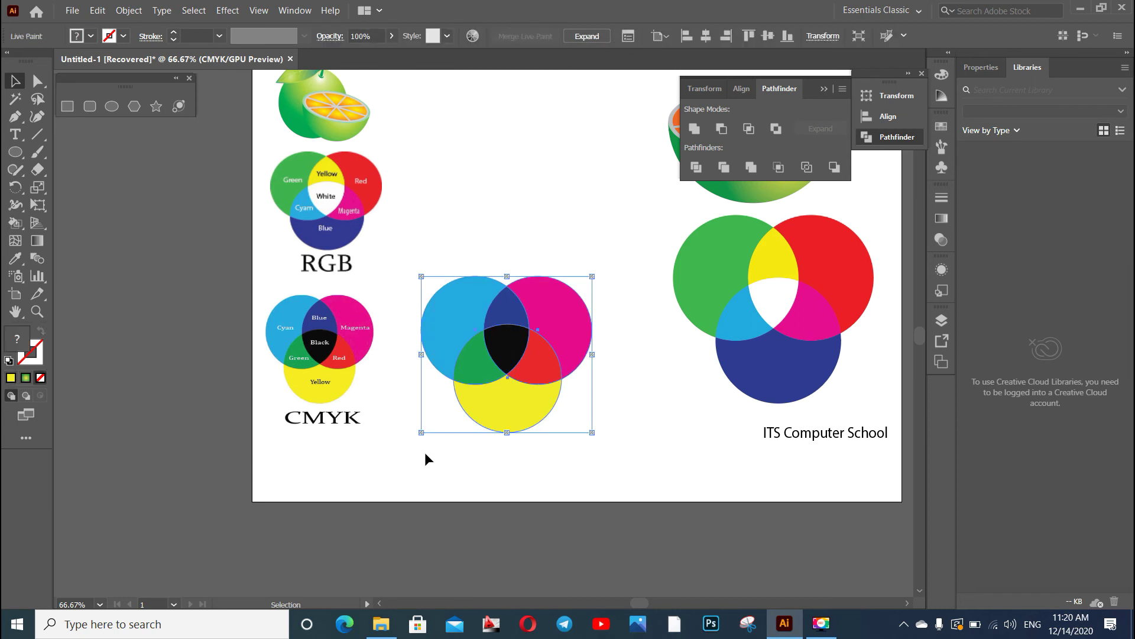
{"action": "left_click_drag", "start_coordinate": [506, 397], "coordinate": [553, 356]}
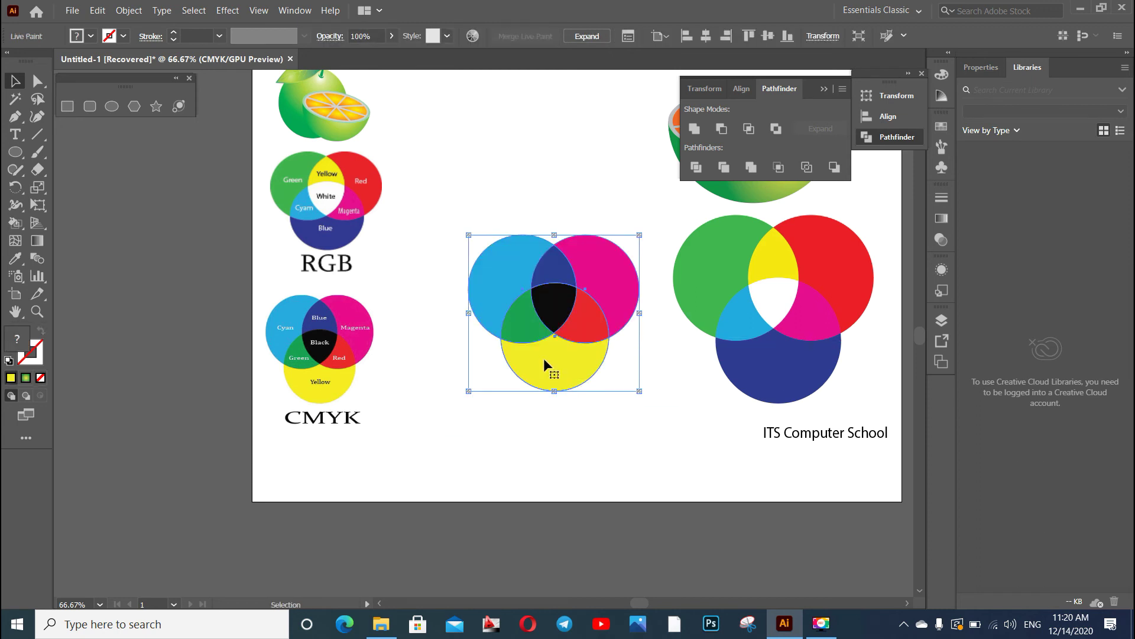
{"action": "left_click", "coordinate": [686, 460]}
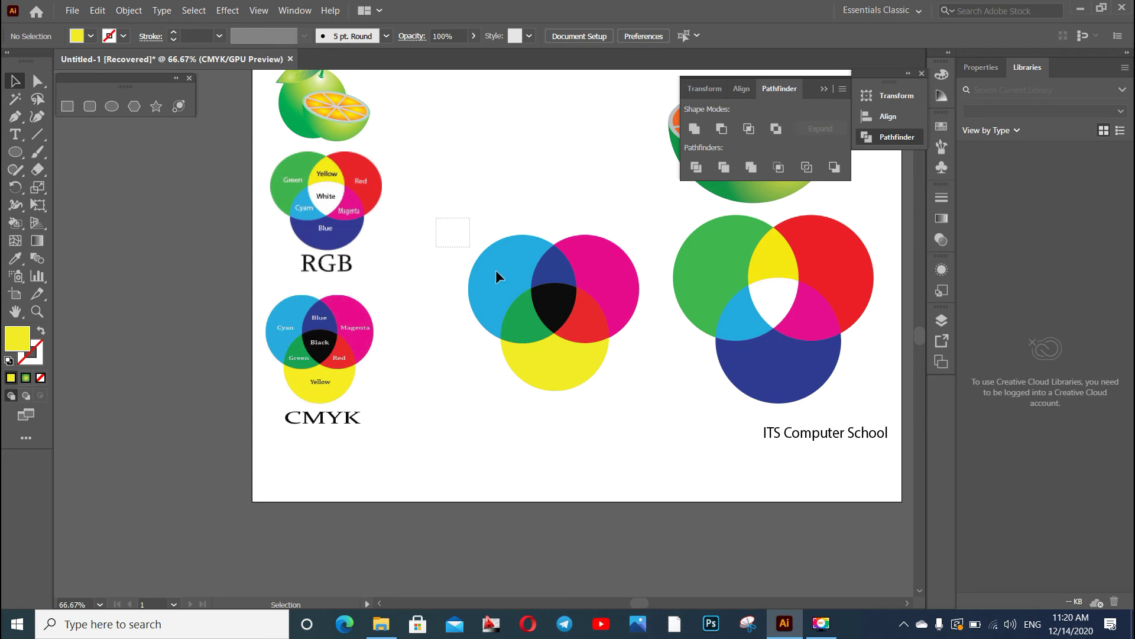
{"action": "left_click_drag", "start_coordinate": [495, 271], "coordinate": [652, 416]}
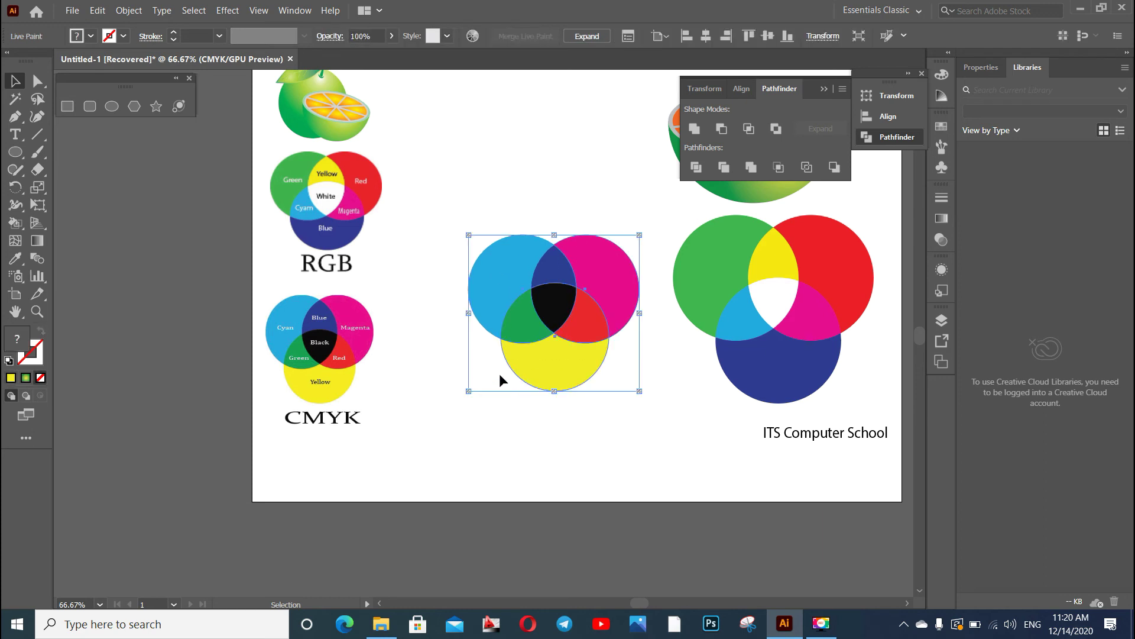
{"action": "left_click", "coordinate": [451, 470]}
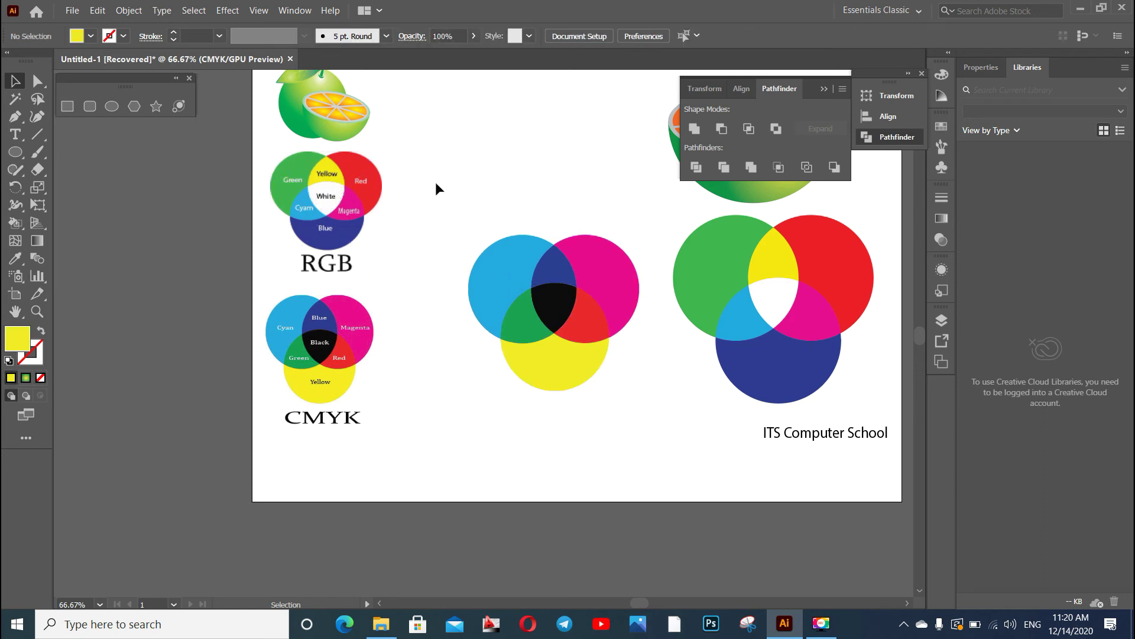
{"action": "left_click_drag", "start_coordinate": [420, 200], "coordinate": [654, 430]}
{"action": "left_click", "coordinate": [480, 357]}
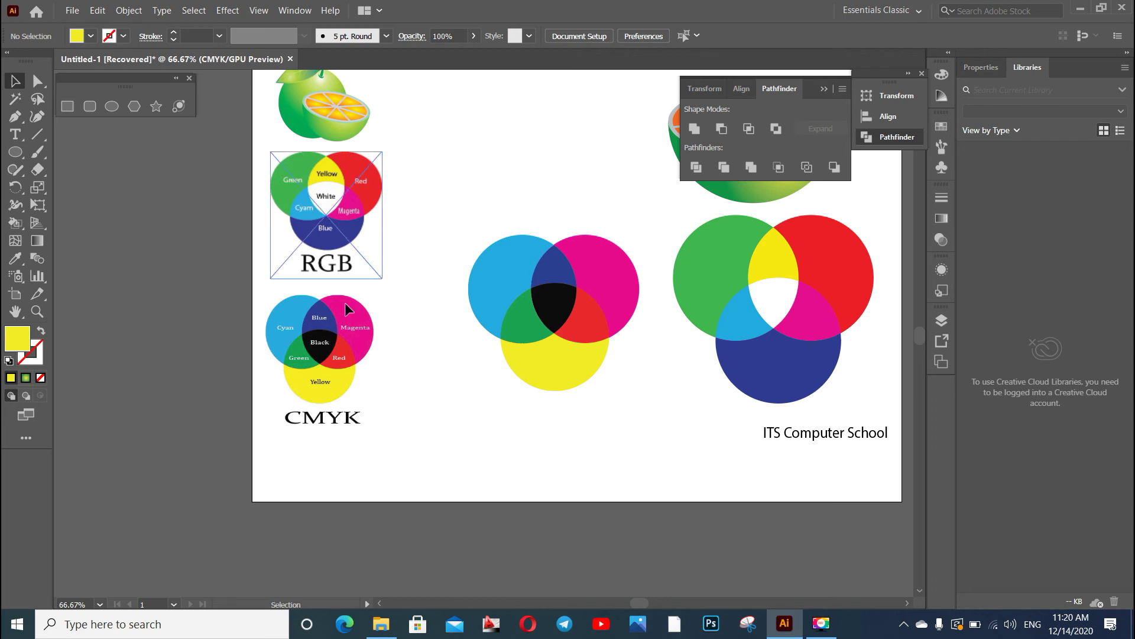
Create a 'Yellow' text label and place it inside the yellow circle
{"action": "left_click", "coordinate": [15, 134]}
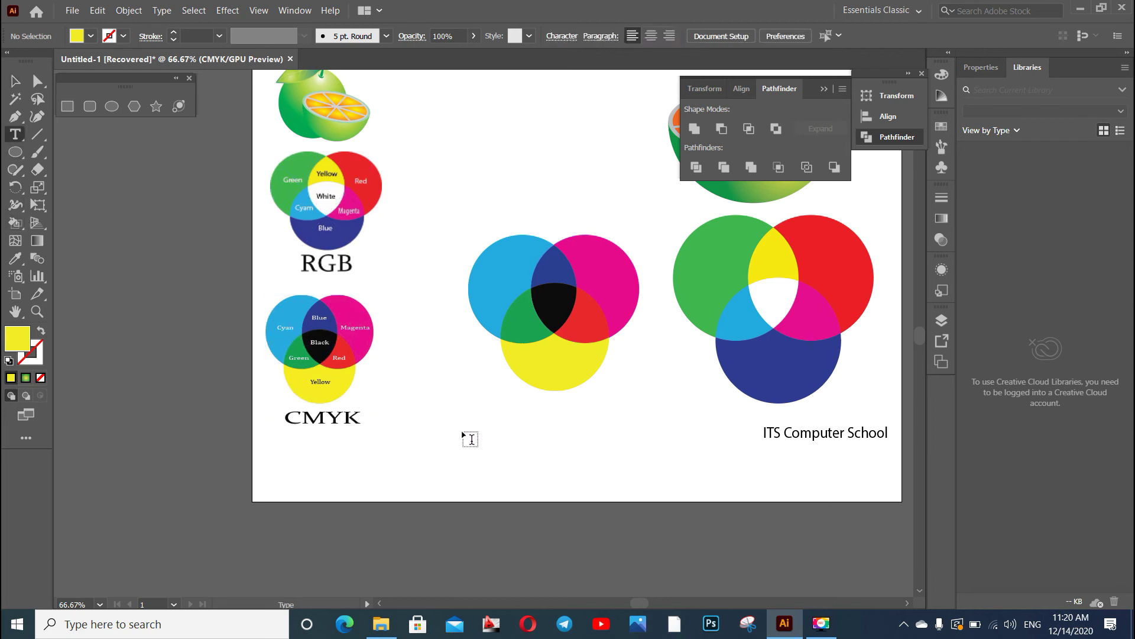
{"action": "left_click", "coordinate": [431, 427]}
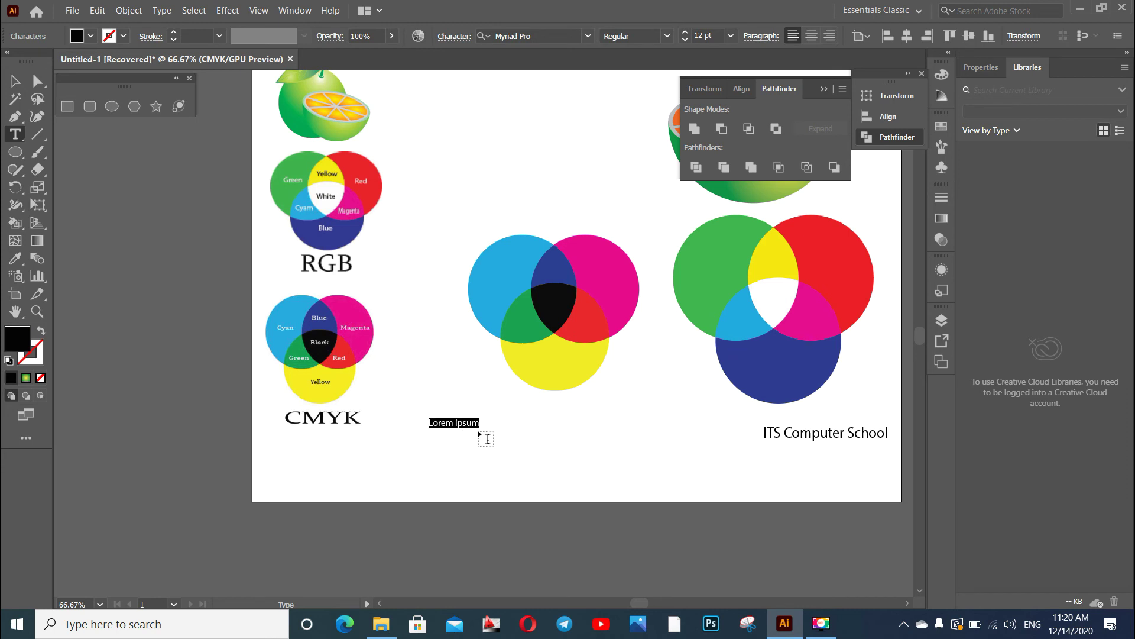
{"action": "type", "text": "Yellow"}
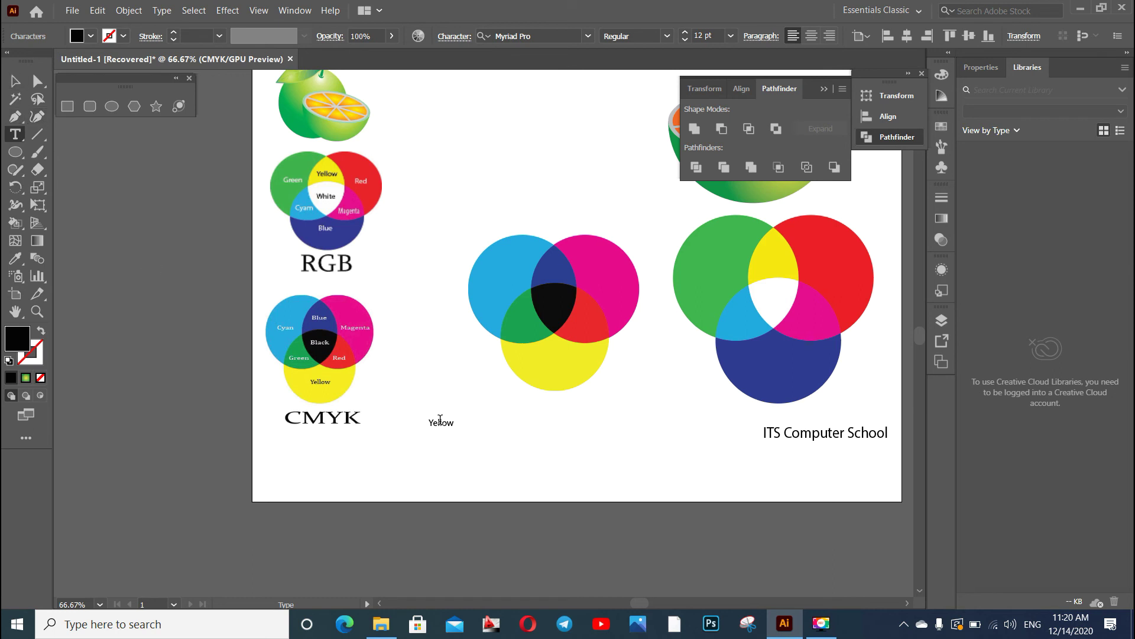
{"action": "left_click", "coordinate": [14, 81]}
{"action": "left_click_drag", "start_coordinate": [464, 420], "coordinate": [559, 368]}
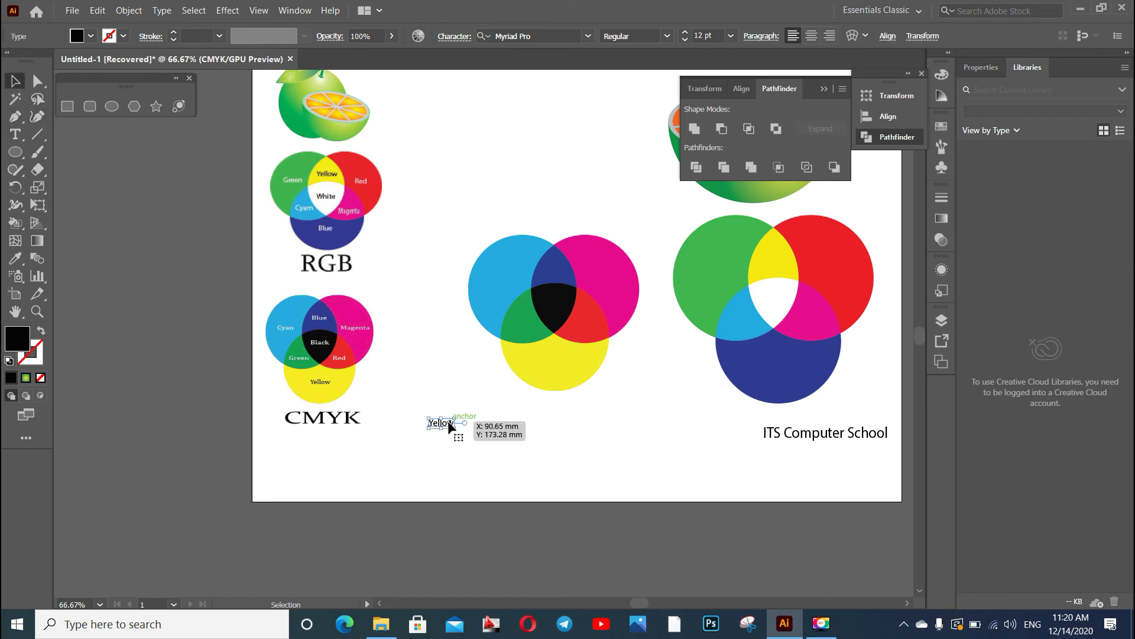
{"action": "left_click_drag", "start_coordinate": [558, 366], "coordinate": [567, 364]}
{"action": "left_click", "coordinate": [512, 456]}
Copy the Yellow label into the red overlap and retype it as 'Red'
{"action": "left_click", "coordinate": [559, 363]}
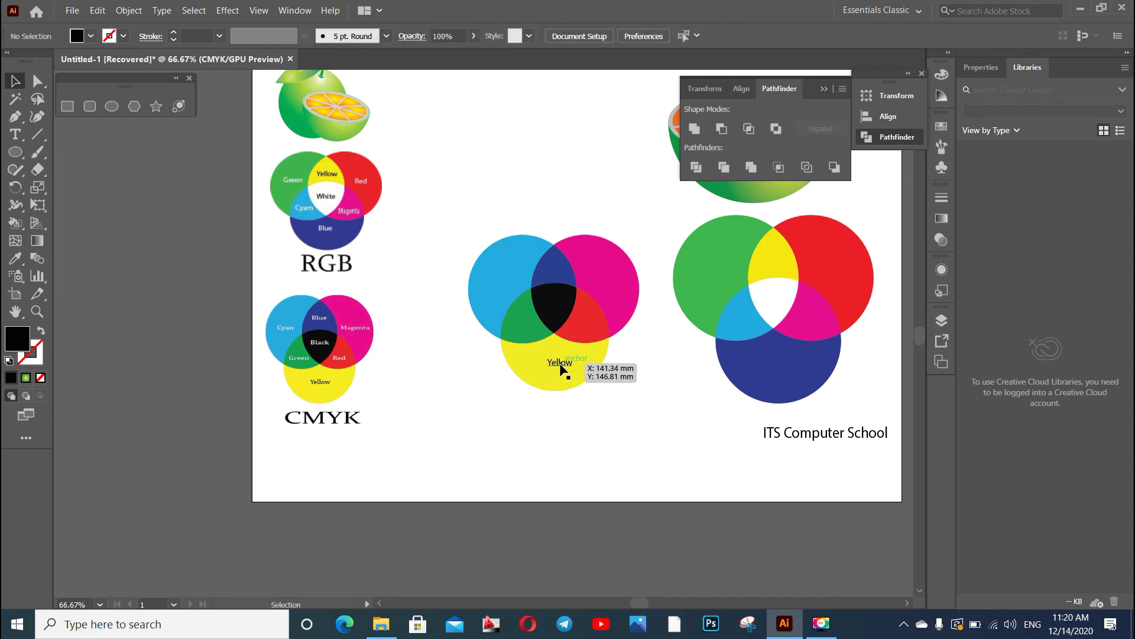
{"action": "mouse_move", "coordinate": [564, 367]}
{"action": "left_mouse_down"}
{"action": "mouse_move", "coordinate": [519, 379]}
{"action": "mouse_move", "coordinate": [588, 331]}
{"action": "left_mouse_up"}
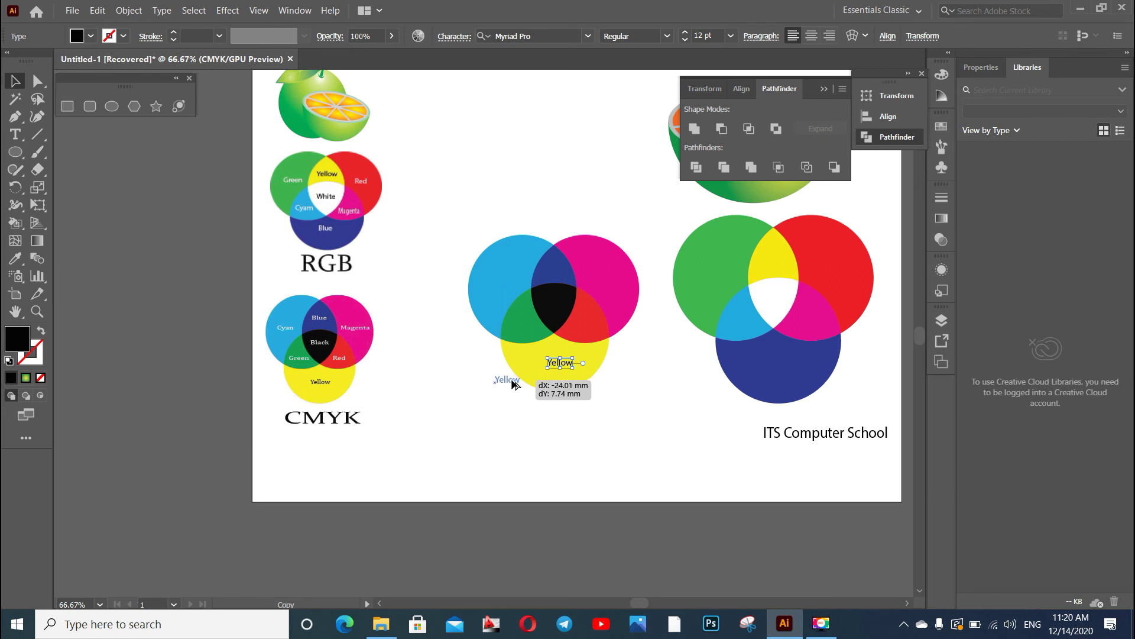
{"action": "left_click_drag", "start_coordinate": [589, 332], "coordinate": [588, 332]}
{"action": "double_click", "coordinate": [590, 326]}
{"action": "key", "text": "Escape"}
{"action": "type", "text": "Red"}
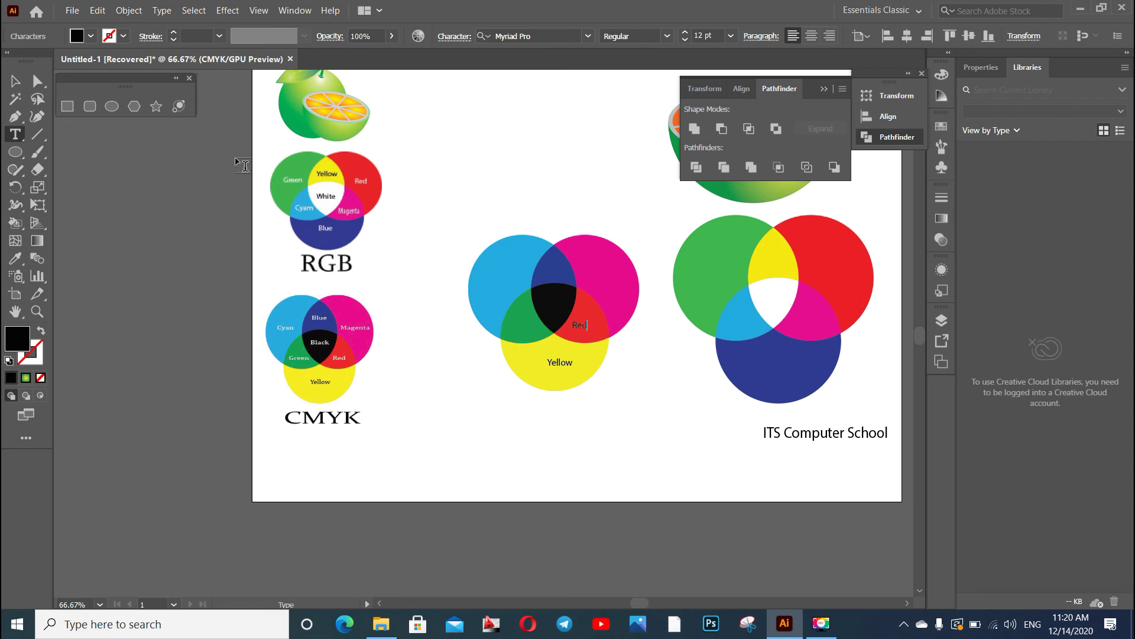
{"action": "key", "text": "Escape"}
{"action": "left_click", "coordinate": [558, 364]}
{"action": "left_click_drag", "start_coordinate": [559, 364], "coordinate": [555, 366]}
Place a copy of the Yellow label in the black centre and make its fill white
{"action": "scroll", "coordinate": [556, 369], "scroll_direction": "up", "scroll_amount": 4}
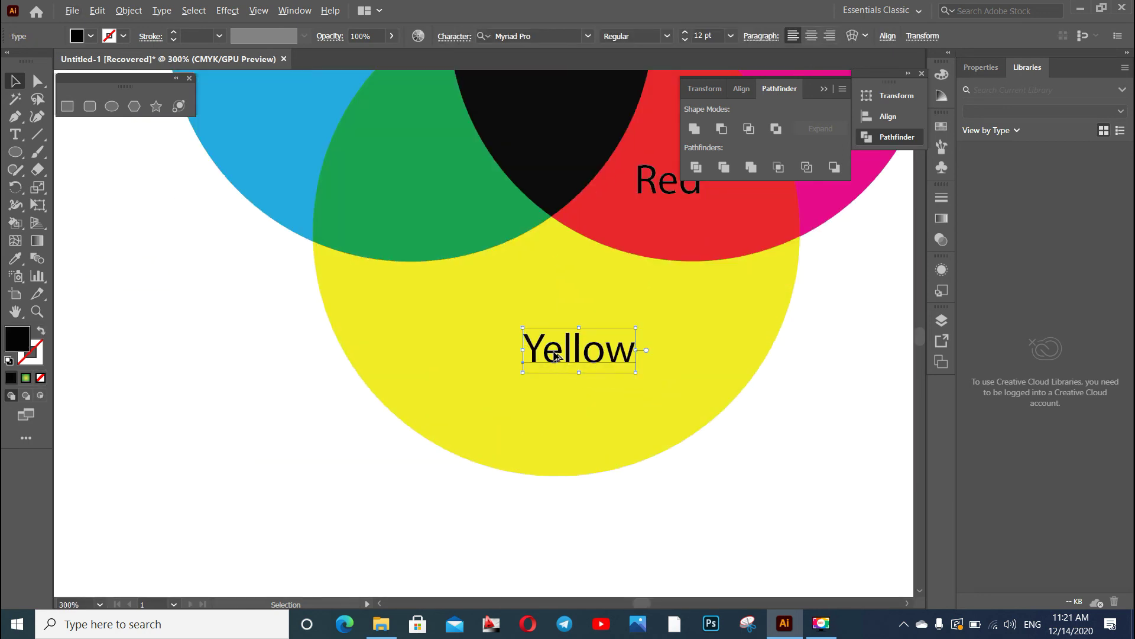
{"action": "left_click_drag", "start_coordinate": [556, 370], "coordinate": [532, 98]}
{"action": "scroll", "coordinate": [603, 197], "scroll_direction": "up", "scroll_amount": 1}
{"action": "scroll", "coordinate": [583, 215], "scroll_direction": "up", "scroll_amount": 2}
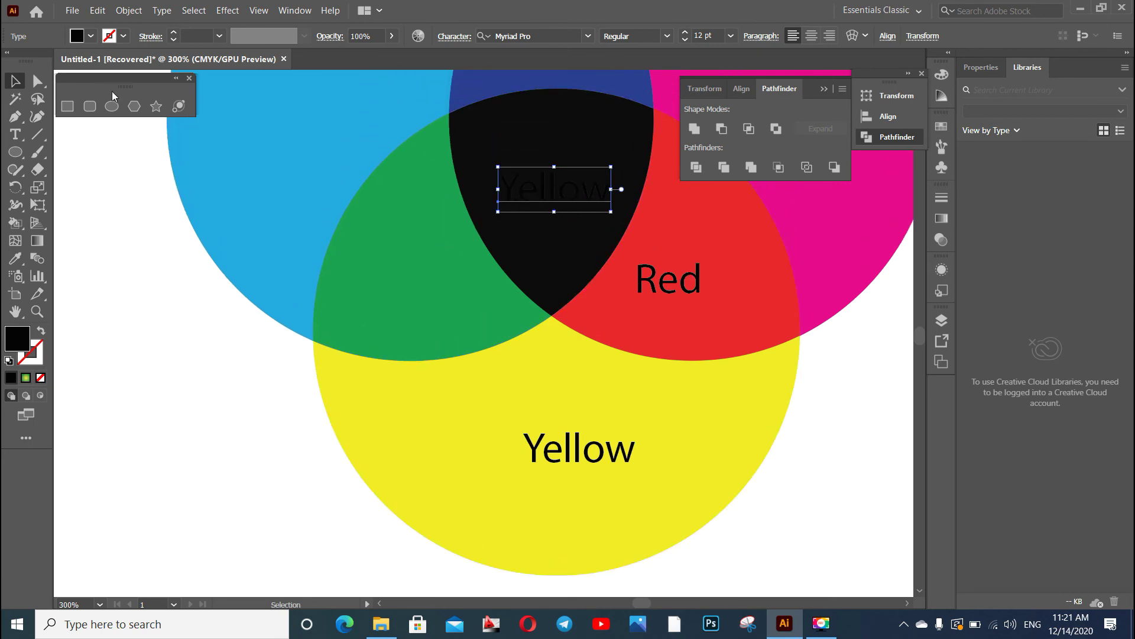
{"action": "left_click", "coordinate": [91, 36]}
{"action": "left_click", "coordinate": [31, 62]}
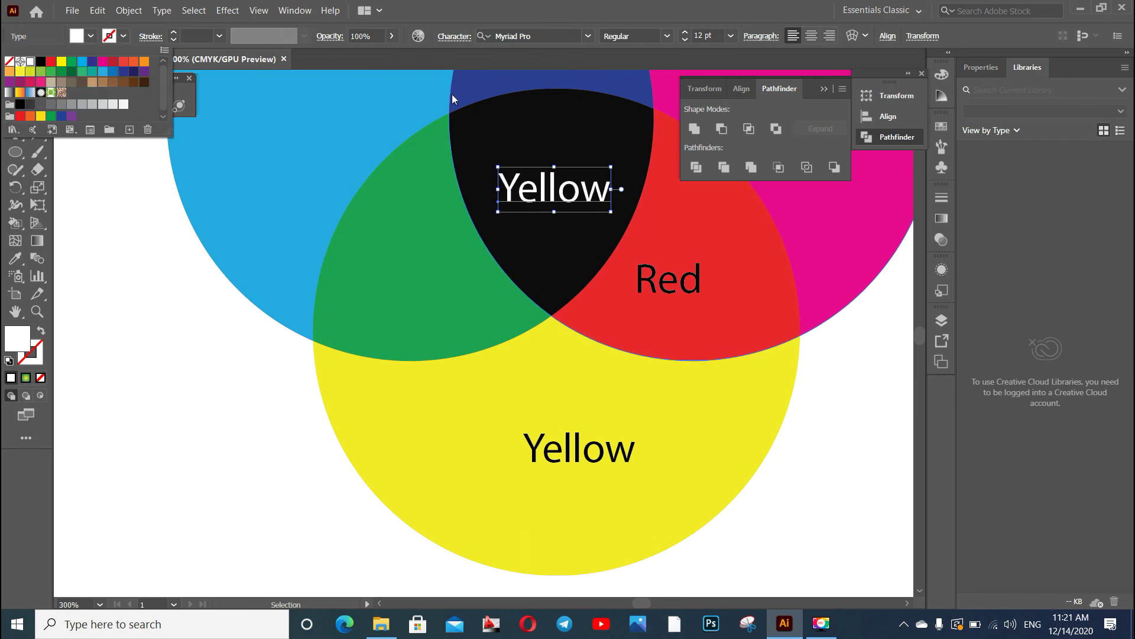
{"action": "left_click", "coordinate": [556, 194]}
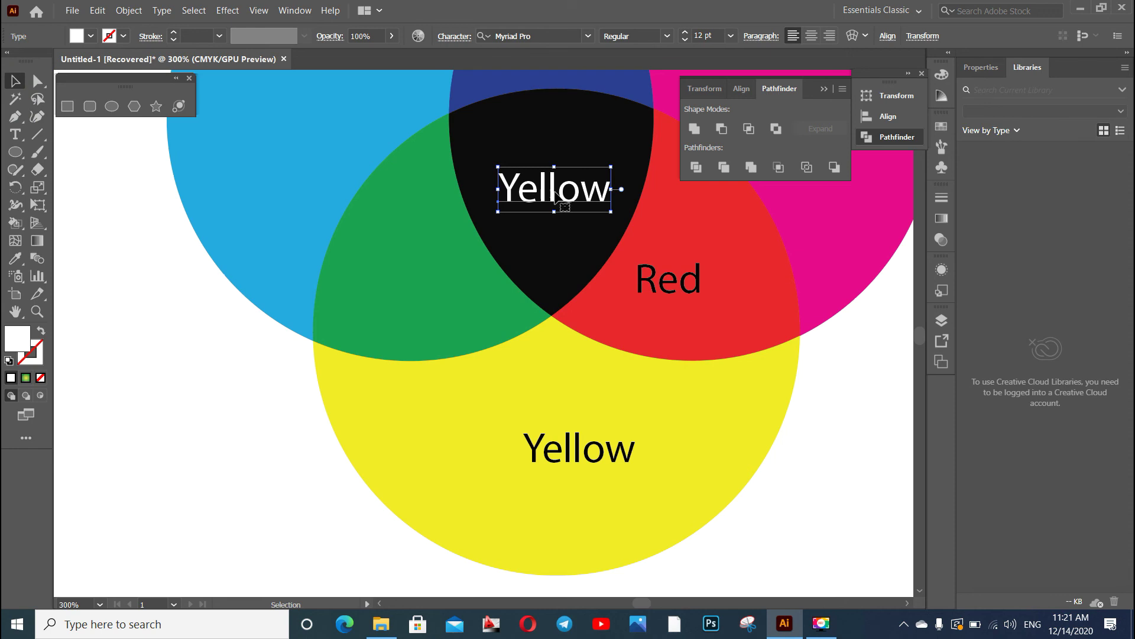
Retype the white label in the black centre as 'Black'
{"action": "double_click", "coordinate": [554, 195]}
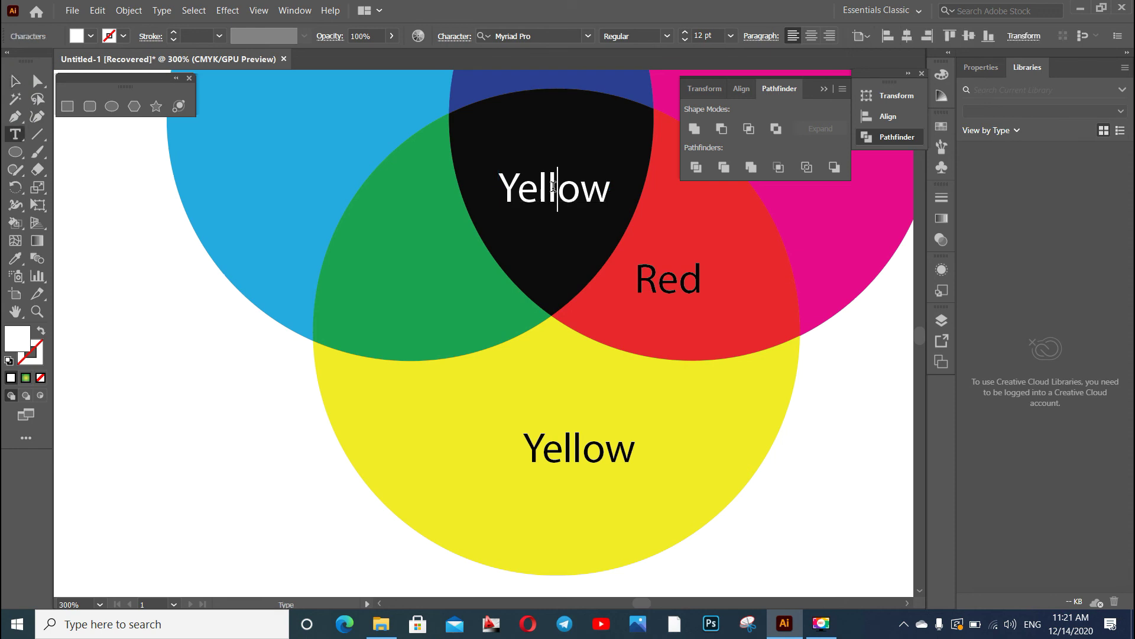
{"action": "double_click", "coordinate": [557, 189]}
{"action": "type", "text": "Bal"}
{"action": "key", "text": "BackSpace"}
{"action": "key", "text": "BackSpace"}
{"action": "type", "text": "lack"}
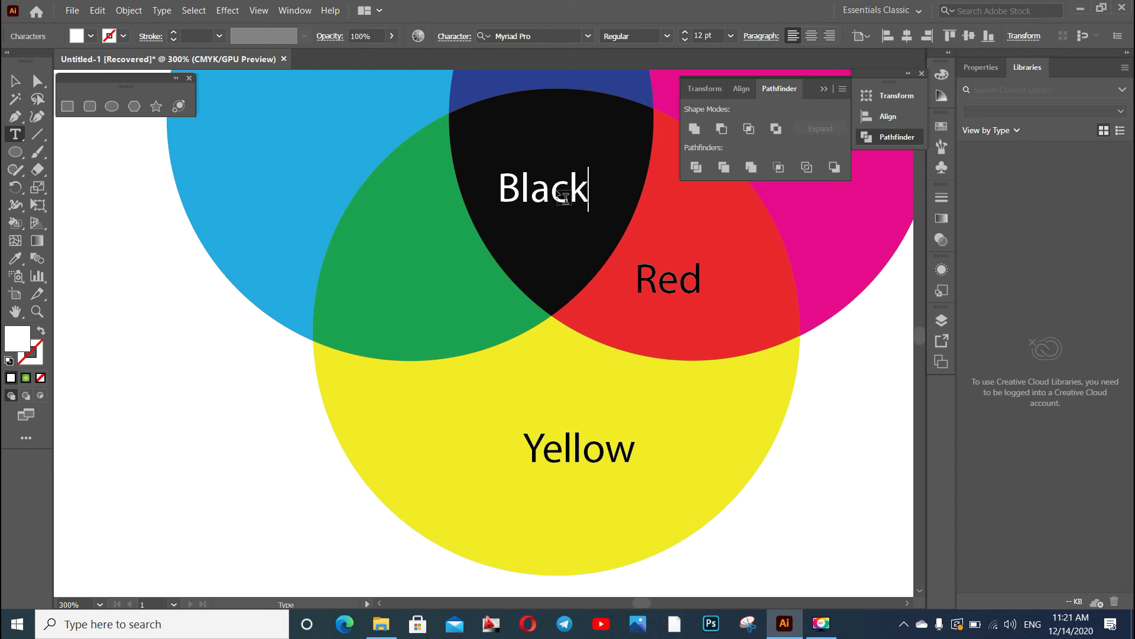
{"action": "scroll", "coordinate": [562, 195], "scroll_direction": "up", "scroll_amount": 1}
{"action": "scroll", "coordinate": [560, 193], "scroll_direction": "up", "scroll_amount": 1}
{"action": "scroll", "coordinate": [568, 187], "scroll_direction": "up", "scroll_amount": 1}
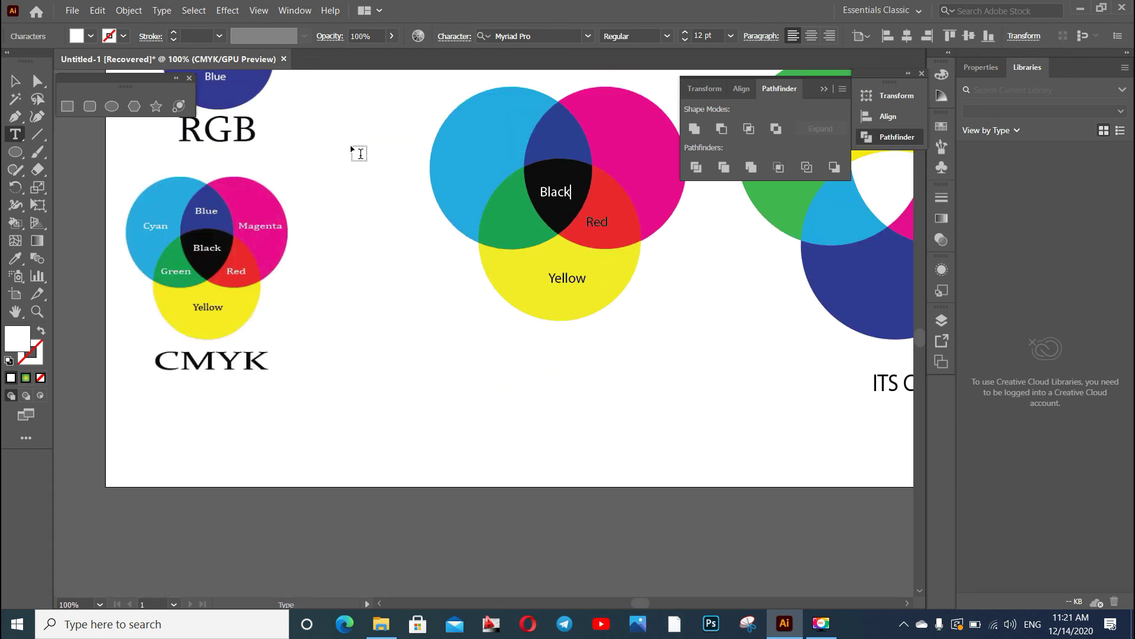
Copy the Black label into the blue overlap and retype it as 'Blue'
{"action": "left_click", "coordinate": [11, 80]}
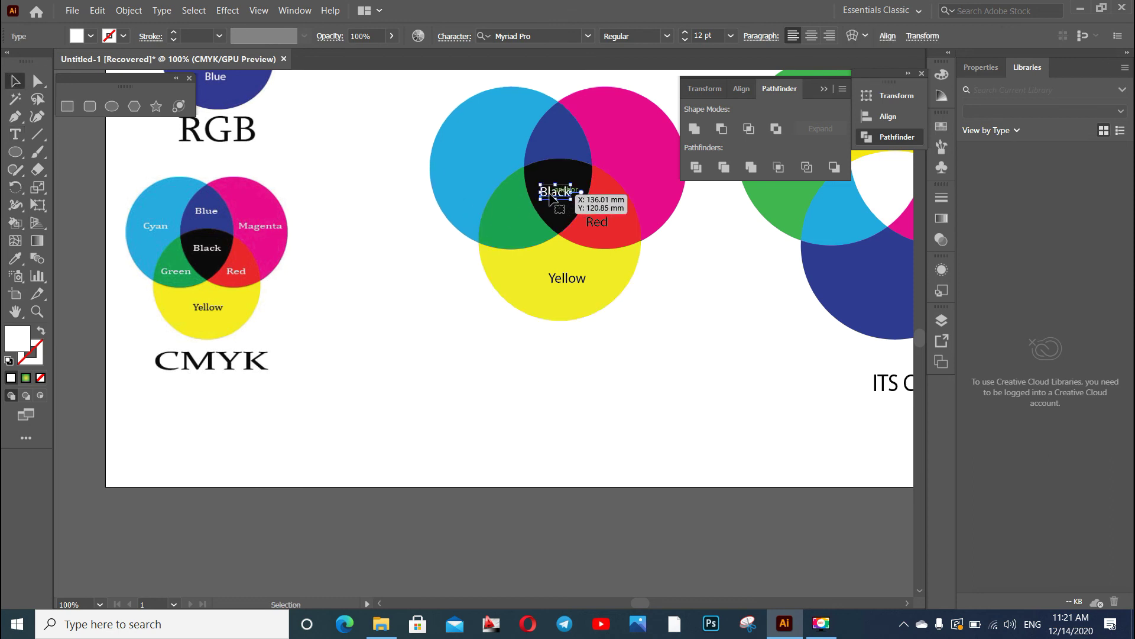
{"action": "left_click_drag", "start_coordinate": [550, 195], "coordinate": [556, 143]}
{"action": "double_click", "coordinate": [572, 139]}
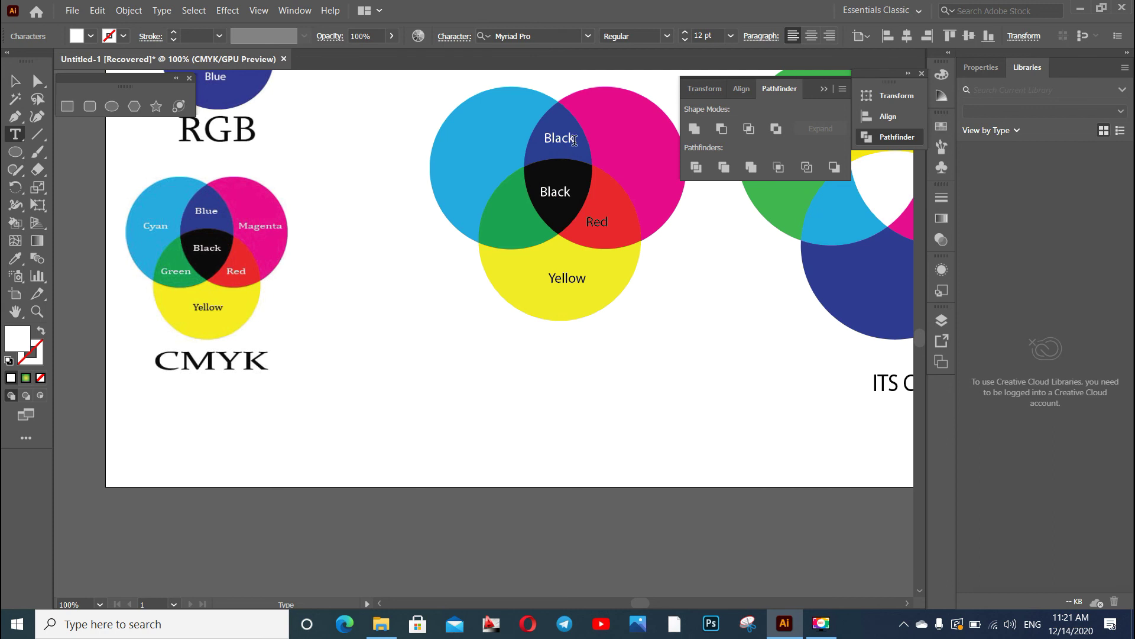
{"action": "double_click", "coordinate": [558, 137]}
{"action": "type", "text": "Blue"}
{"action": "left_click", "coordinate": [16, 81]}
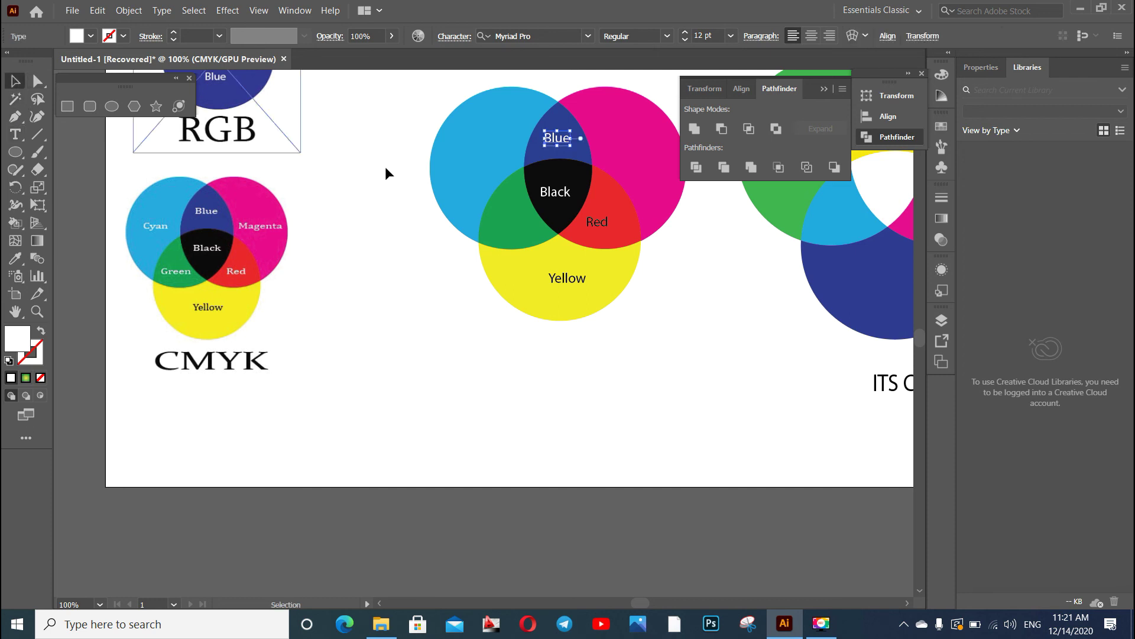
Copy the Blue label into the cyan circle and retype it as 'Cyan'
{"action": "left_click_drag", "start_coordinate": [559, 146], "coordinate": [489, 142]}
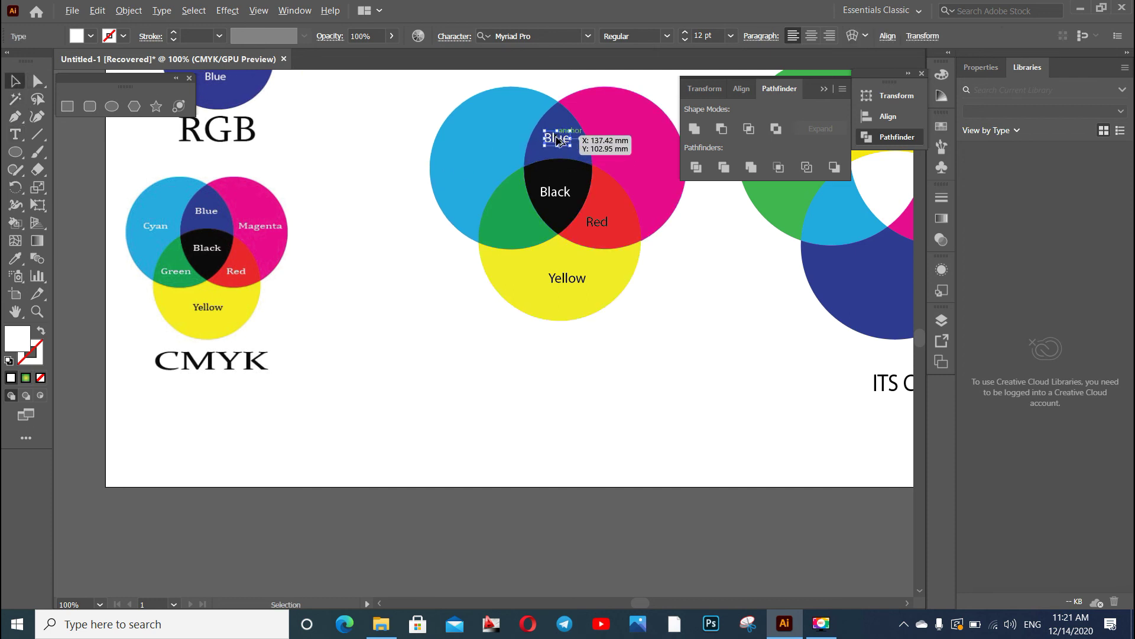
{"action": "left_click_drag", "start_coordinate": [488, 142], "coordinate": [489, 142]}
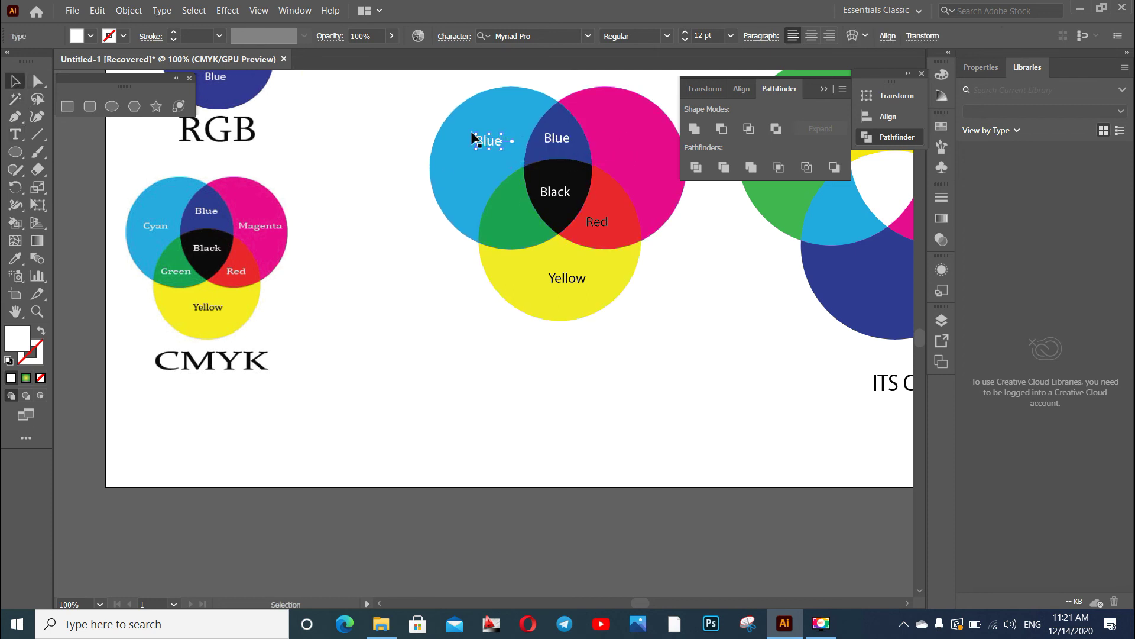
{"action": "double_click", "coordinate": [488, 142]}
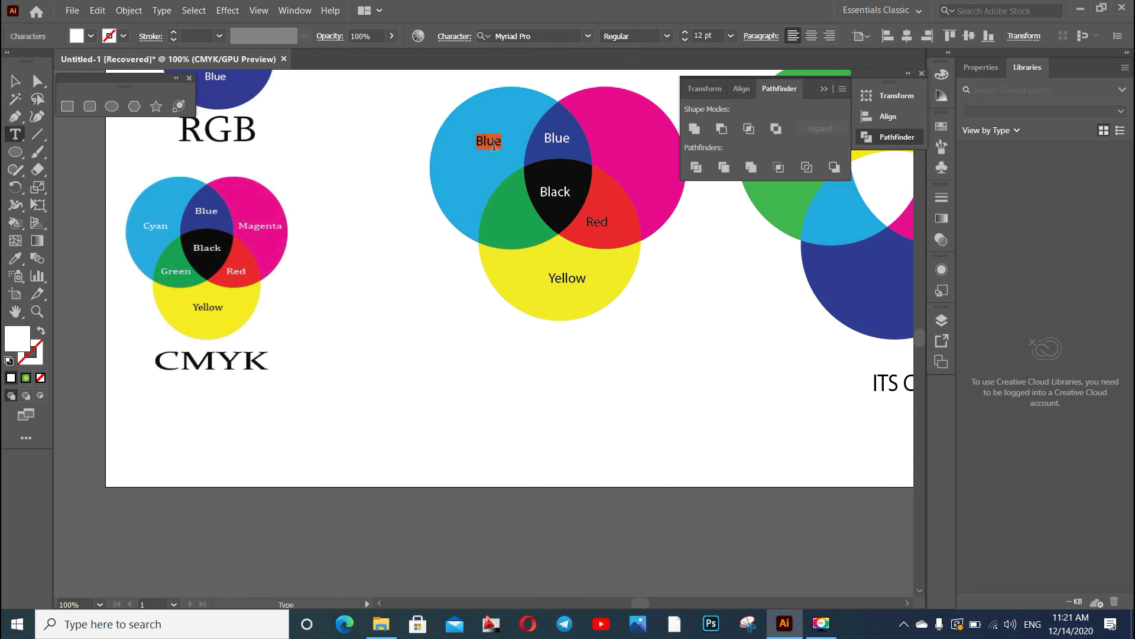
{"action": "type", "text": "Cyan"}
{"action": "left_click", "coordinate": [16, 81]}
{"action": "left_click", "coordinate": [489, 143]}
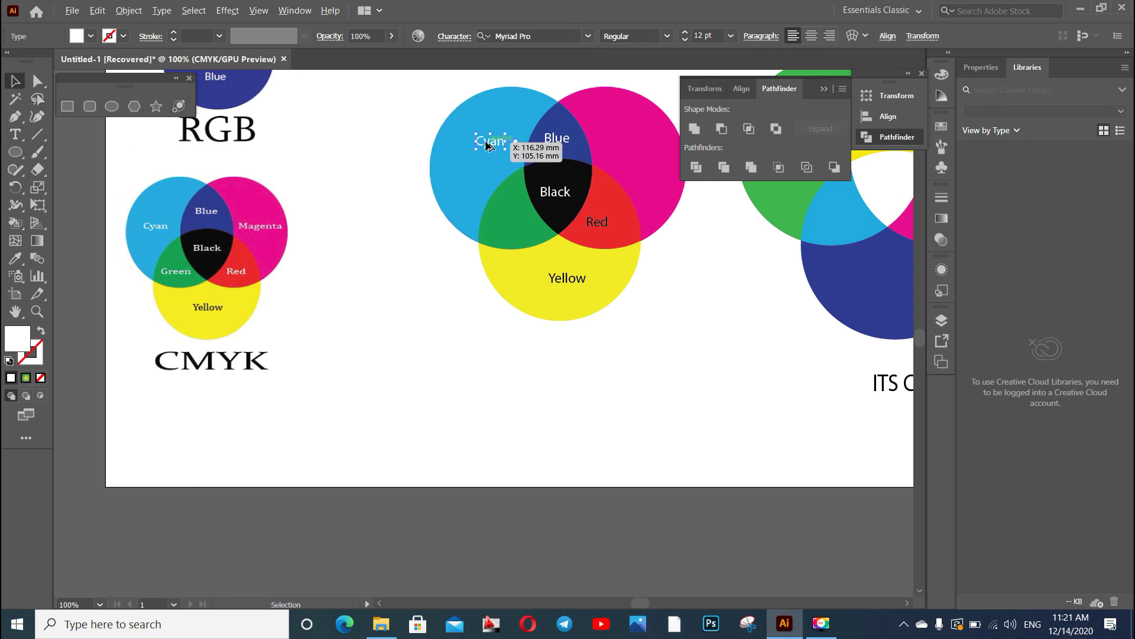
Copy the Cyan label onto the magenta circle, retype it 'Magenta', and reposition it
{"action": "left_click_drag", "start_coordinate": [487, 143], "coordinate": [629, 145]}
{"action": "key", "text": "t"}
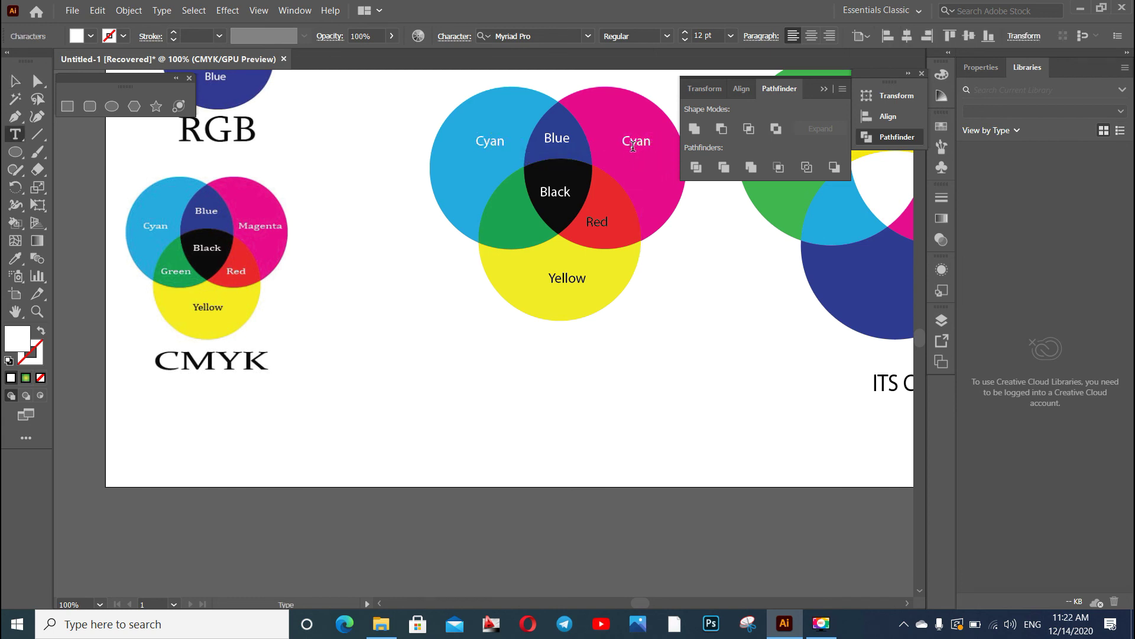
{"action": "double_click", "coordinate": [636, 143]}
{"action": "type", "text": "Magenta"}
{"action": "left_click", "coordinate": [15, 81]}
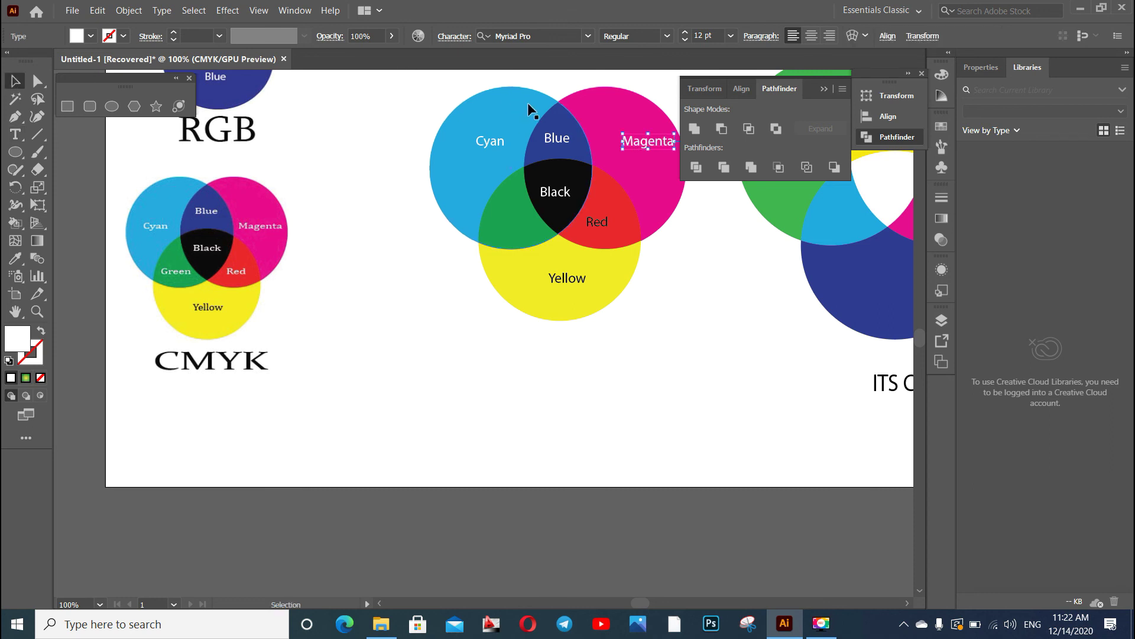
{"action": "mouse_move", "coordinate": [651, 140]}
{"action": "left_mouse_down"}
{"action": "mouse_move", "coordinate": [637, 141]}
{"action": "mouse_move", "coordinate": [592, 335]}
{"action": "mouse_move", "coordinate": [548, 364]}
{"action": "left_mouse_up"}
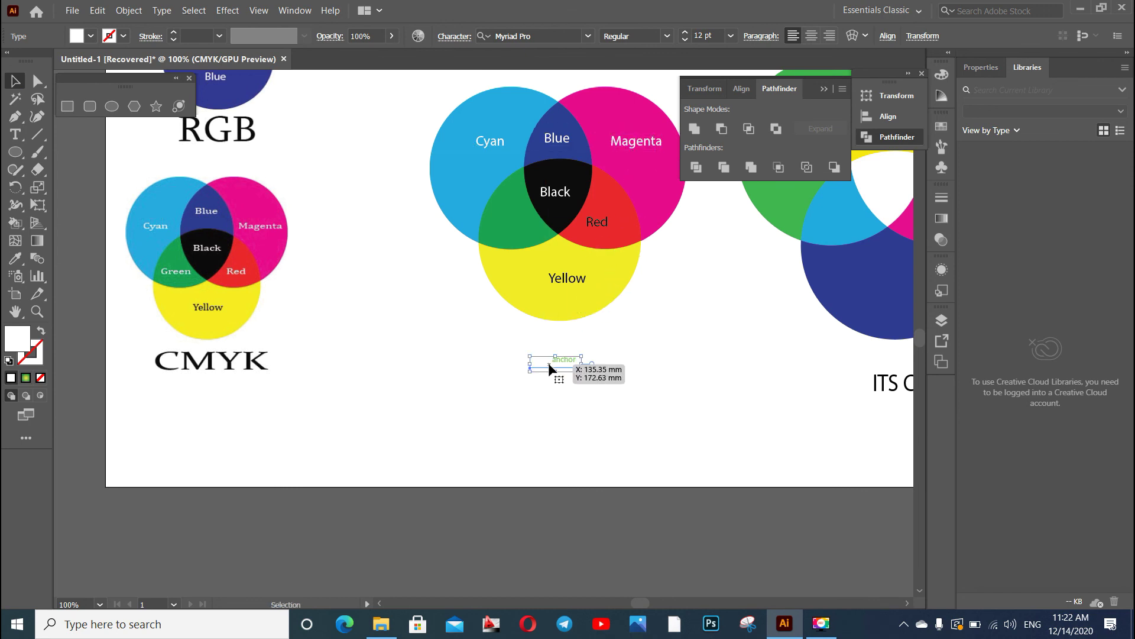
Add a 'CMYK' text object below the diagram with a black fill
{"action": "key", "text": "ctrl+z"}
{"action": "key", "text": "t"}
{"action": "left_click", "coordinate": [548, 363]}
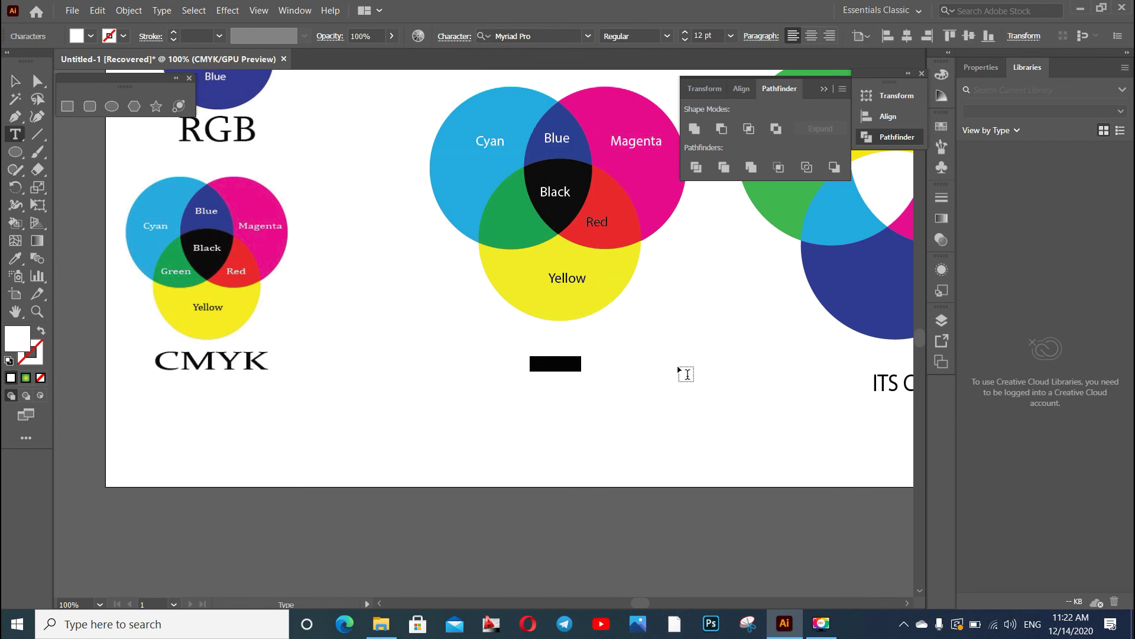
{"action": "key", "text": "BackSpace"}
{"action": "key", "text": "ctrl+a"}
{"action": "left_click", "coordinate": [90, 36]}
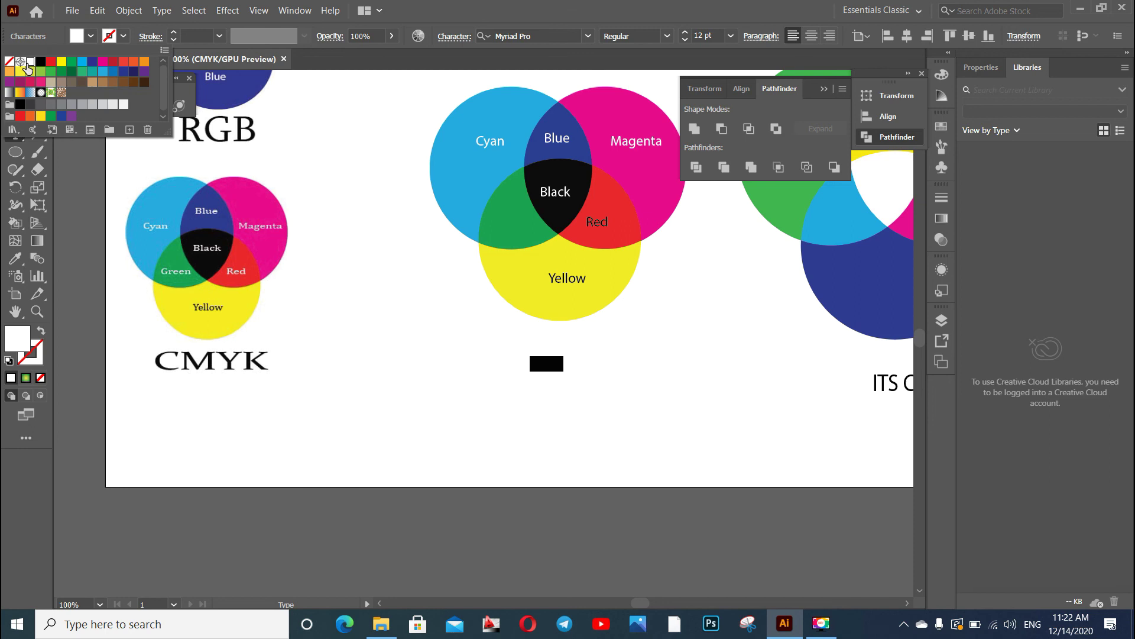
{"action": "left_click", "coordinate": [40, 61]}
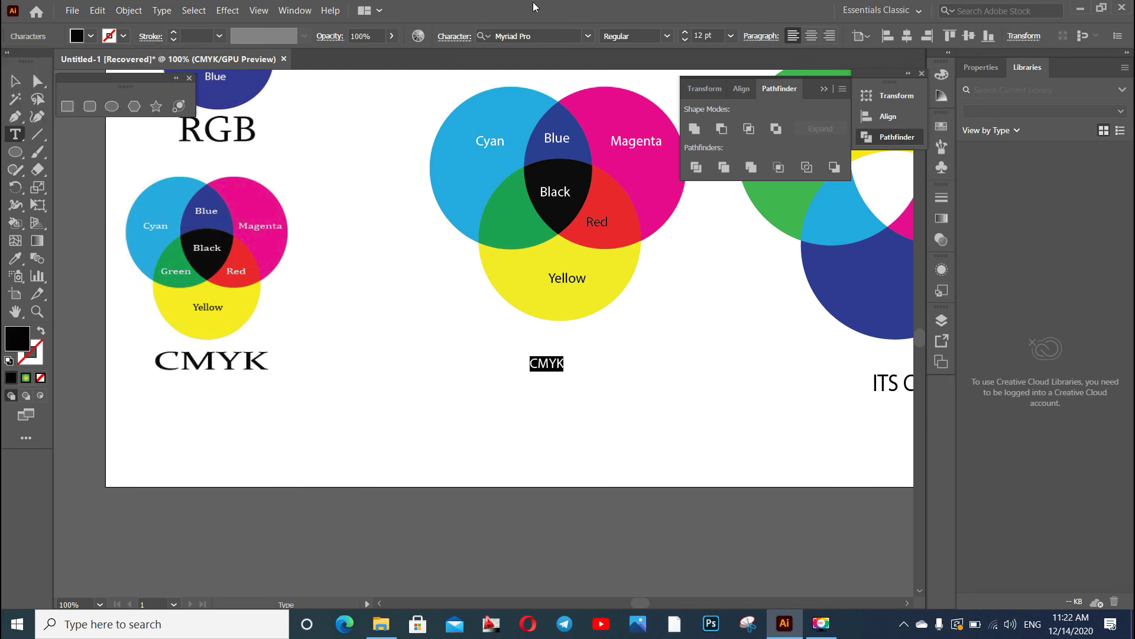
{"action": "left_click", "coordinate": [15, 81]}
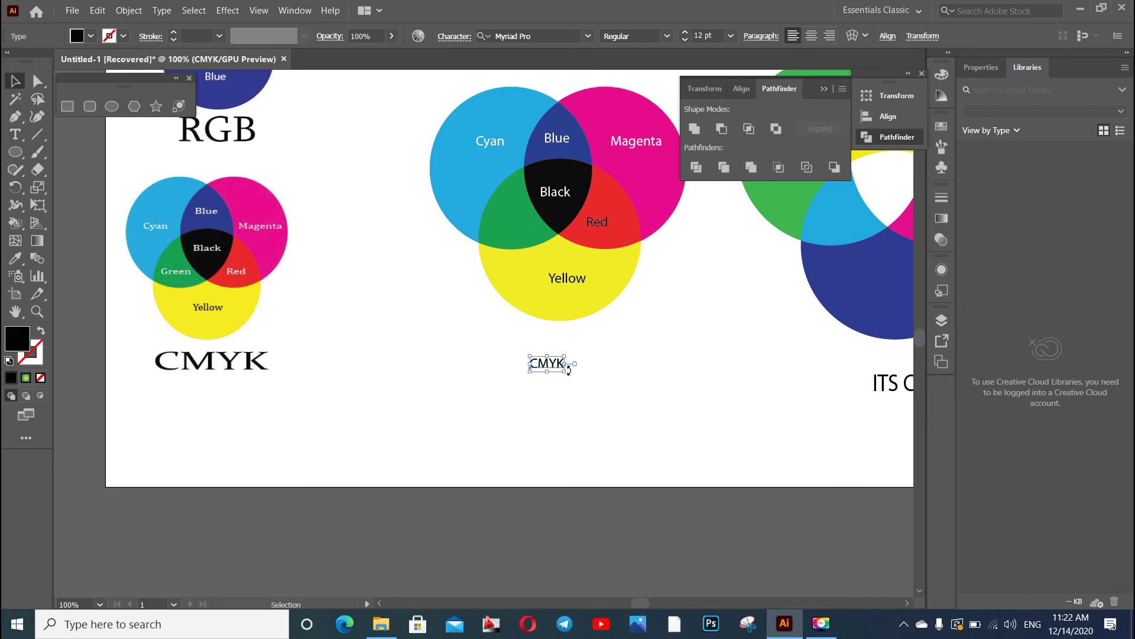
Enlarge the CMYK title and position it centred beneath the circle trio
{"action": "left_click_drag", "start_coordinate": [566, 370], "coordinate": [673, 452]}
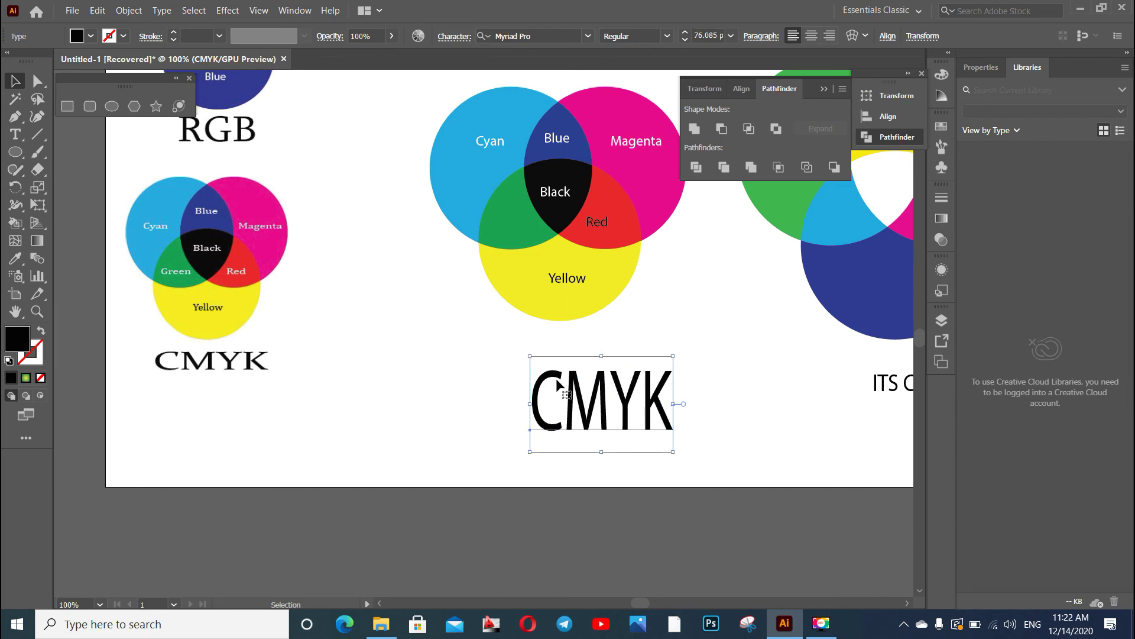
{"action": "mouse_move", "coordinate": [556, 383]}
{"action": "left_mouse_down"}
{"action": "mouse_move", "coordinate": [531, 355]}
{"action": "mouse_move", "coordinate": [479, 378]}
{"action": "left_mouse_up"}
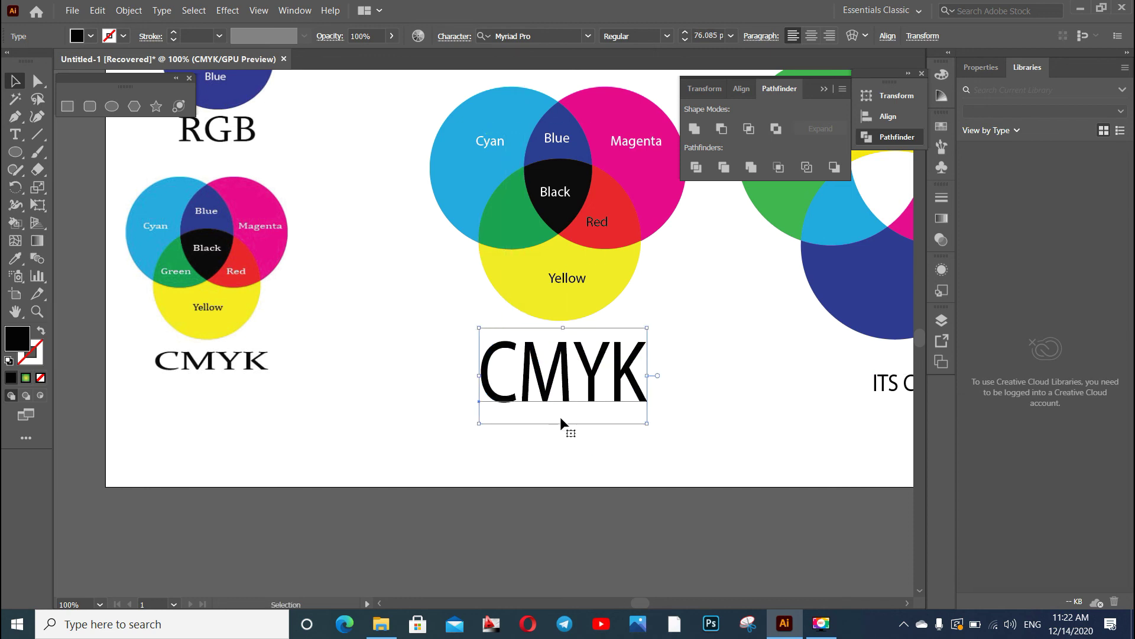
{"action": "left_click_drag", "start_coordinate": [563, 423], "coordinate": [571, 399]}
{"action": "left_click", "coordinate": [733, 331]}
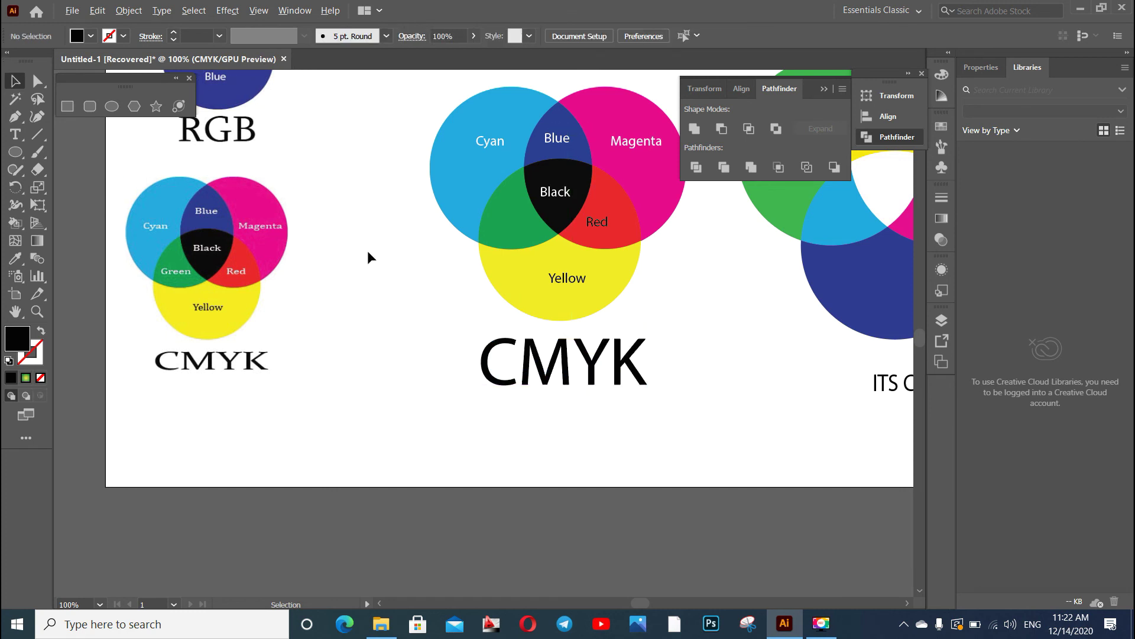
{"action": "scroll", "coordinate": [368, 253], "scroll_direction": "down", "scroll_amount": 2}
{"action": "scroll", "coordinate": [535, 237], "scroll_direction": "down", "scroll_amount": 2}
{"action": "scroll", "coordinate": [647, 163], "scroll_direction": "up", "scroll_amount": 2}
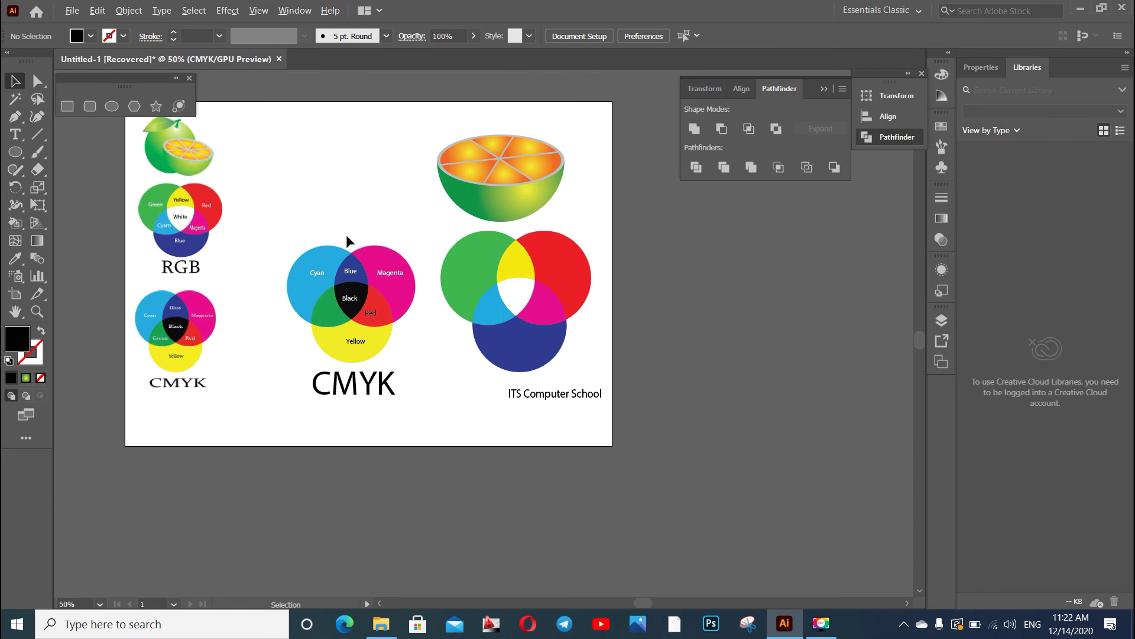
{"action": "scroll", "coordinate": [249, 198], "scroll_direction": "up", "scroll_amount": 1}
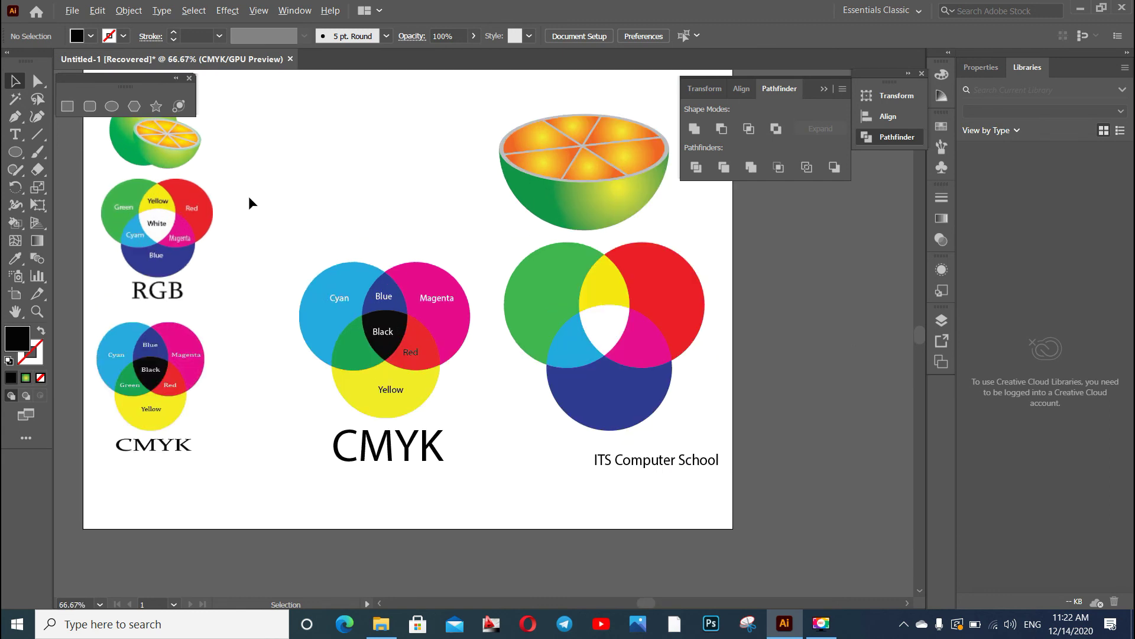